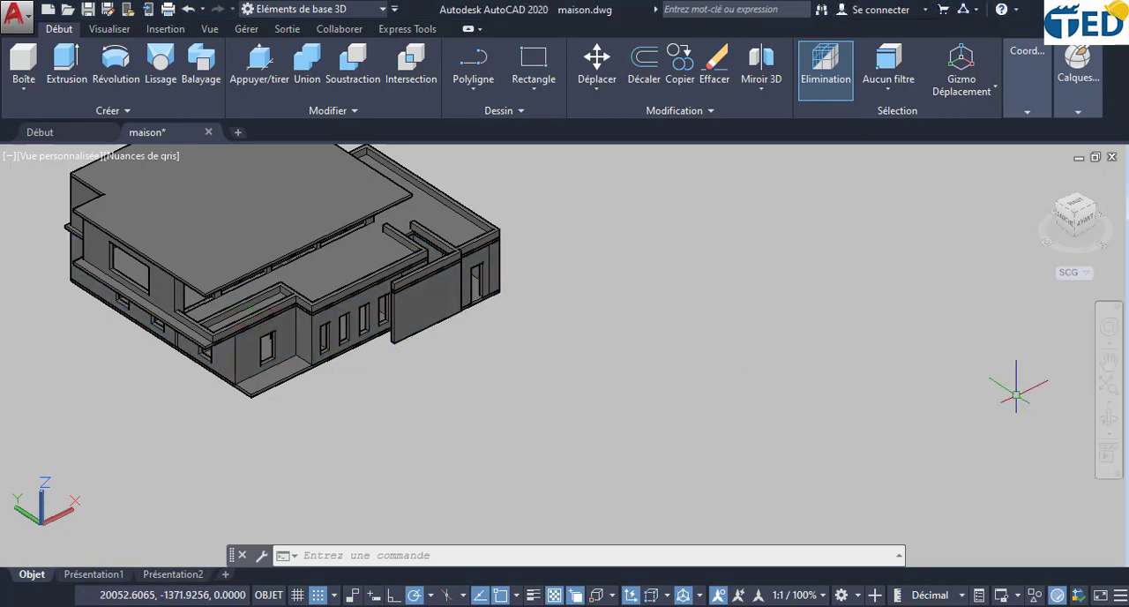
- Orbit around the 3D house model to examine its facades, window openings and roof slabs
click(1116, 427)
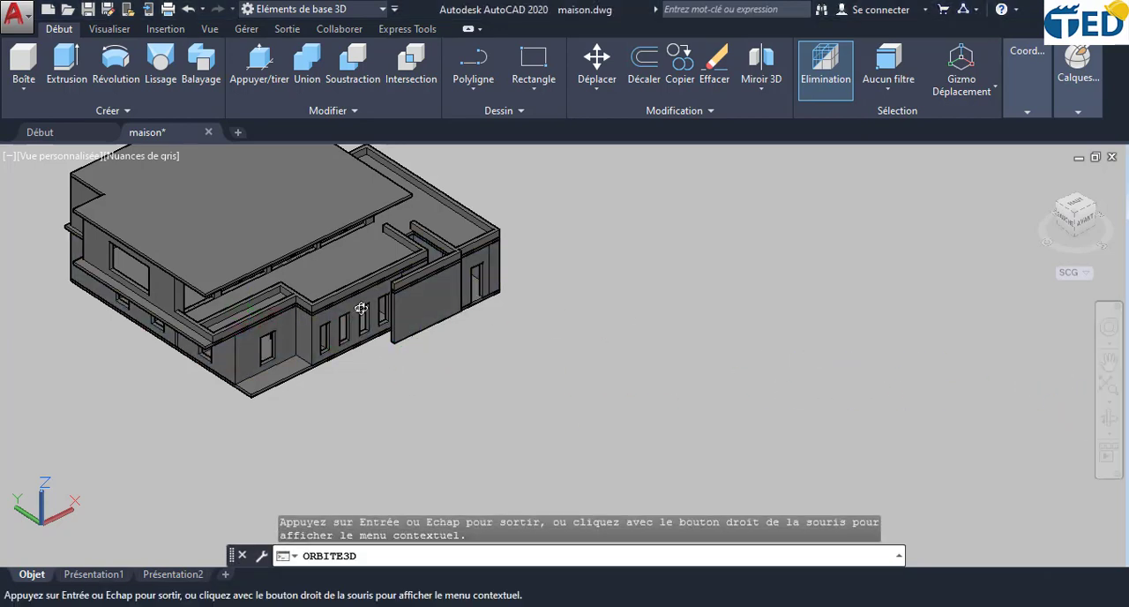
scroll(258, 333, up, 2)
scroll(258, 333, up, 2)
middle_drag(259, 330, 468, 373)
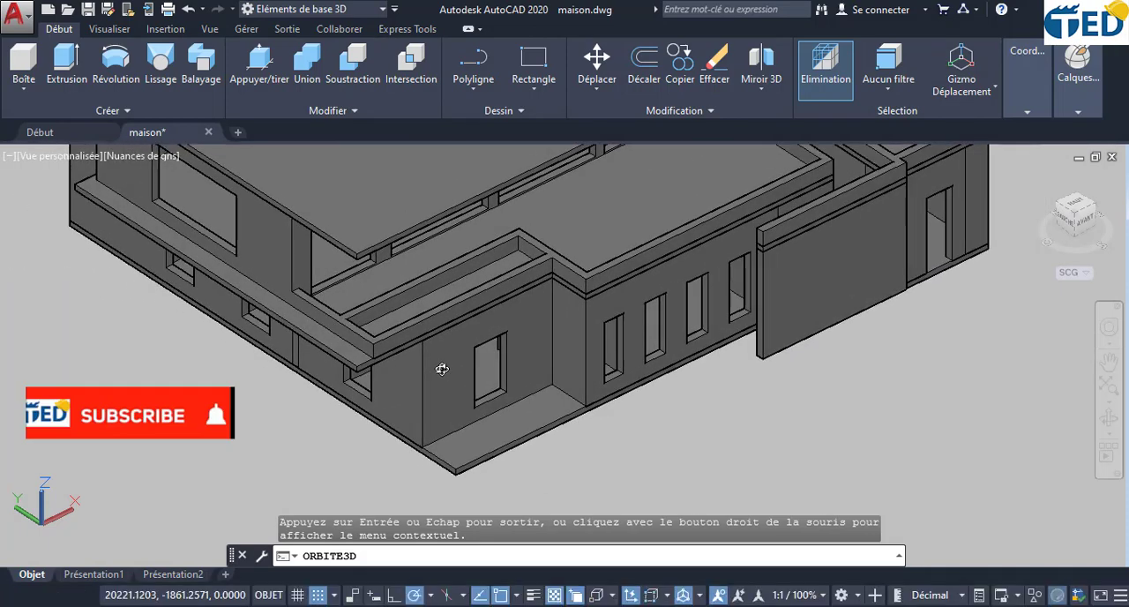
scroll(441, 366, down, 3)
drag(394, 337, 476, 271)
scroll(475, 240, up, 4)
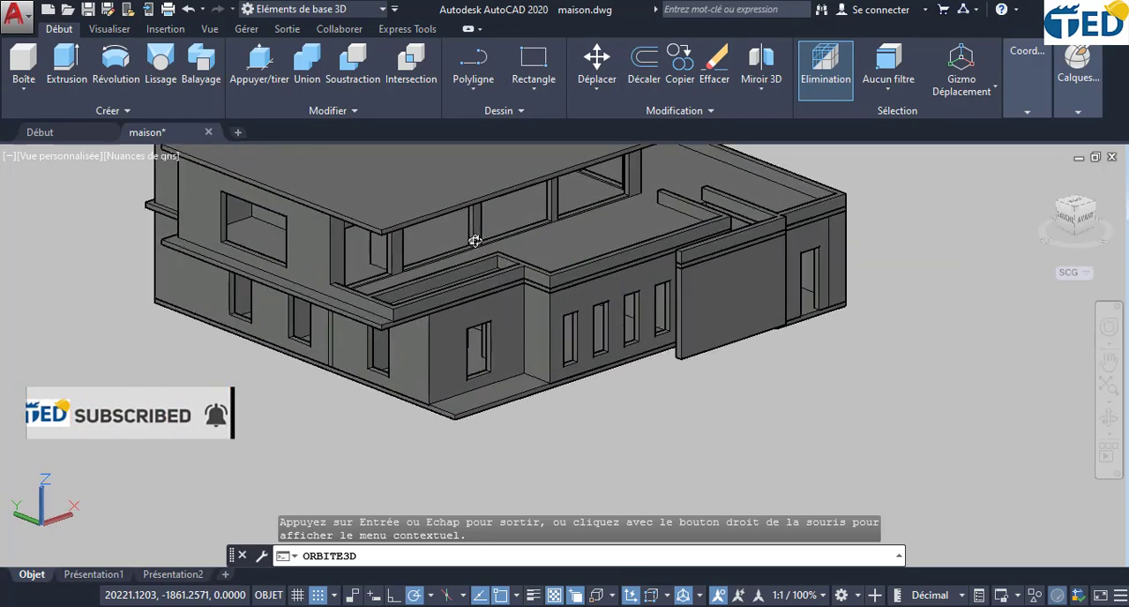
scroll(474, 240, down, 6)
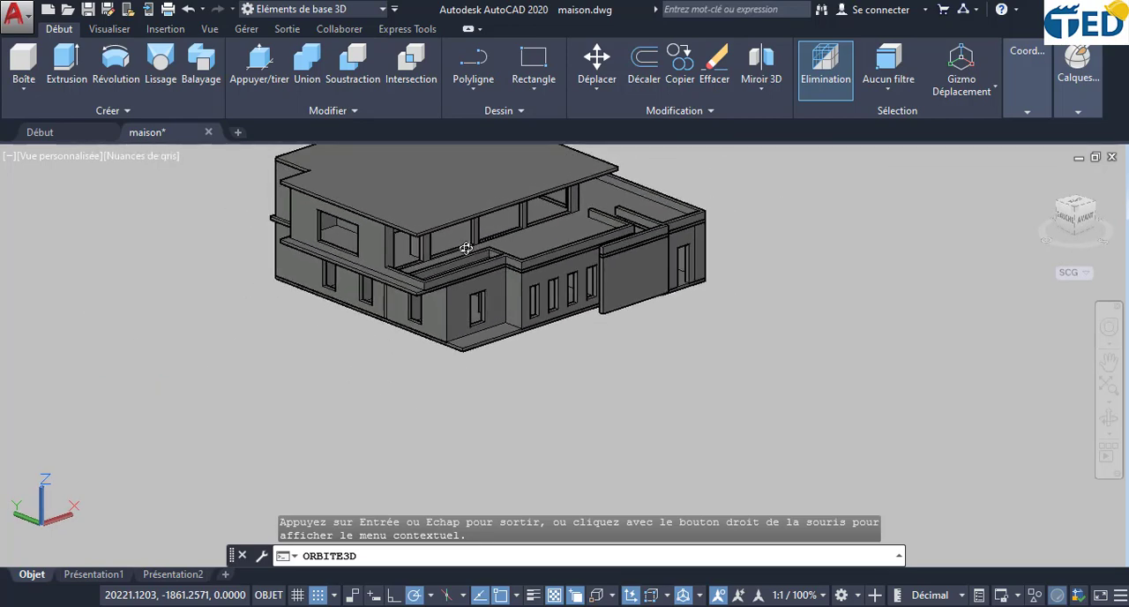
drag(475, 240, 541, 281)
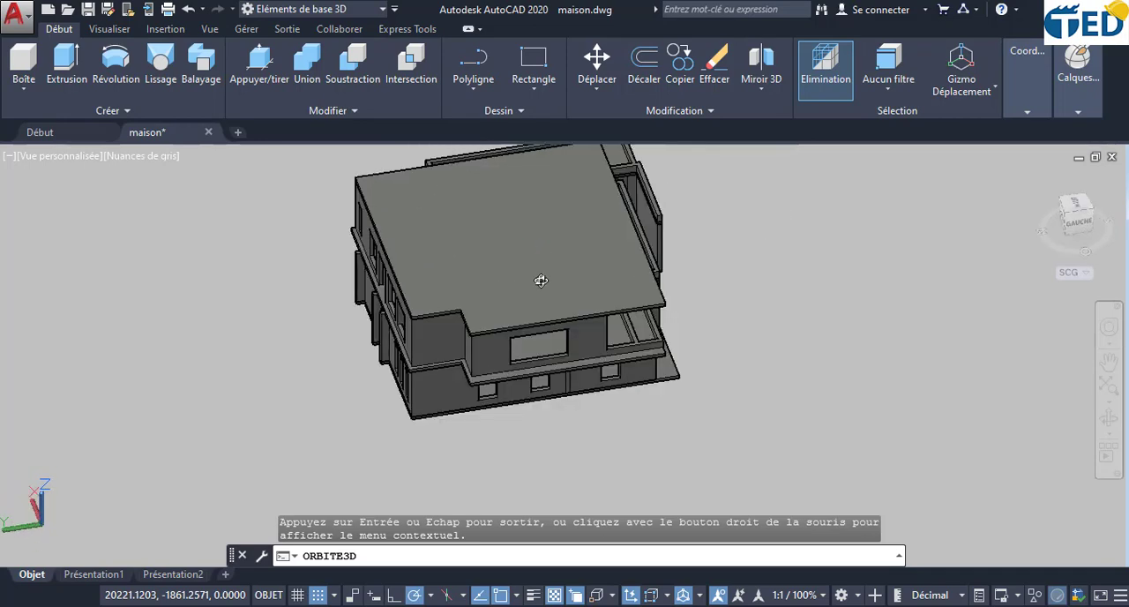
drag(649, 303, 539, 291)
scroll(468, 266, up, 3)
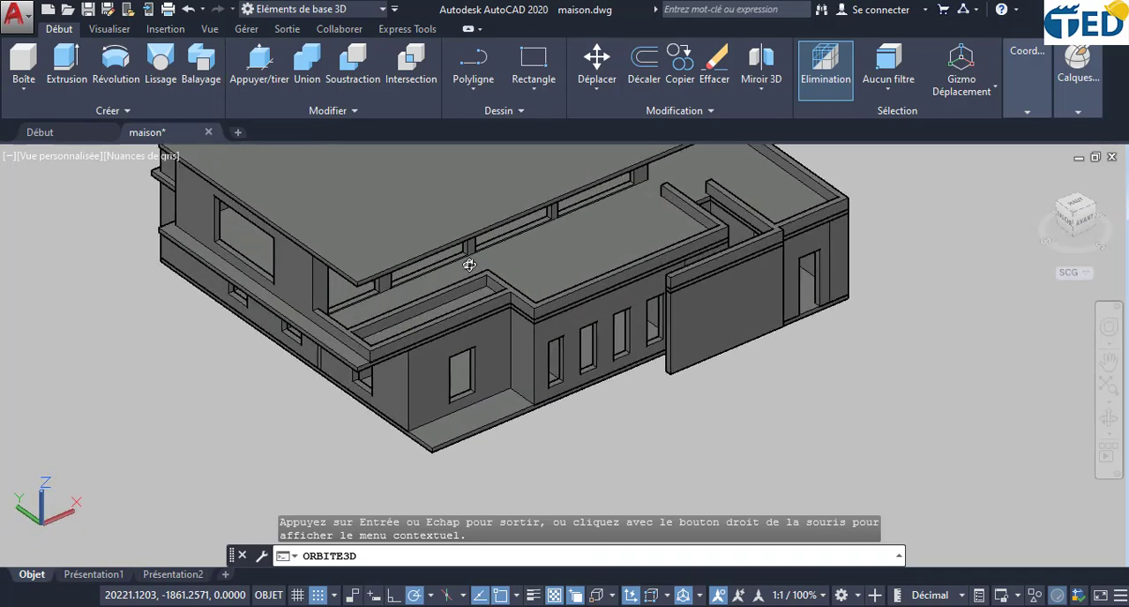
middle_drag(468, 265, 524, 338)
drag(524, 338, 527, 312)
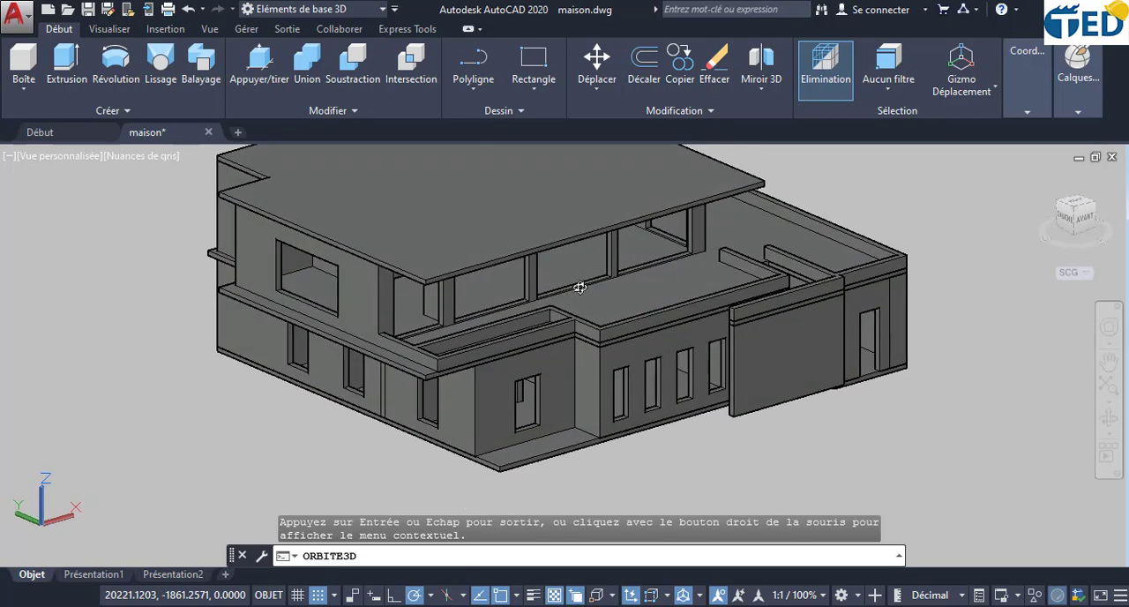
scroll(580, 287, up, 3)
- Examine the 2D floor plans of the house from above
scroll(581, 287, down, 8)
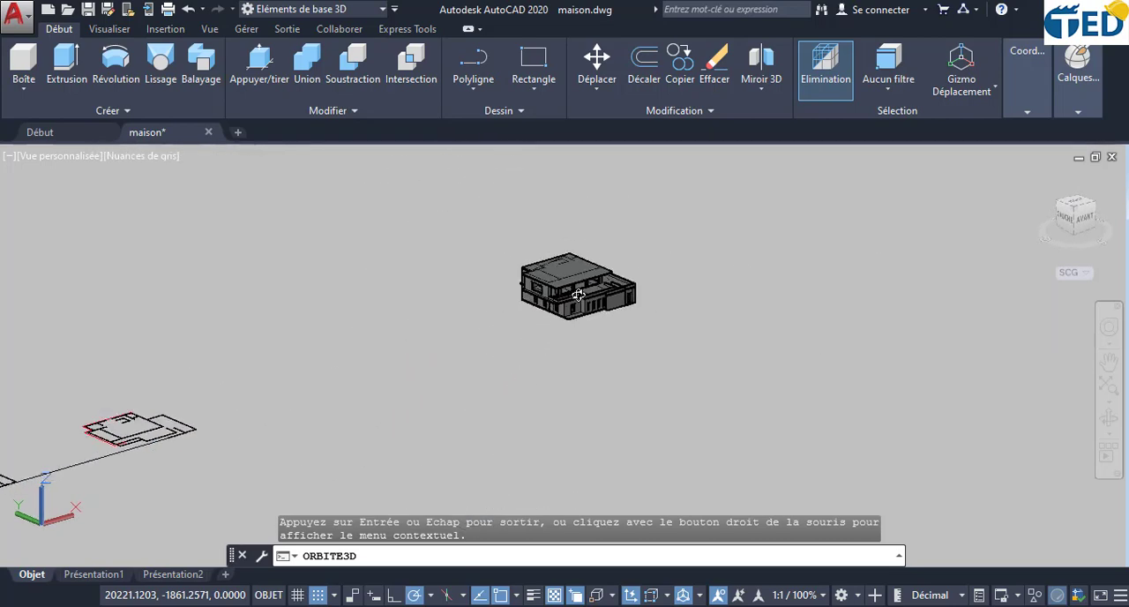
scroll(122, 439, up, 6)
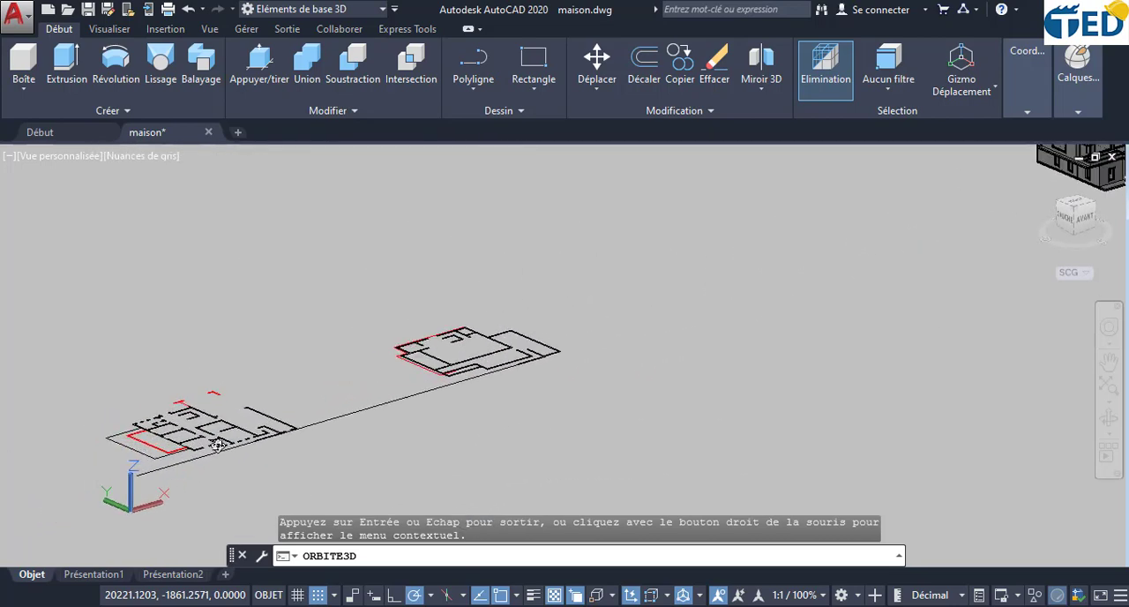
drag(212, 441, 385, 430)
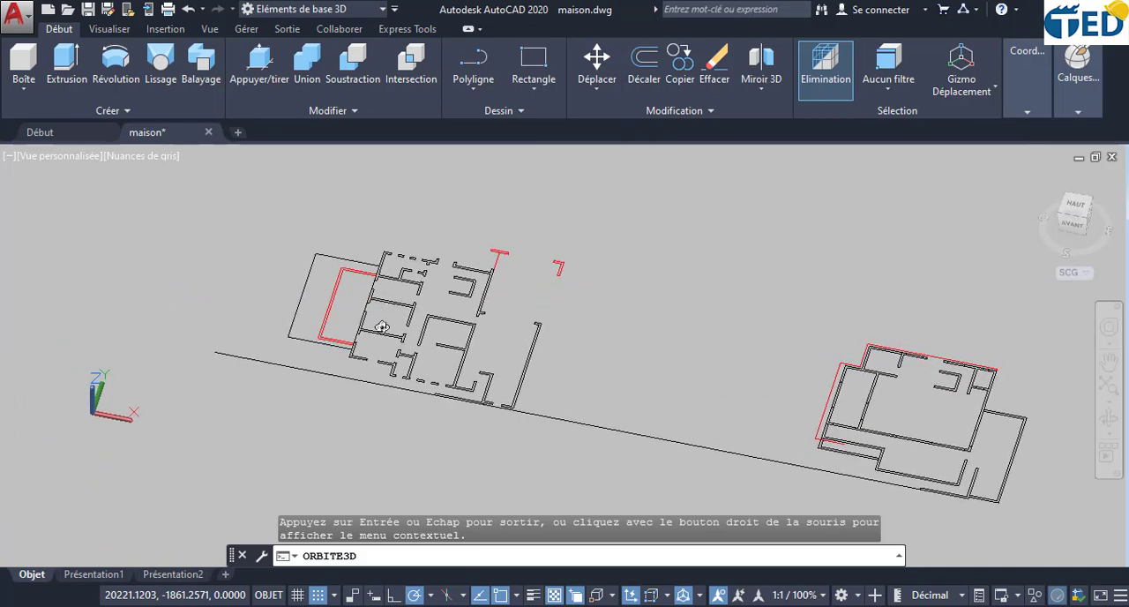
drag(382, 326, 396, 372)
scroll(397, 366, up, 3)
scroll(398, 367, up, 2)
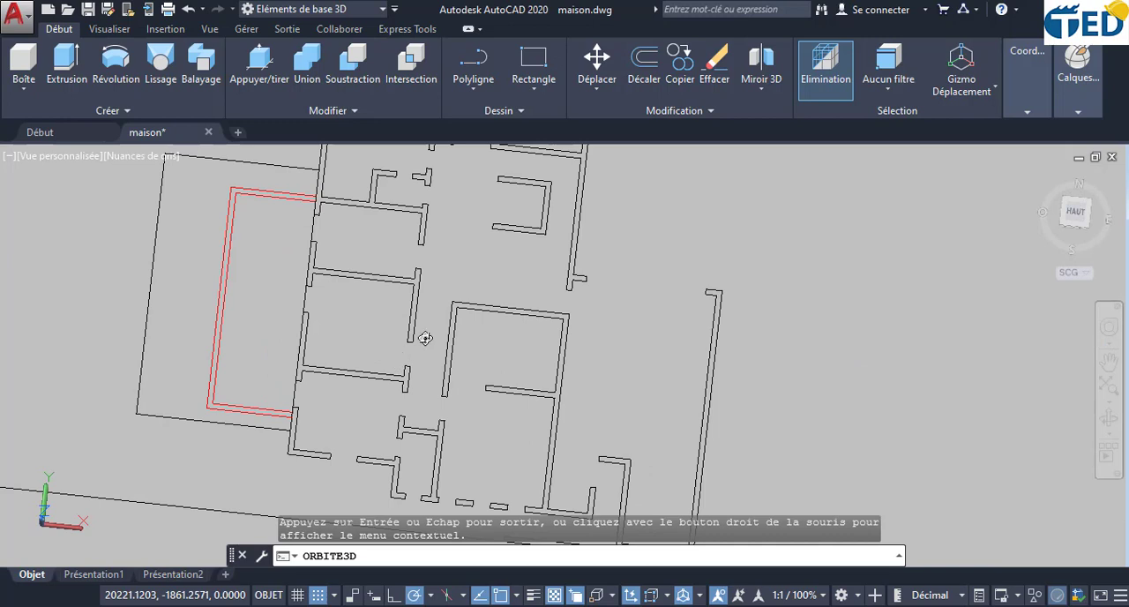
scroll(425, 338, down, 1)
key(Escape)
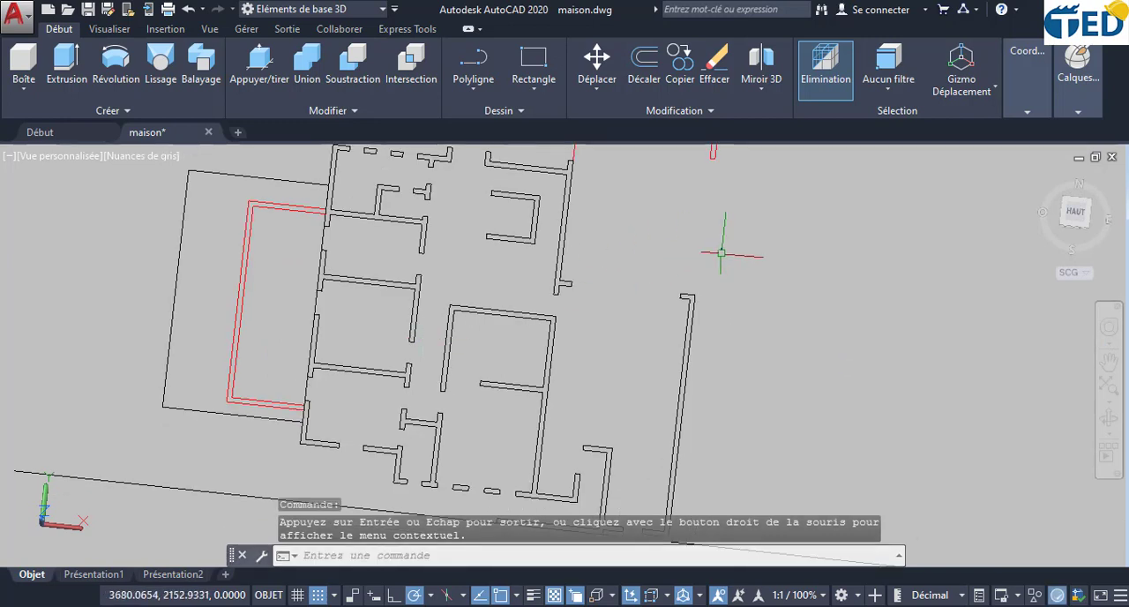
- Turn on the facade layer to display the facade outlines around the floor plans
mouse_move(1092, 115)
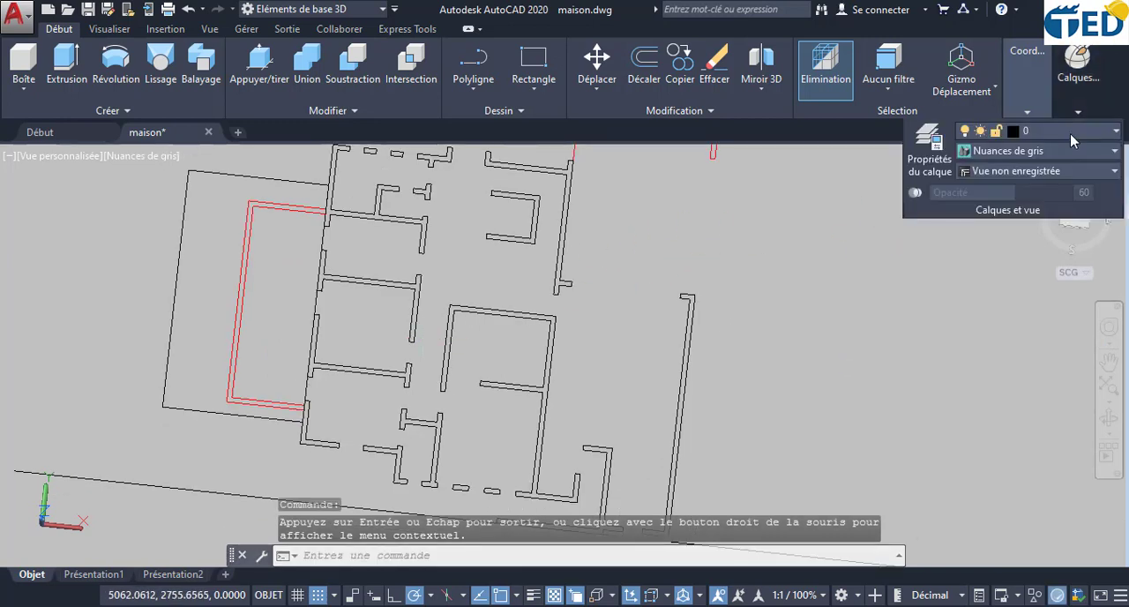
click(1070, 133)
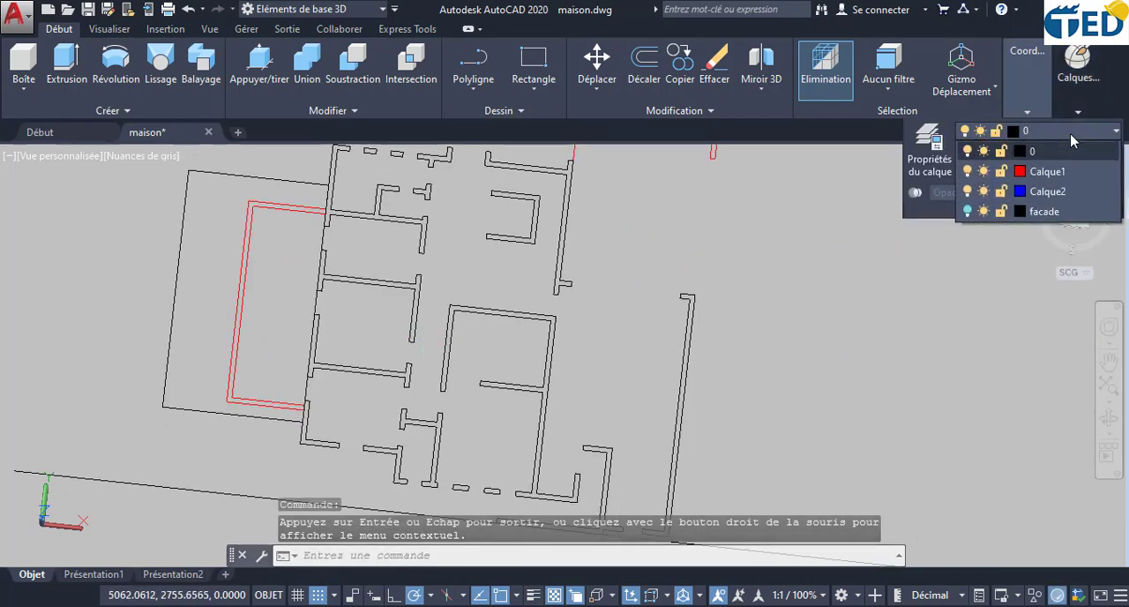
click(966, 212)
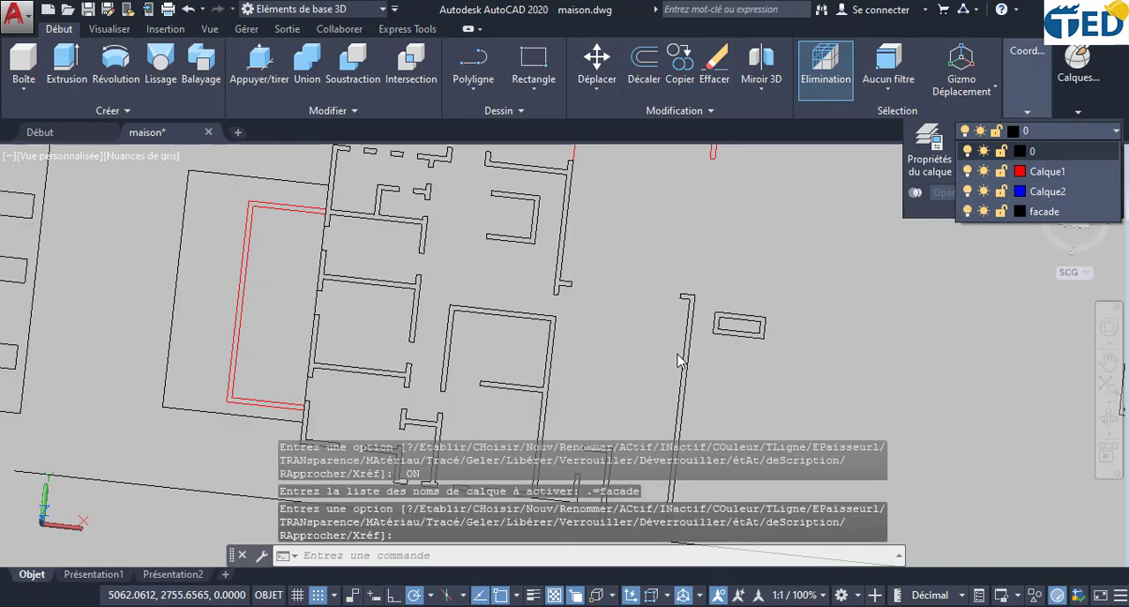
scroll(680, 360, down, 4)
click(804, 331)
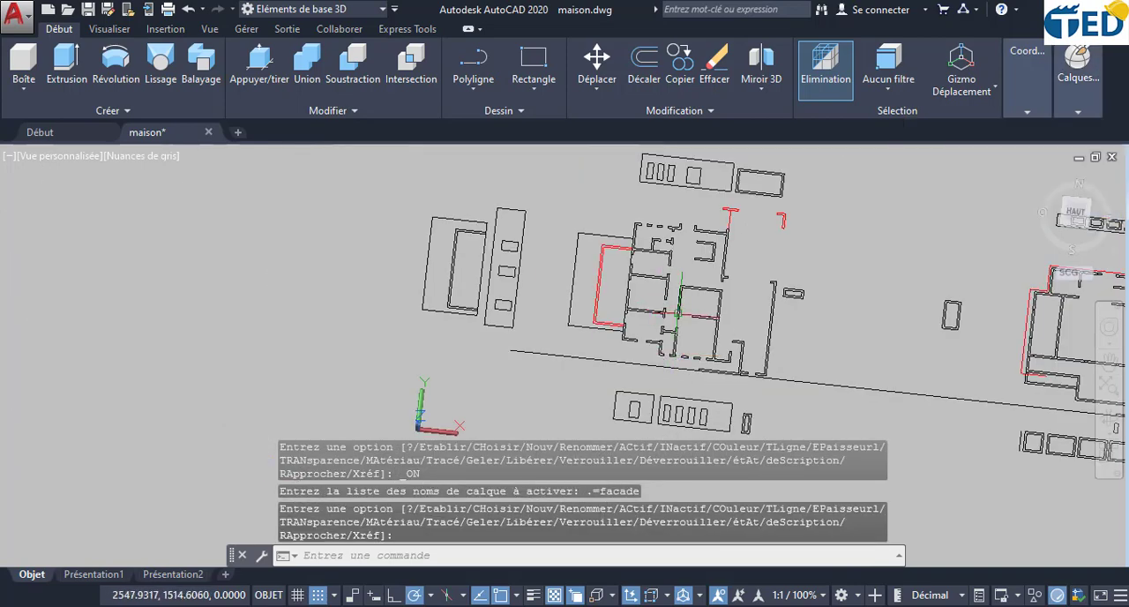
- Copy the narrow facade outline with its three window rectangles from beside the terrace outline to the free area on its far side
middle_drag(803, 333, 698, 305)
scroll(367, 253, up, 6)
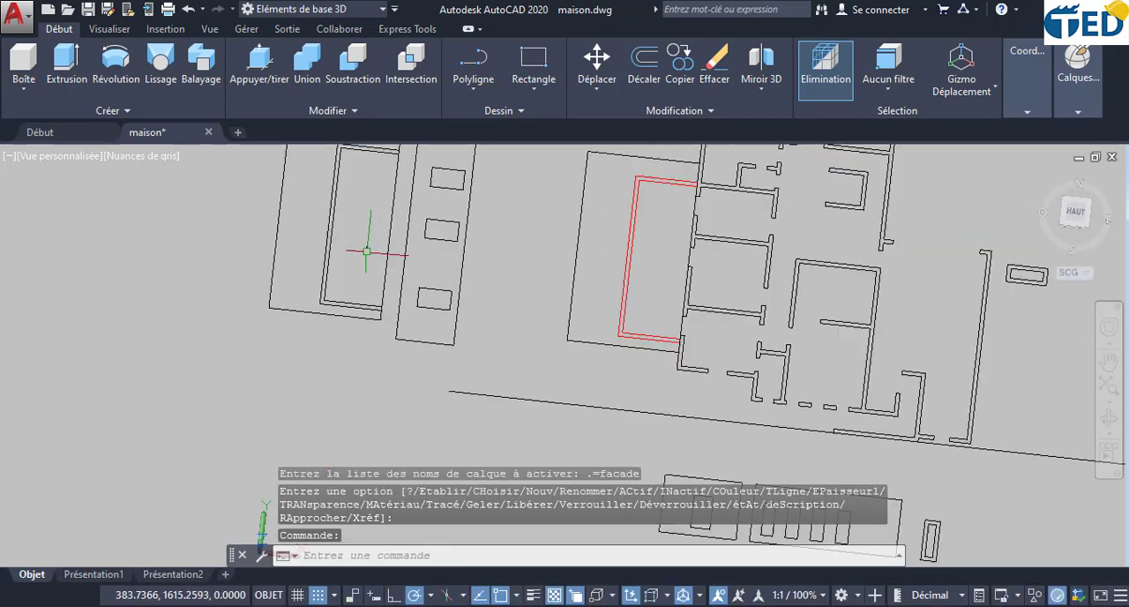
scroll(366, 252, down, 6)
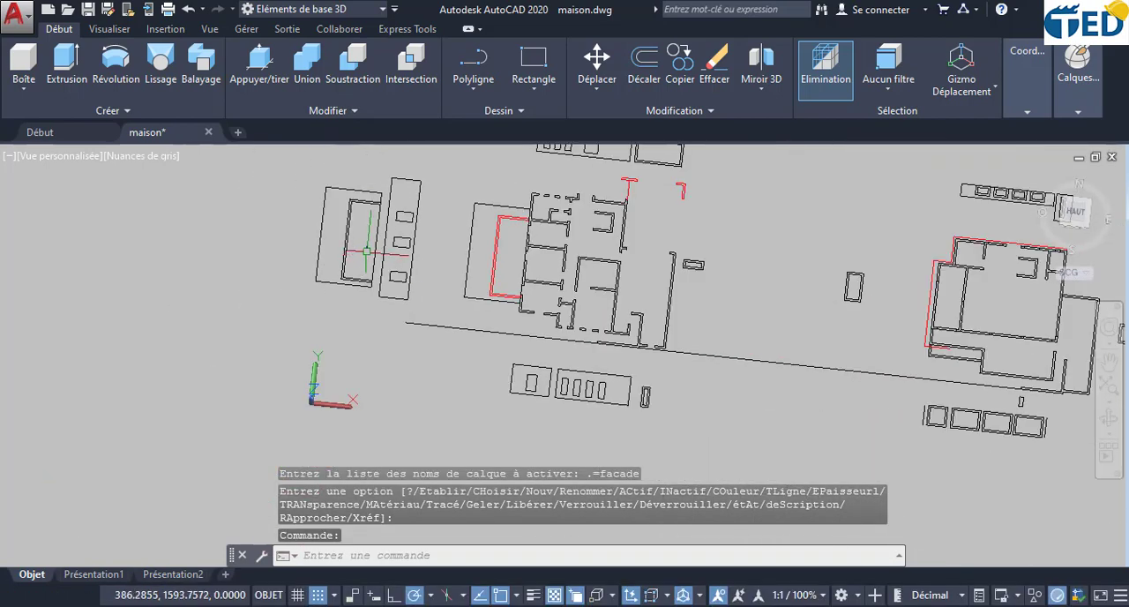
scroll(374, 227, up, 6)
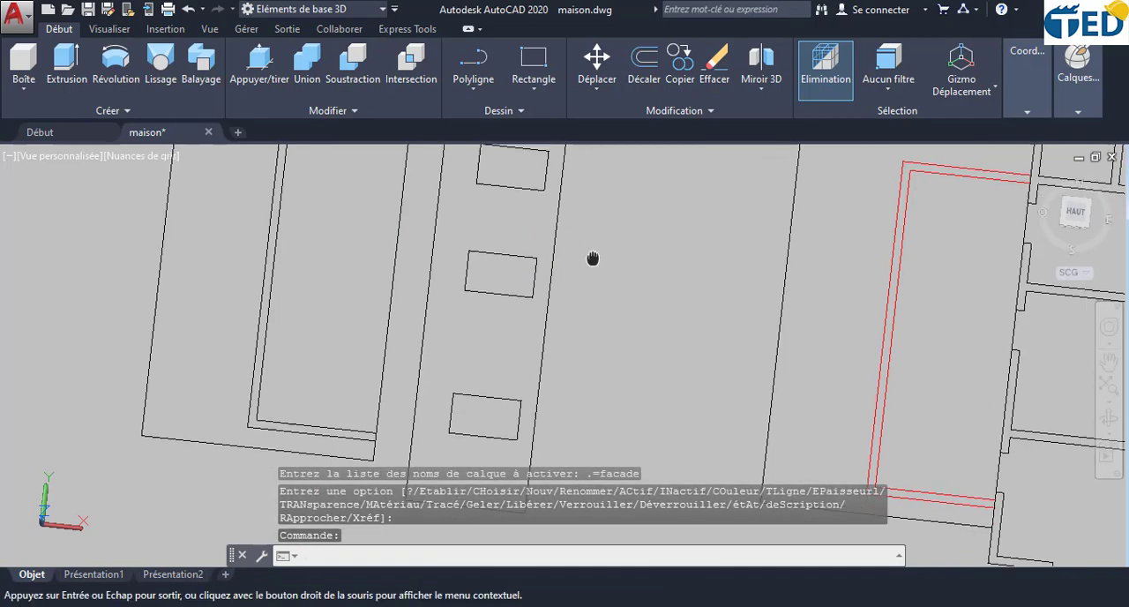
mouse_move(592, 260)
middle_down()
mouse_move(615, 267)
mouse_move(538, 232)
middle_up()
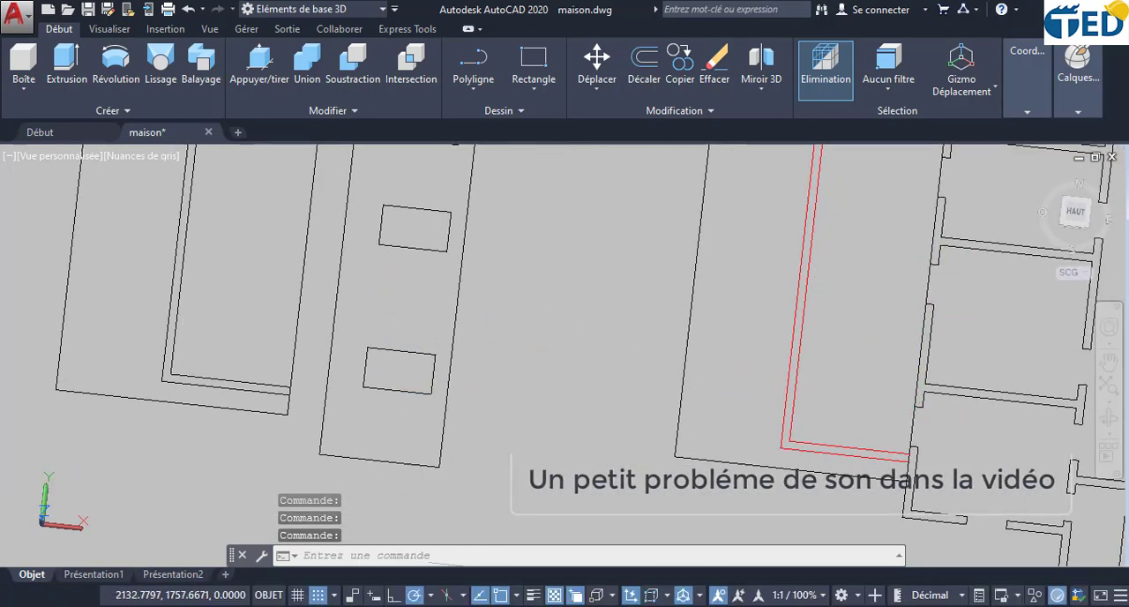
scroll(340, 352, down, 4)
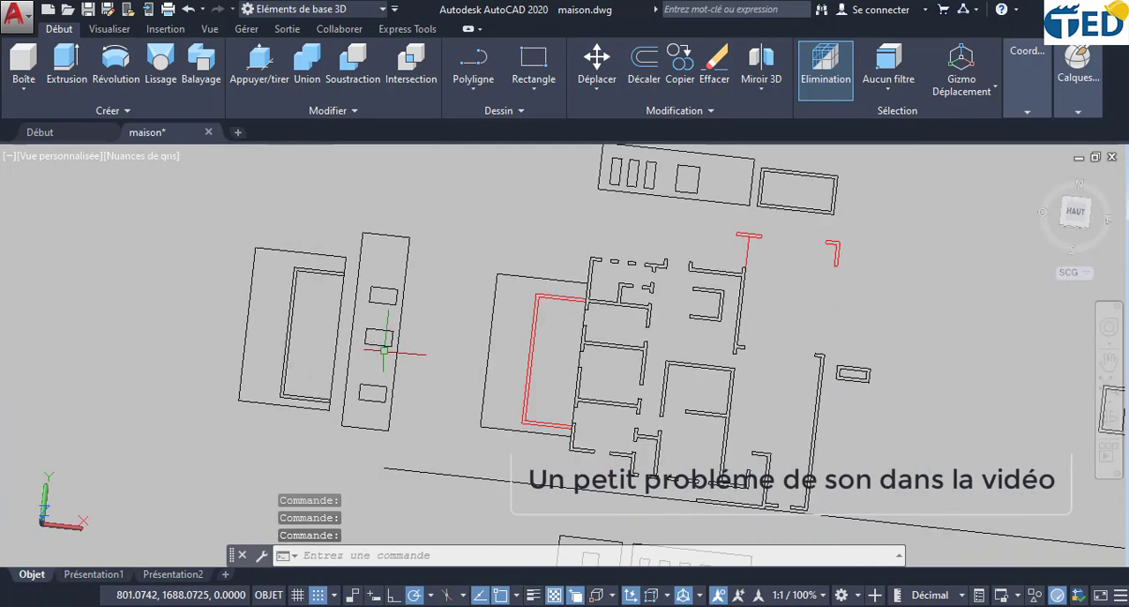
click(426, 428)
click(356, 228)
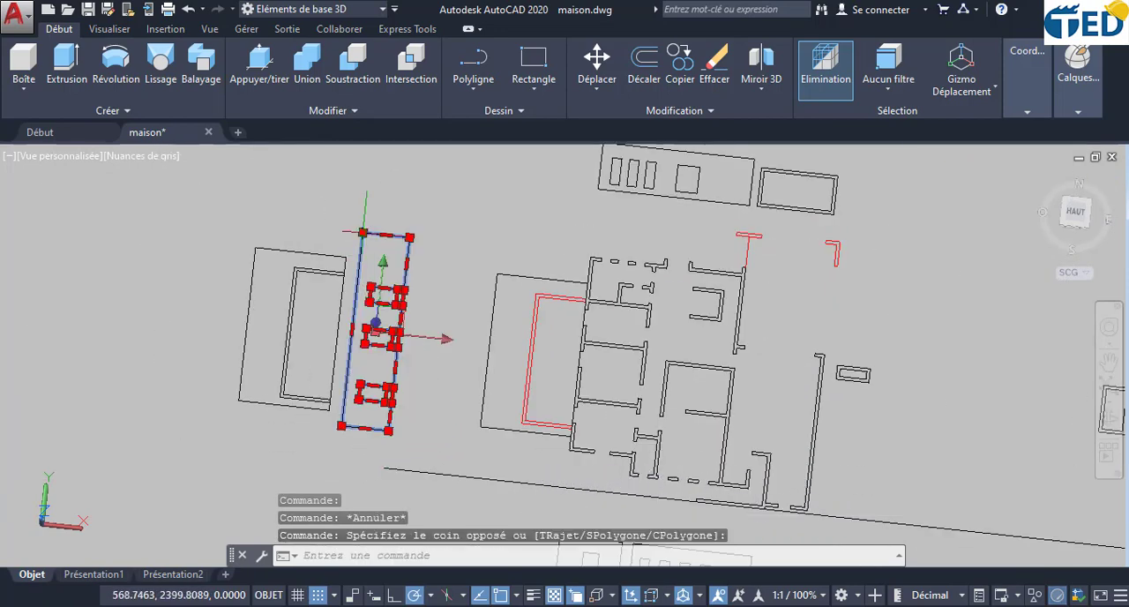
mouse_move(362, 231)
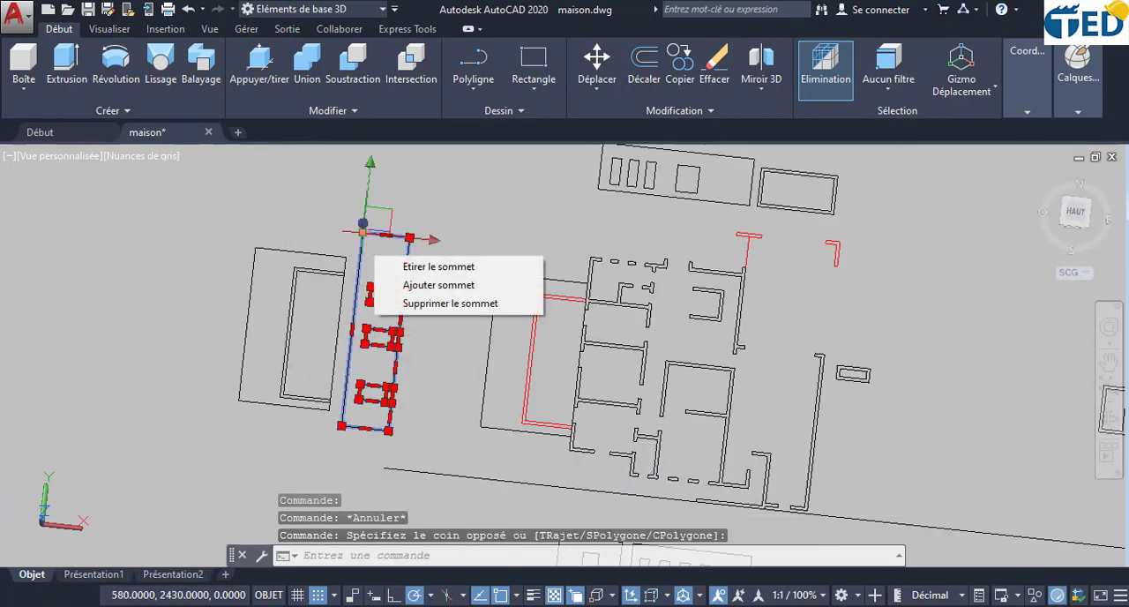
click(680, 63)
click(388, 429)
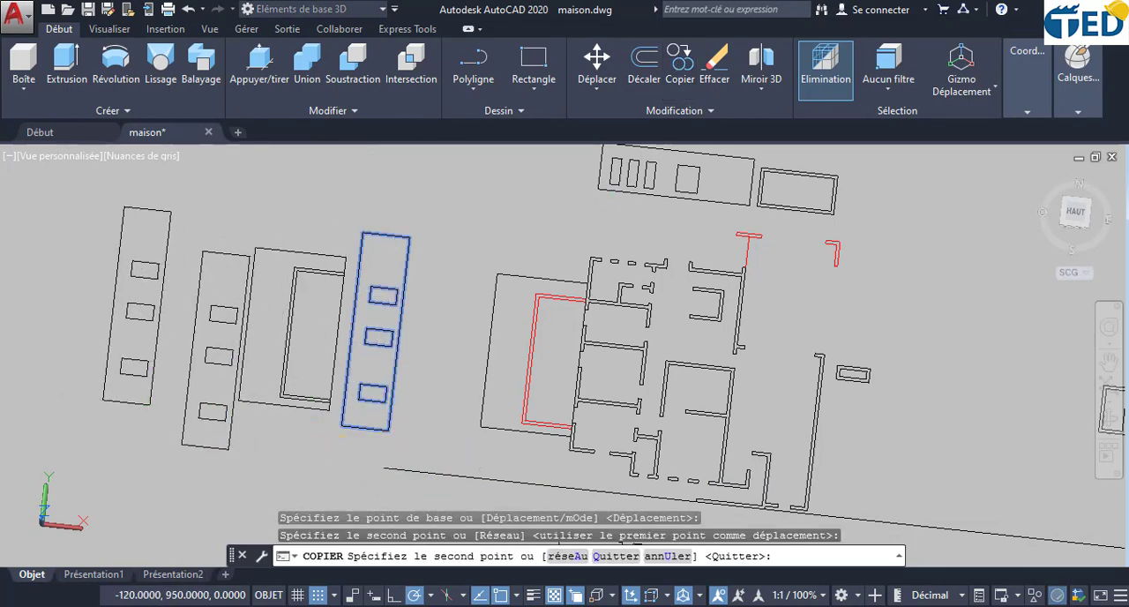
key(Escape)
- Orbit to a tilted 3D view of the copied facade outline and inspect its window rectangles
middle_drag(193, 396, 409, 424)
scroll(409, 424, up, 6)
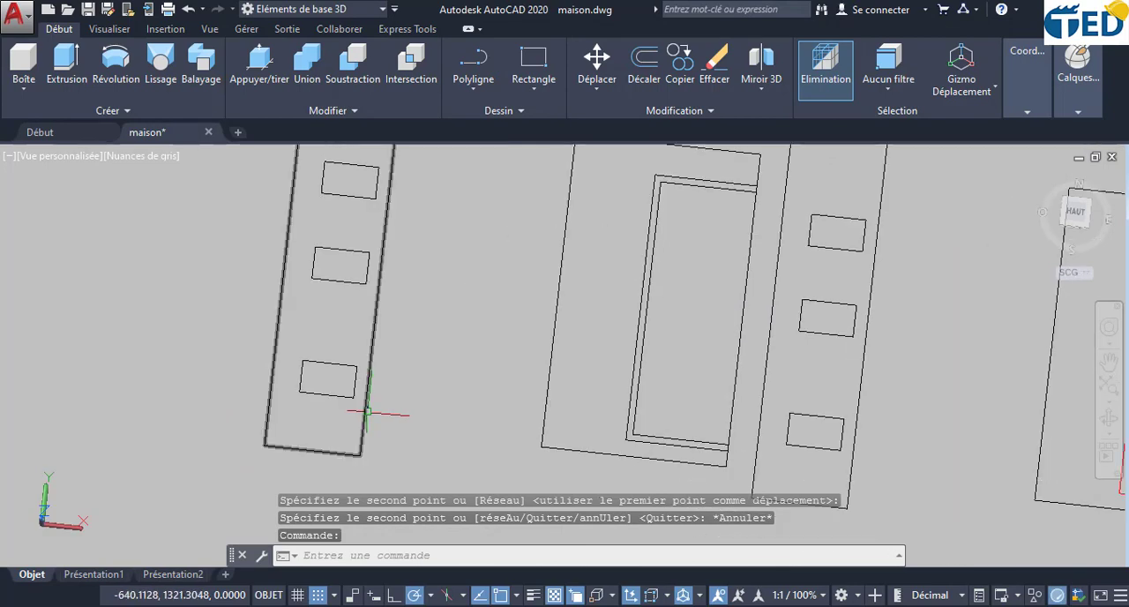
mouse_move(361, 396)
middle_down()
mouse_move(453, 436)
mouse_move(503, 432)
middle_up()
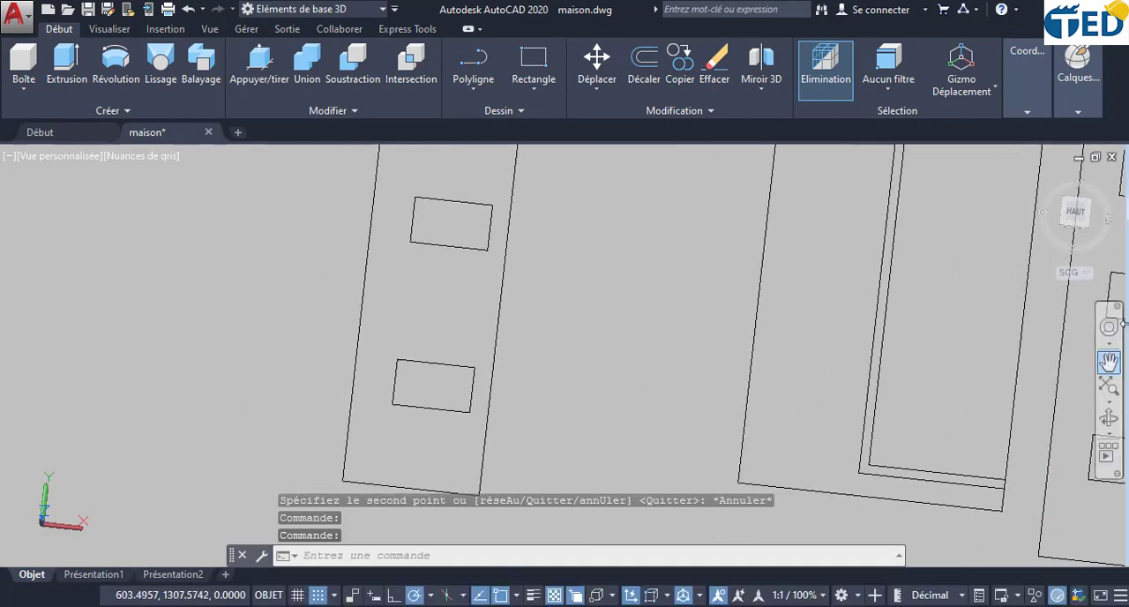
click(1108, 418)
mouse_move(420, 417)
mouse_down()
mouse_move(462, 392)
mouse_move(498, 394)
mouse_up()
middle_drag(498, 394, 528, 346)
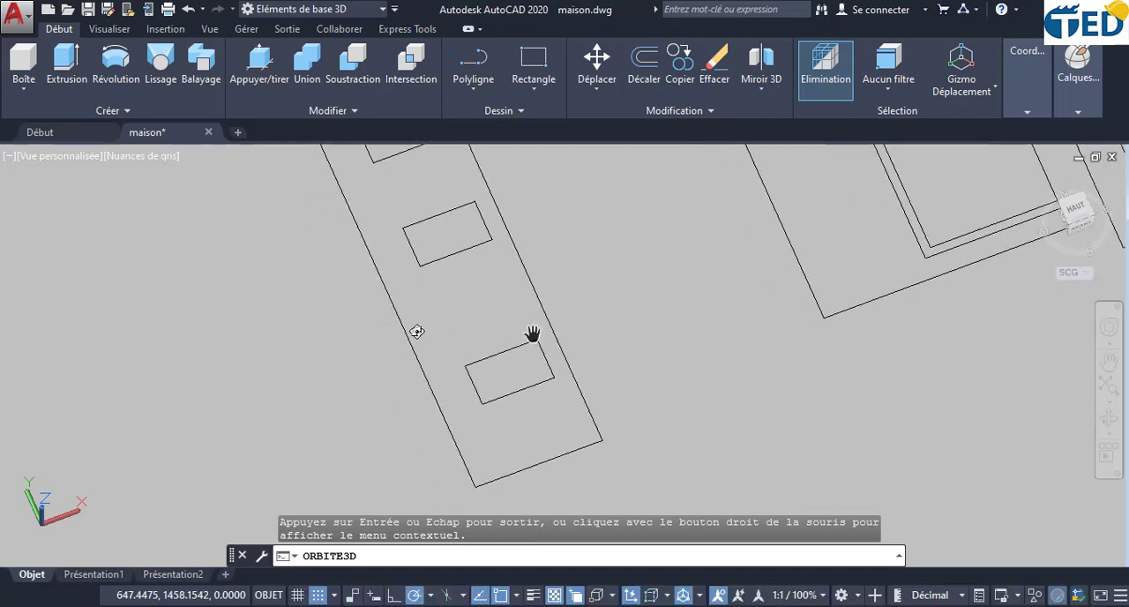
drag(416, 330, 503, 405)
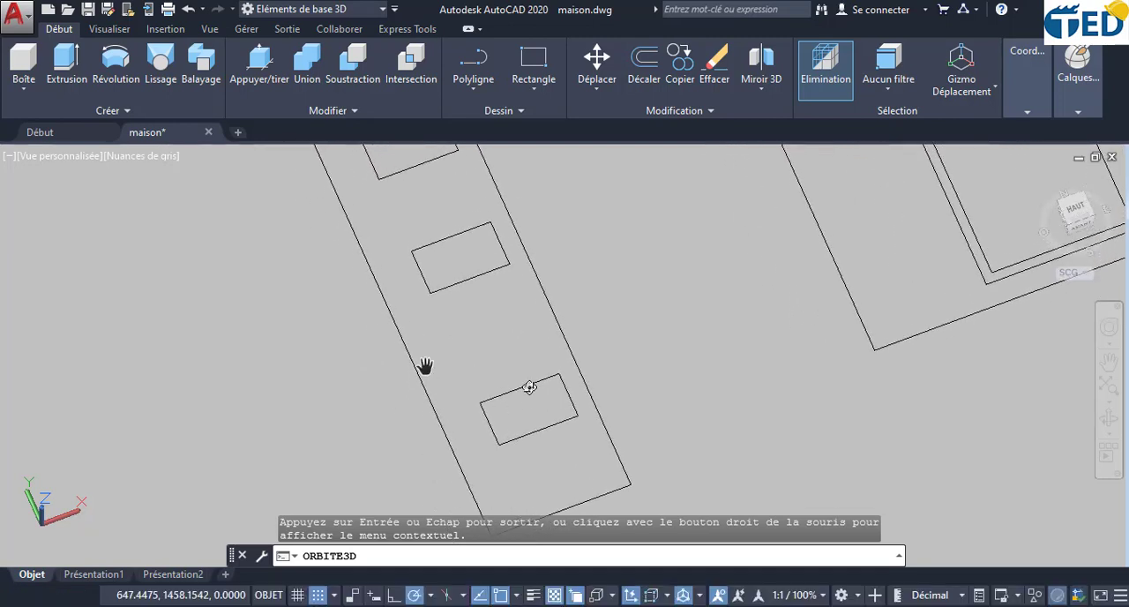
key(Escape)
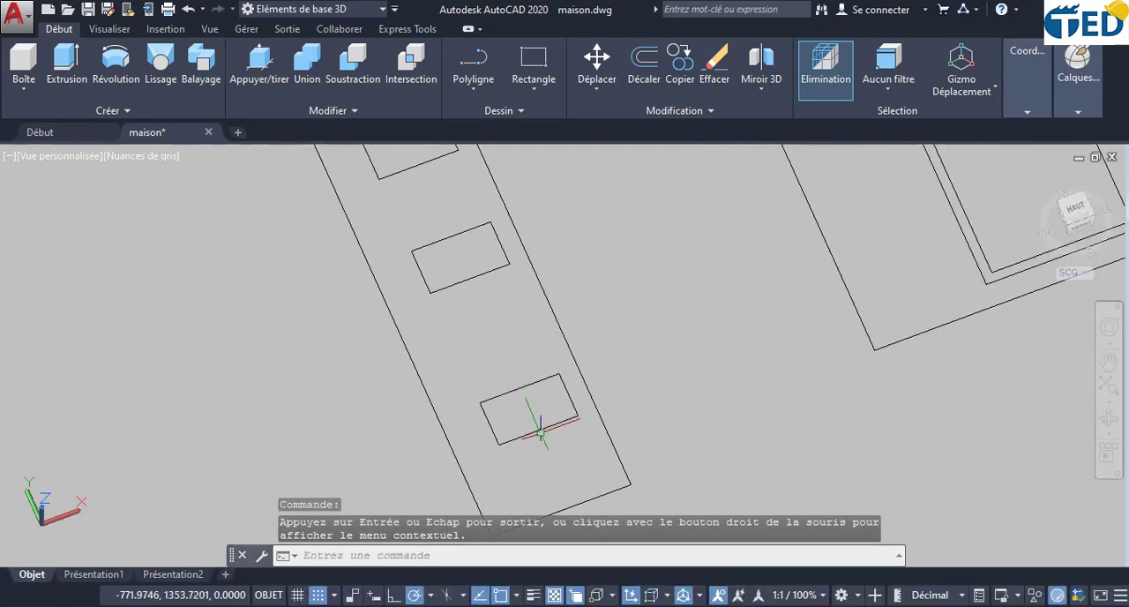
- Create a box over the copied facade outline between its opposite corners, with a height of -10
scroll(540, 427, down, 2)
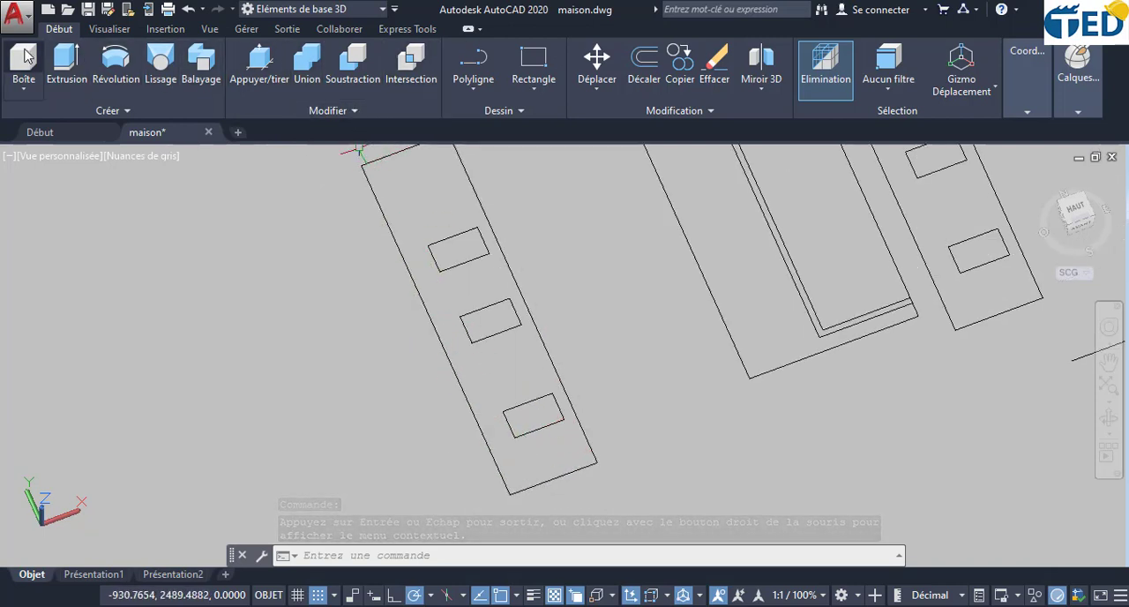
click(39, 83)
middle_drag(232, 246, 232, 327)
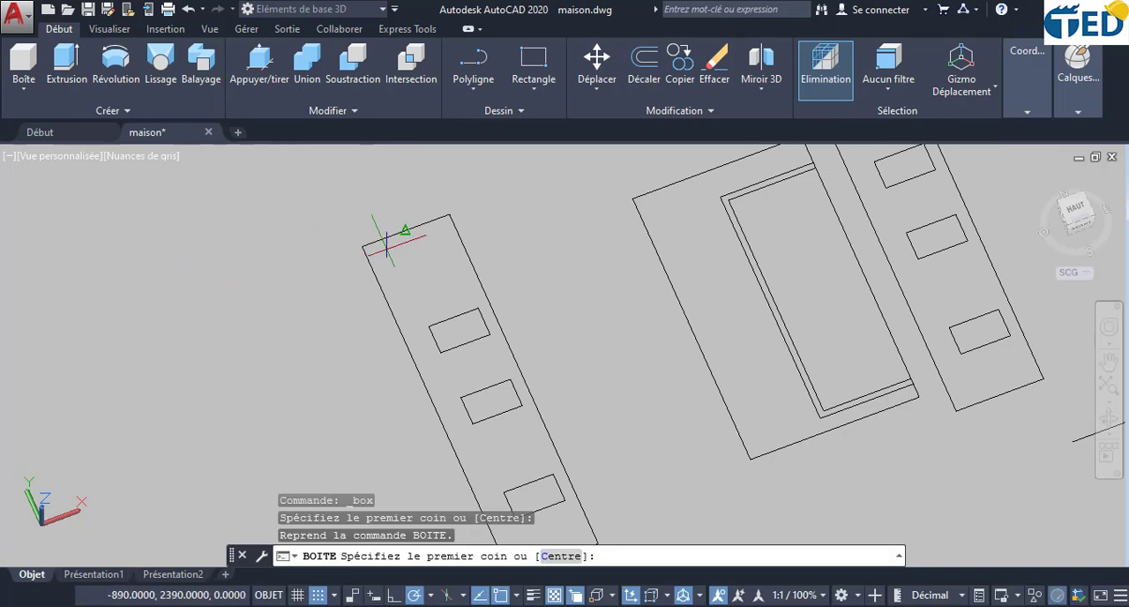
click(448, 214)
scroll(426, 280, down, 4)
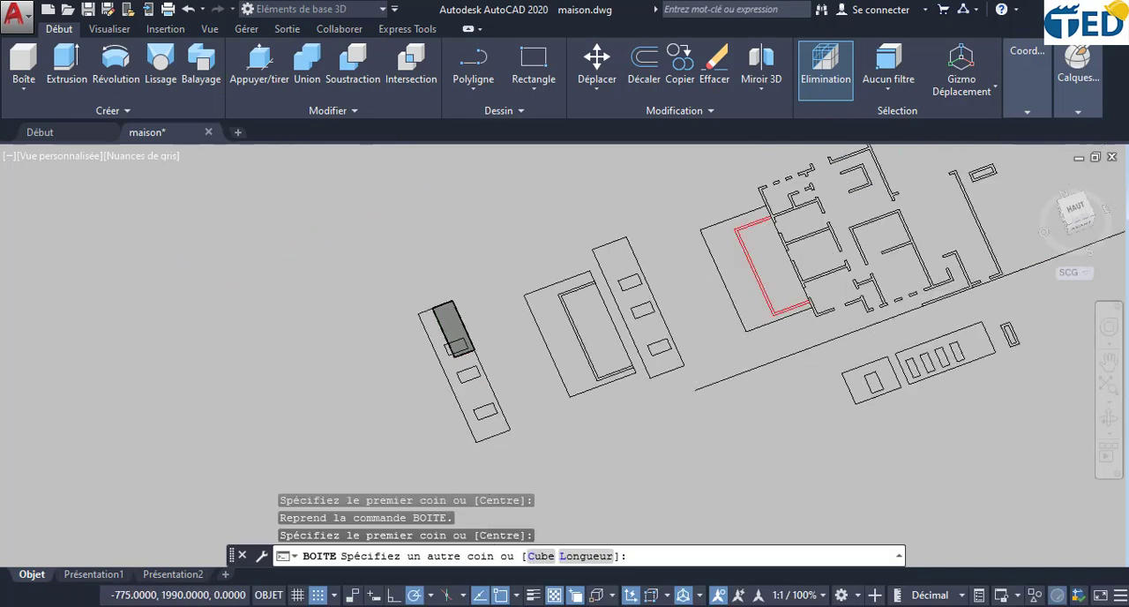
middle_drag(461, 399, 451, 346)
scroll(464, 385, up, 5)
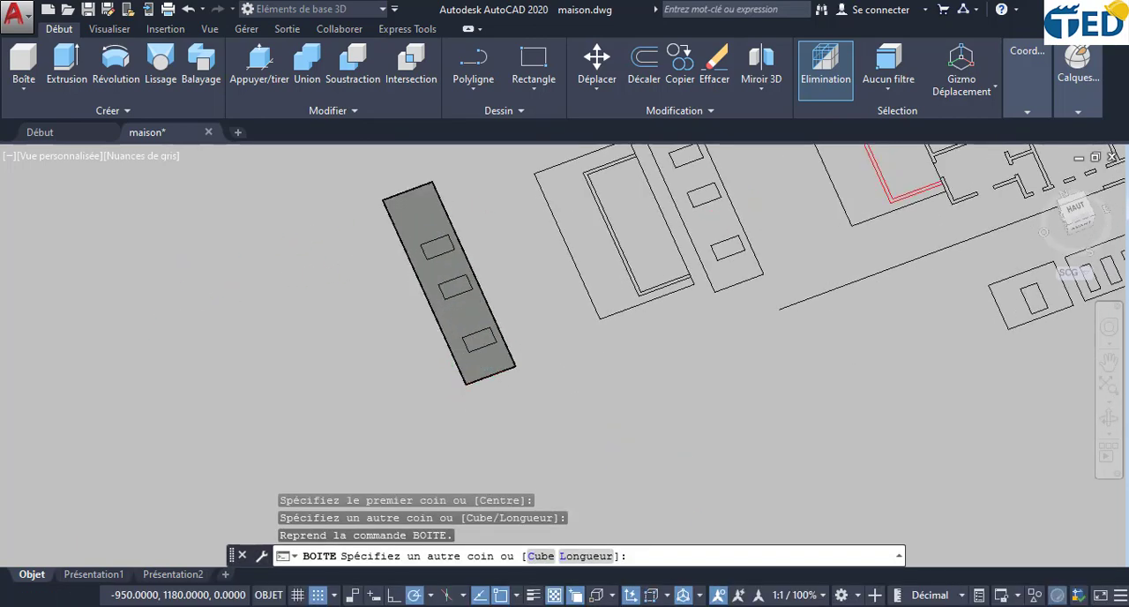
click(465, 384)
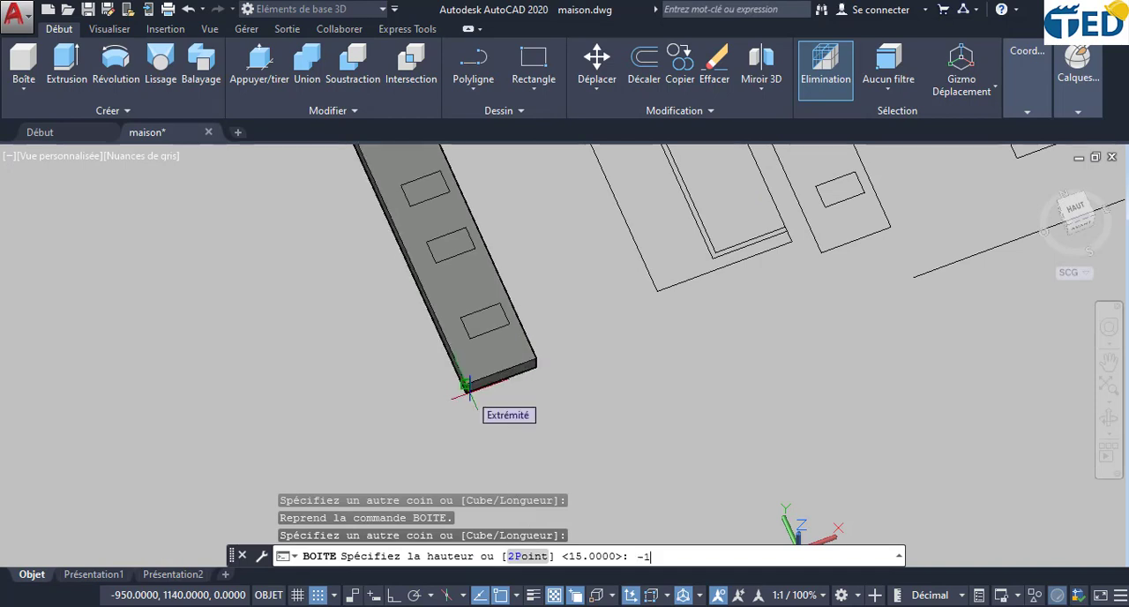
text(-10)
key(Return)
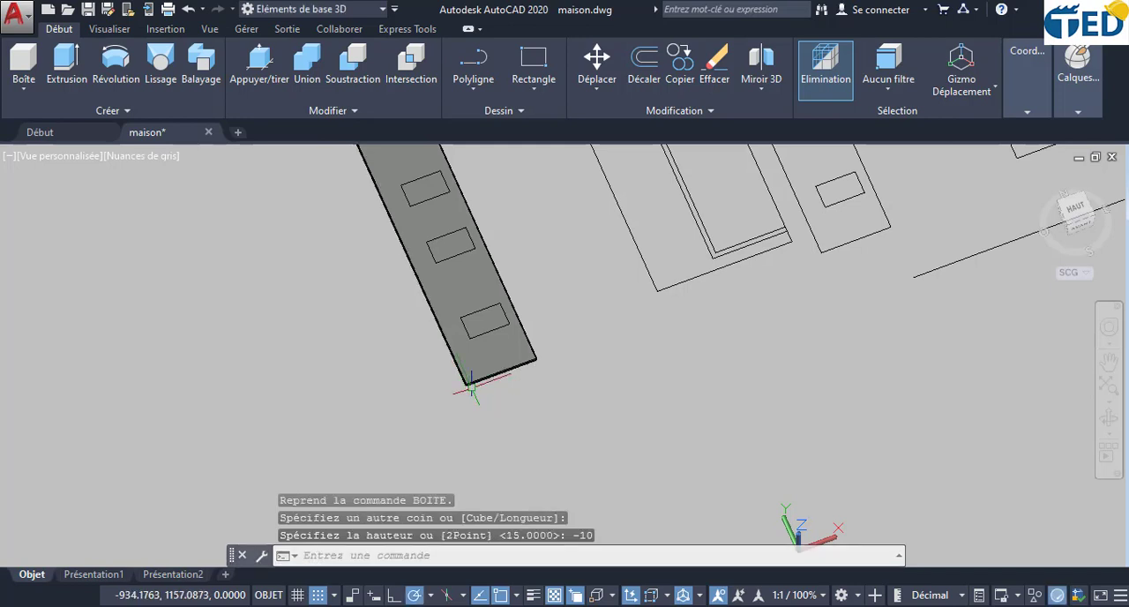
- Press/pull the three window rectangles through the facade box to cut its window openings
middle_drag(503, 252, 510, 333)
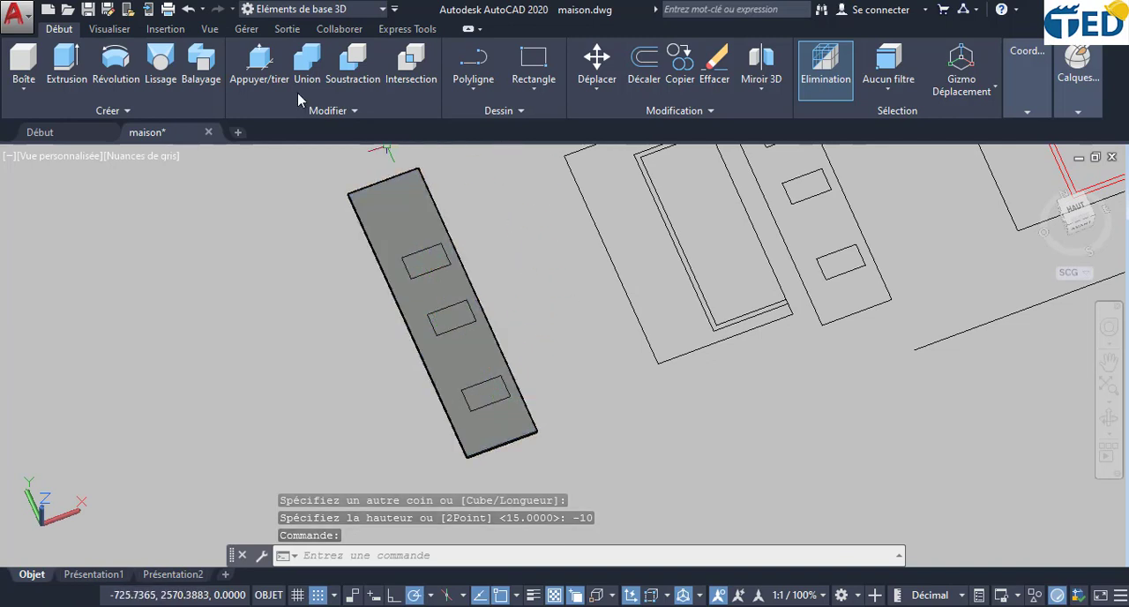
click(261, 60)
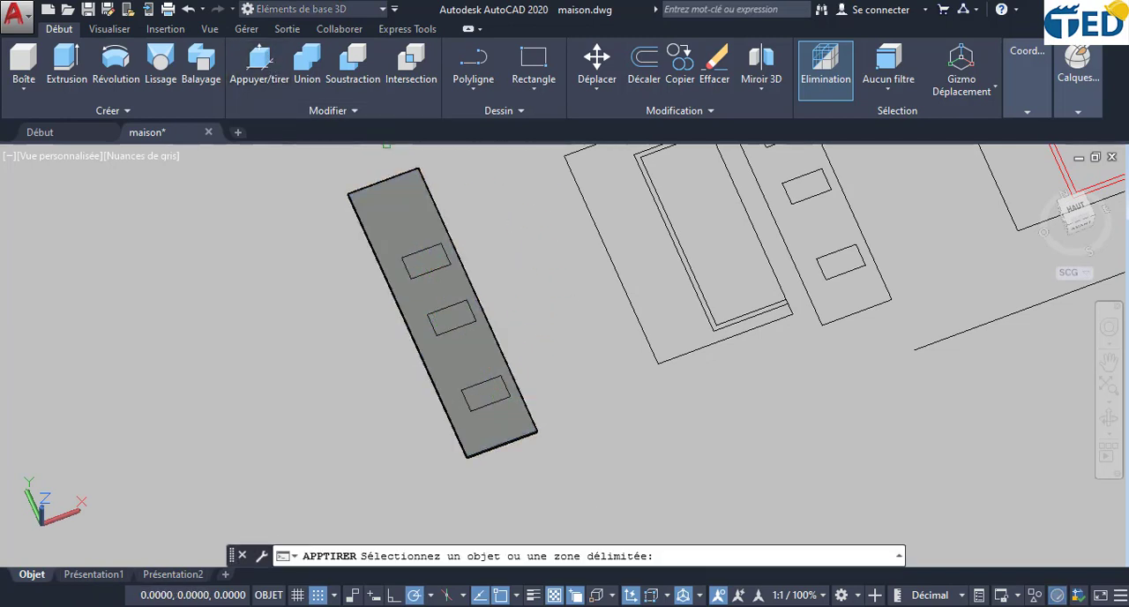
click(424, 261)
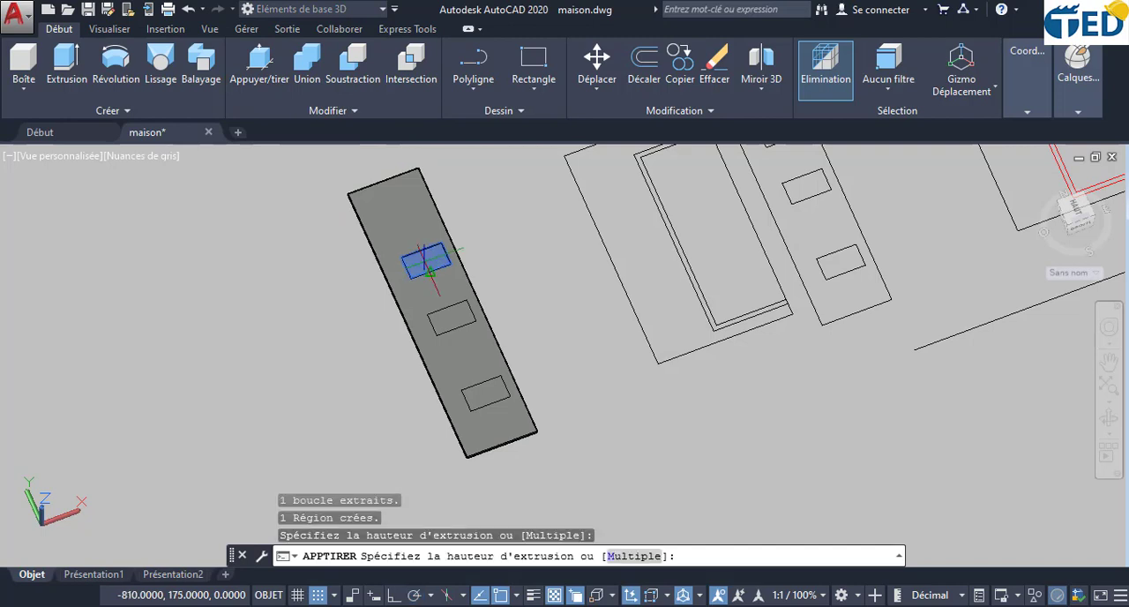
click(382, 303)
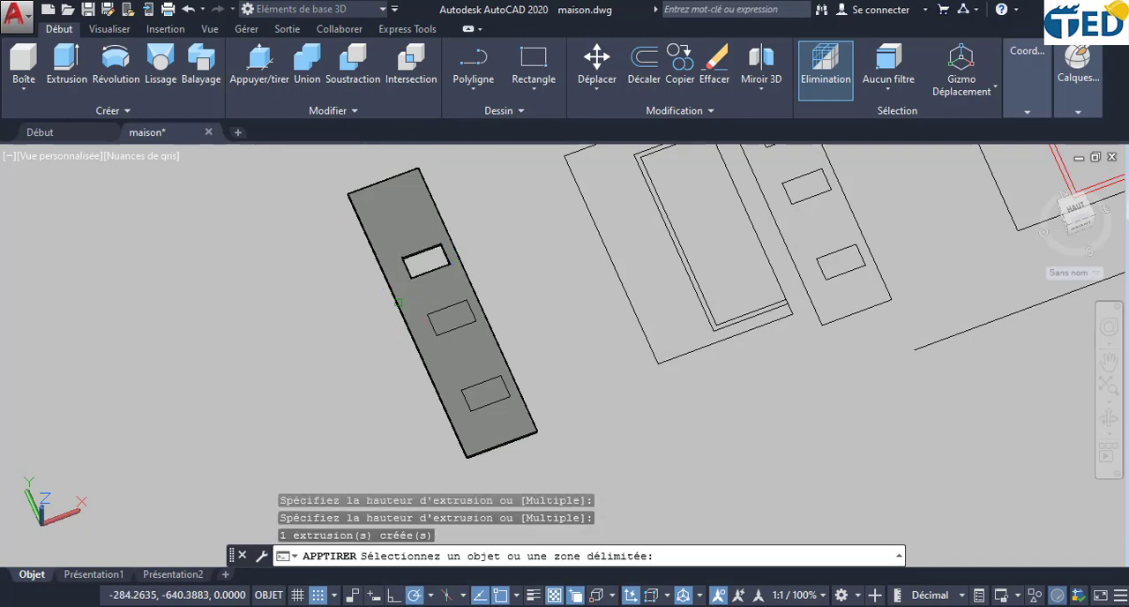
click(459, 315)
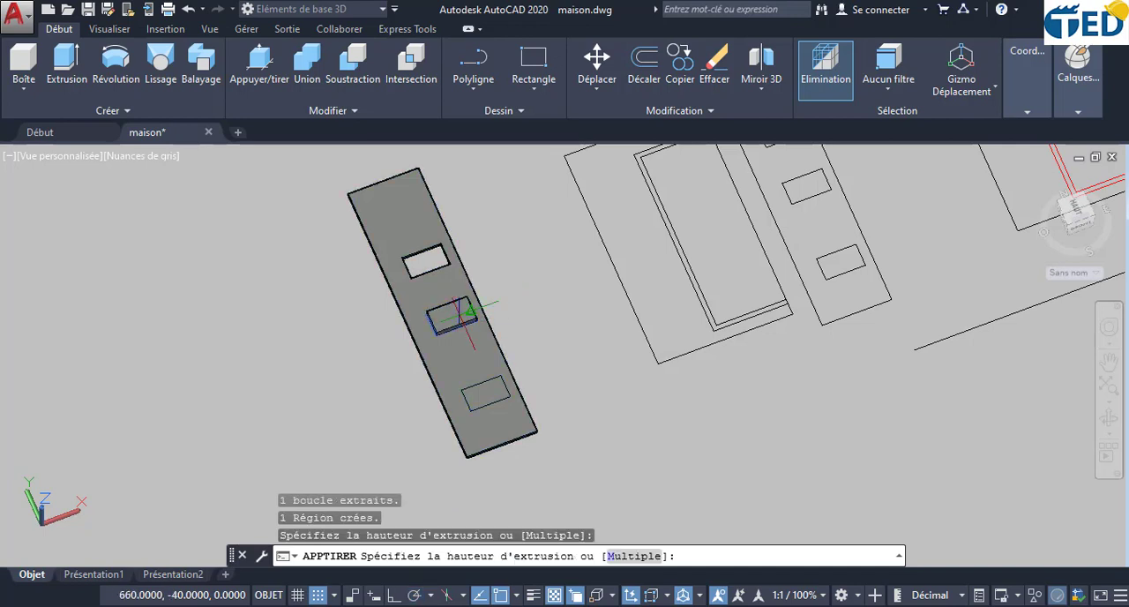
click(470, 310)
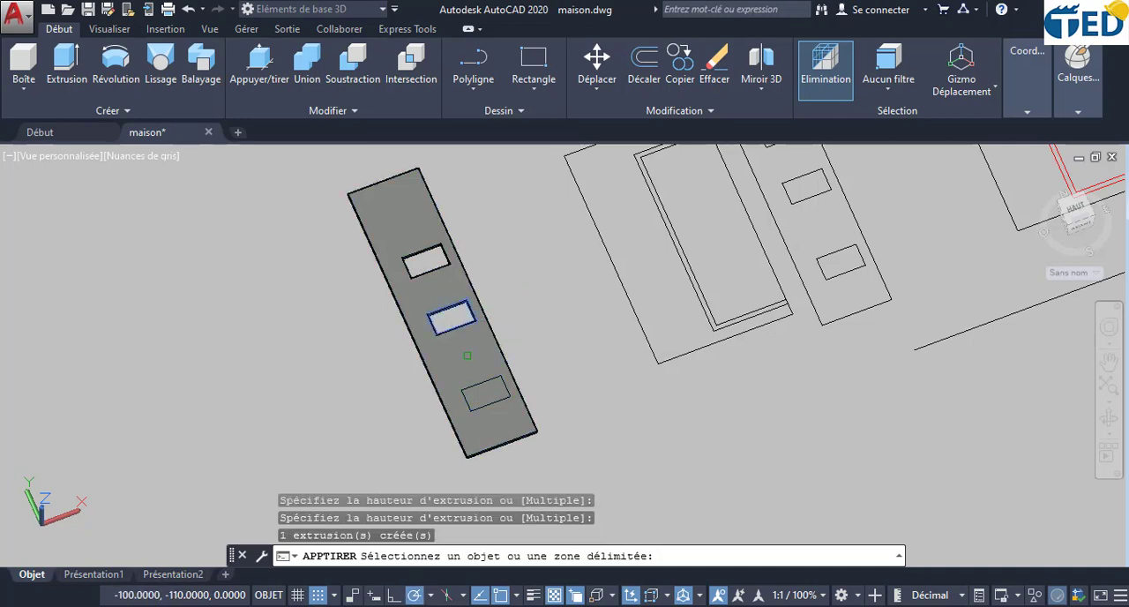
click(480, 386)
click(480, 385)
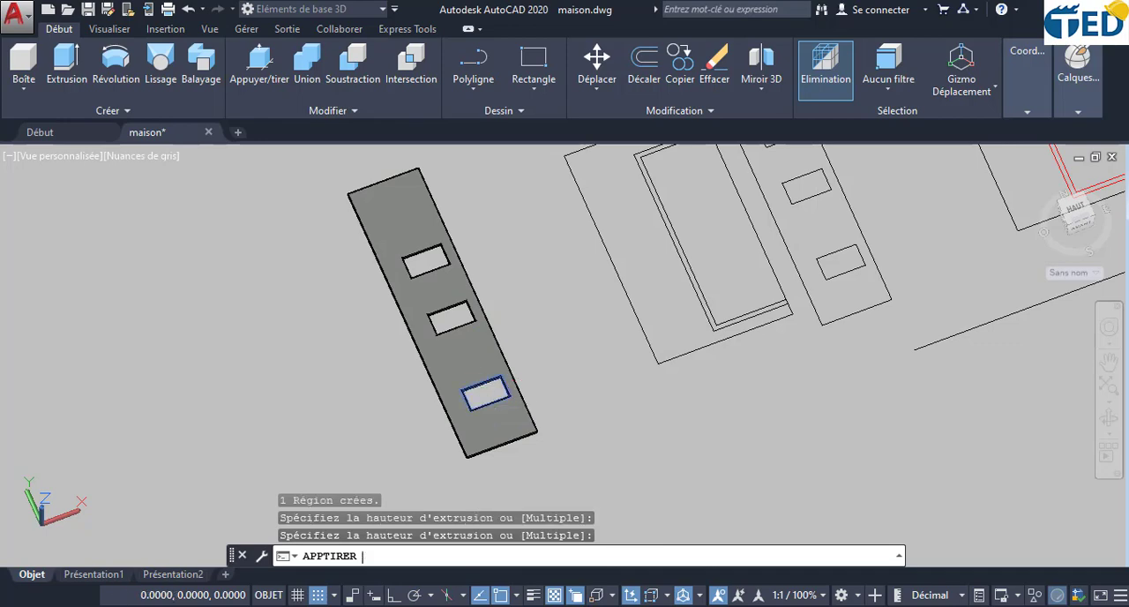
key(Return)
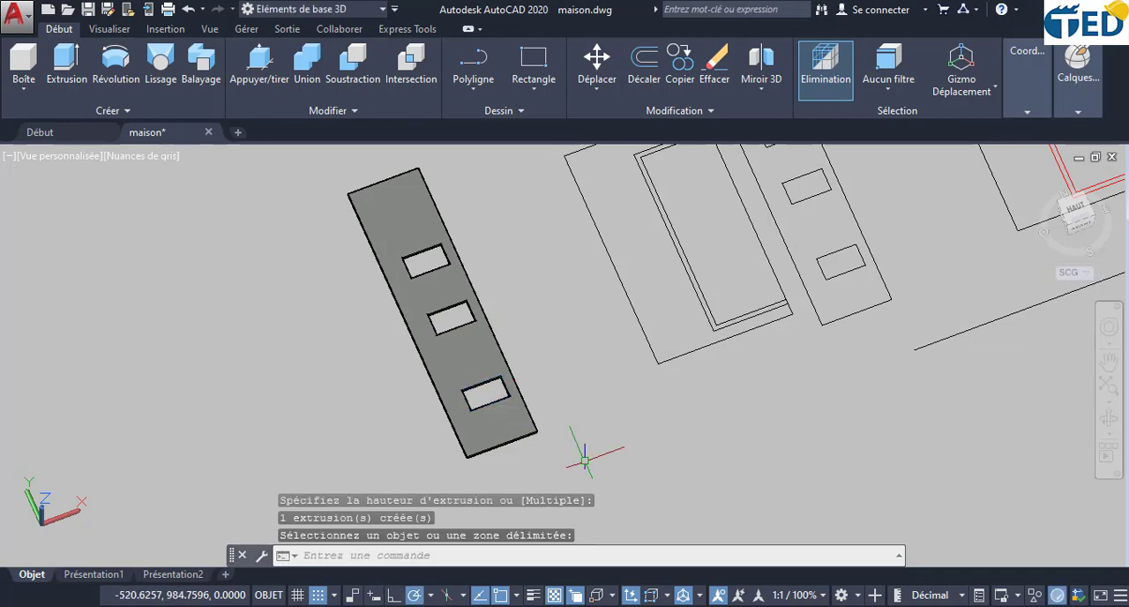
- Rotate the facade wall solid about its long axis with the rotation gizmo until it stands vertically
scroll(585, 460, up, 2)
scroll(458, 388, down, 4)
scroll(446, 353, up, 4)
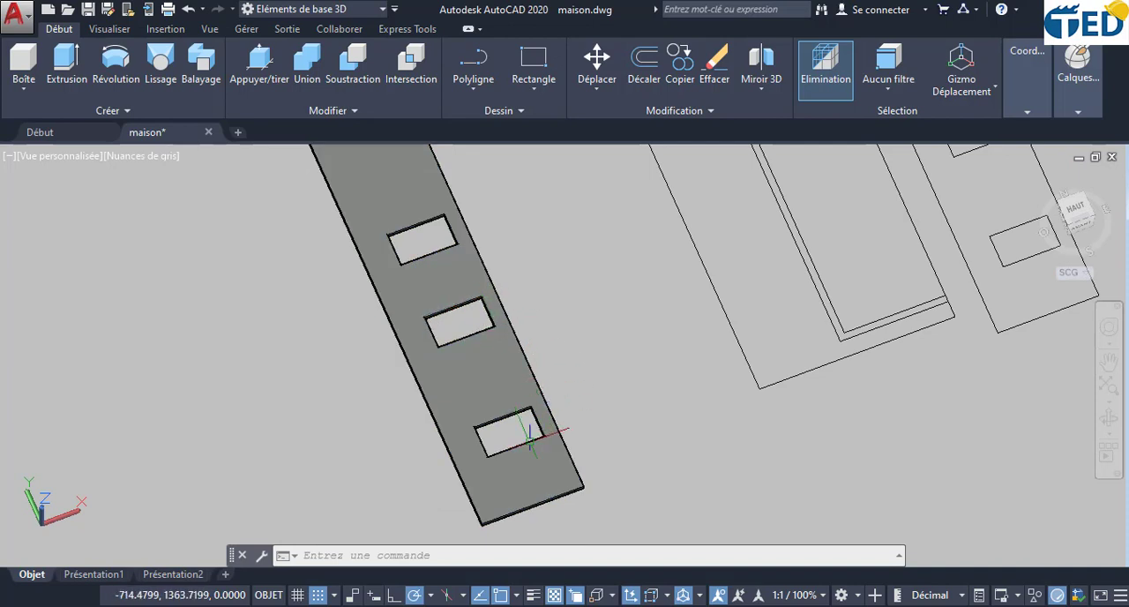
scroll(450, 380, down, 4)
click(454, 381)
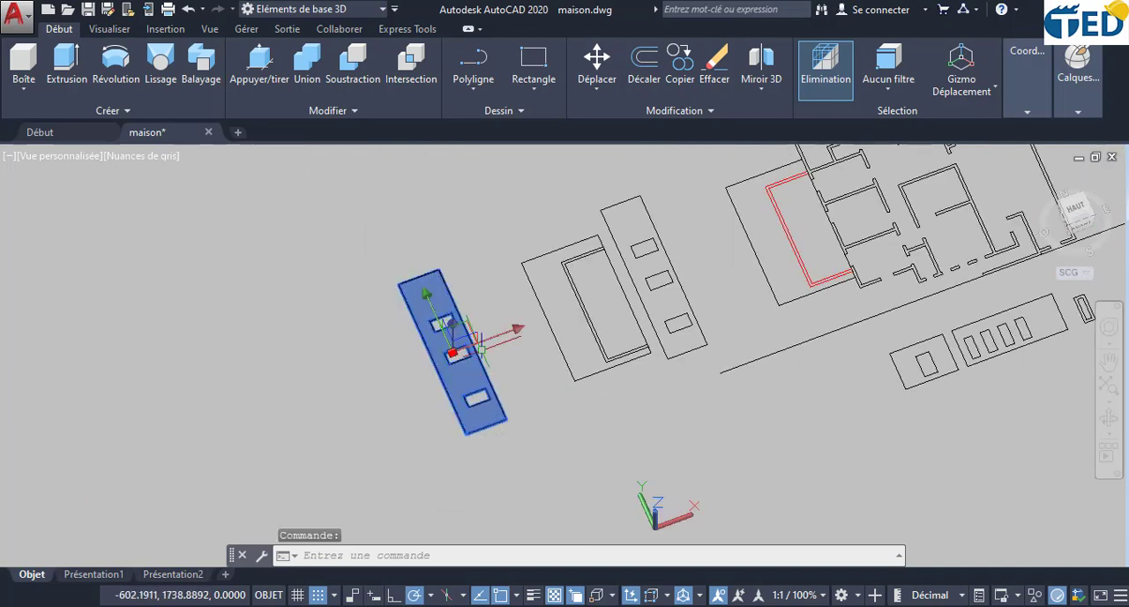
scroll(476, 353, up, 2)
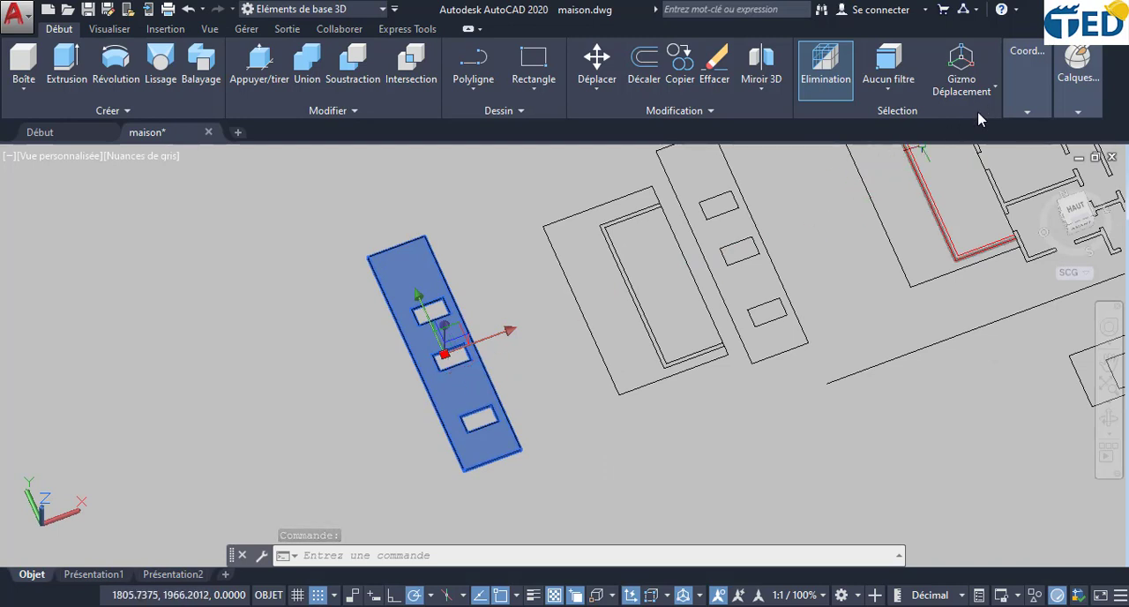
click(997, 92)
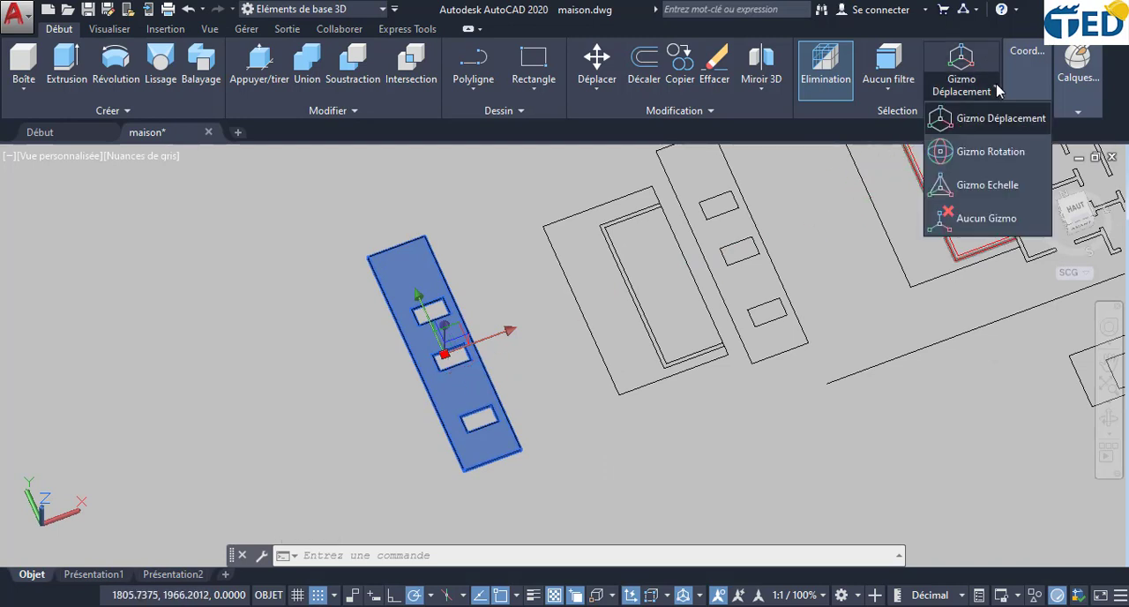
click(990, 151)
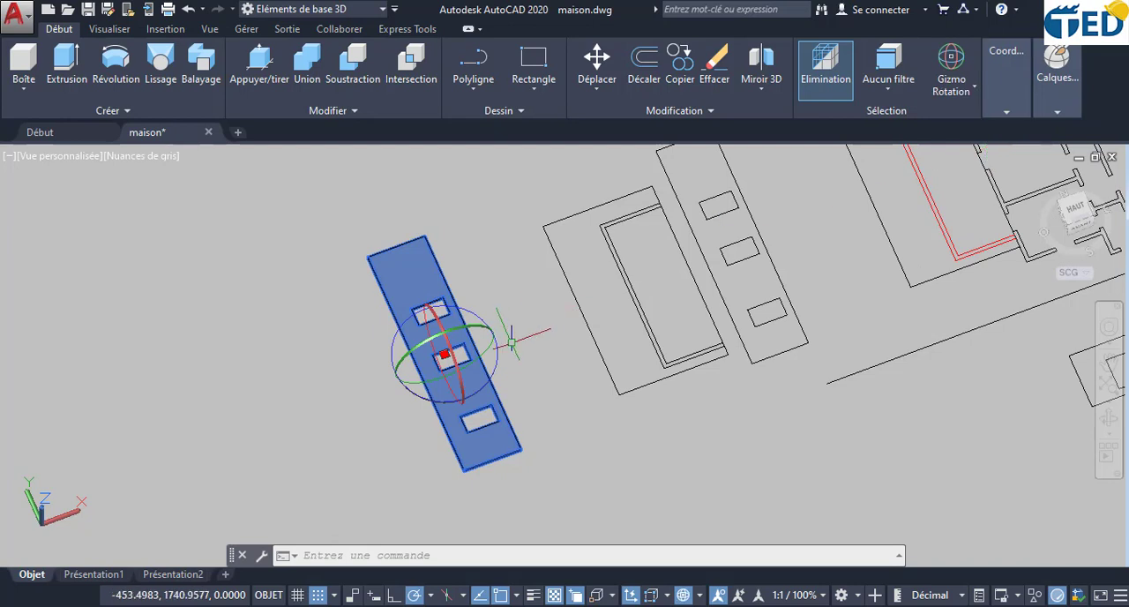
click(411, 359)
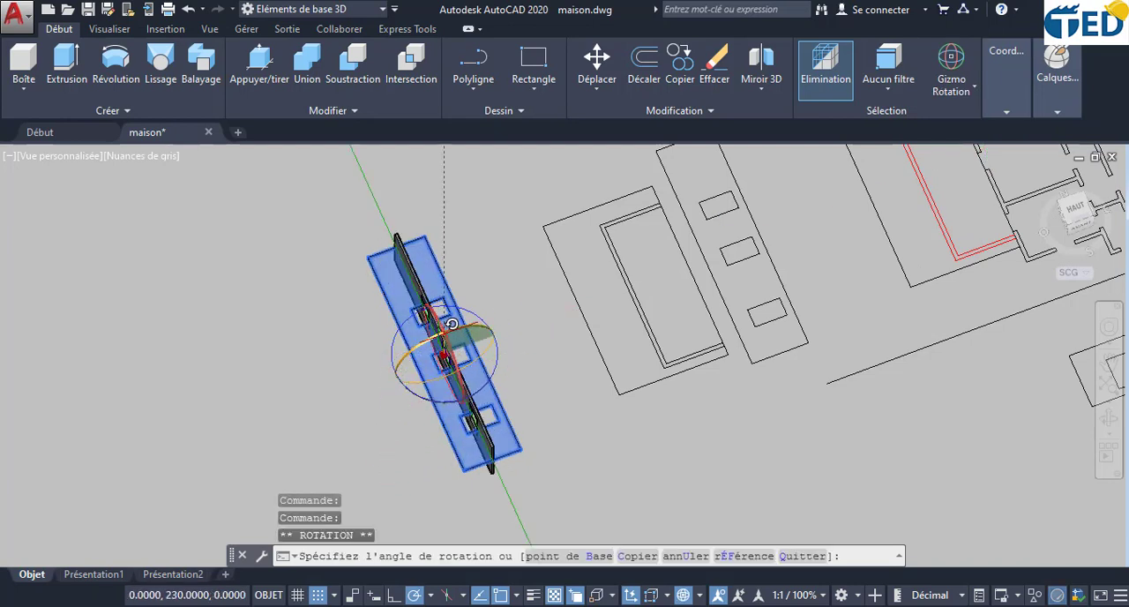
click(444, 336)
scroll(499, 428, down, 3)
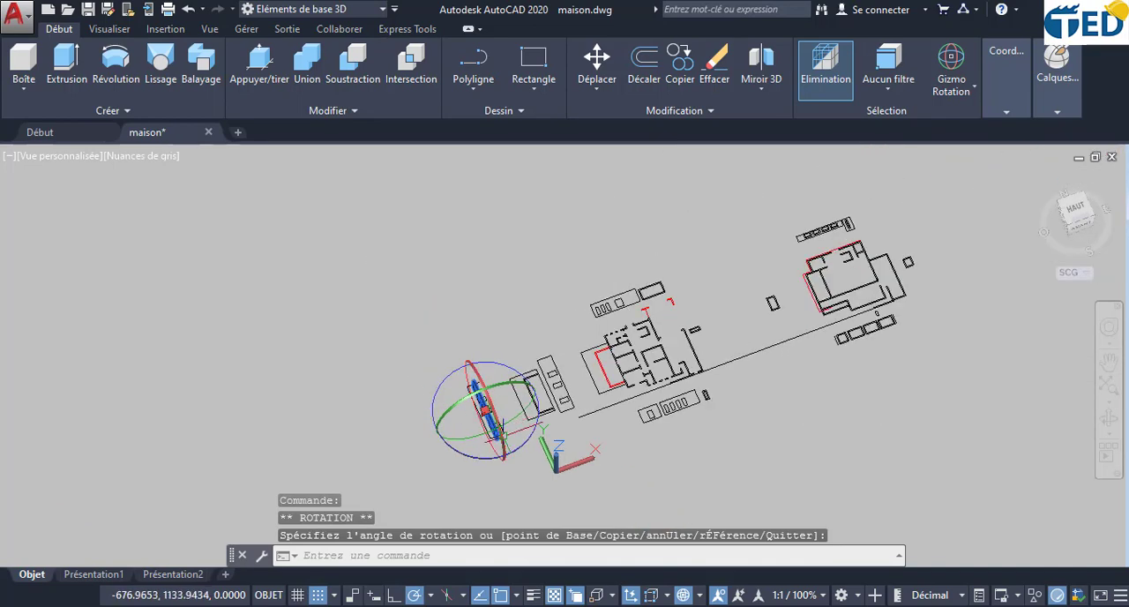
key(Escape)
- Examine the upright facade wall's thickness and window opening, and locate the 3D house model away from the floor plans
scroll(495, 402, up, 2)
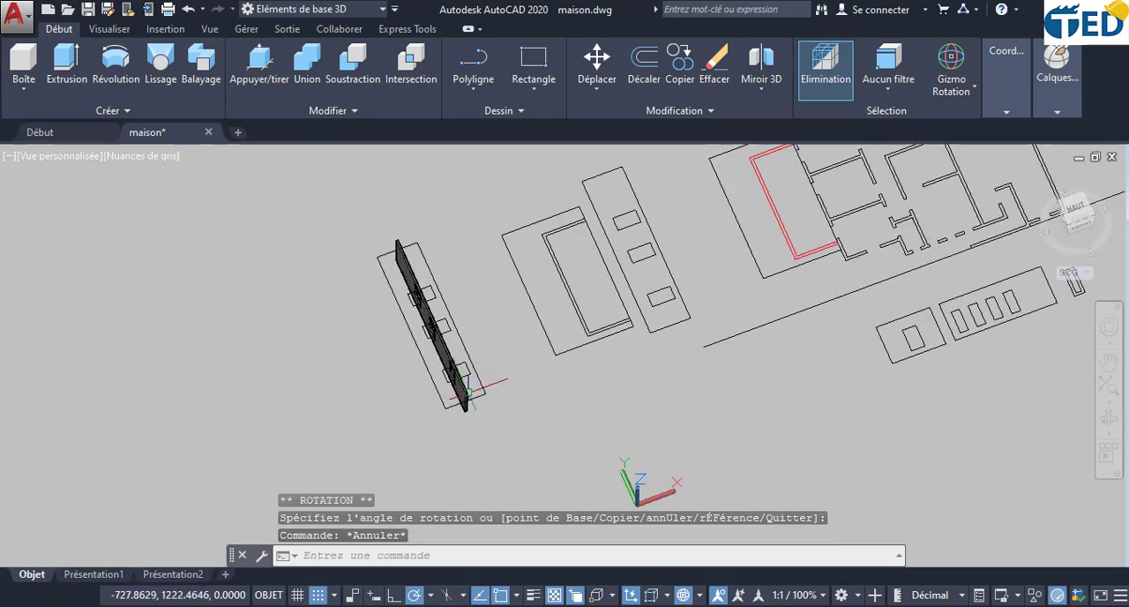
click(466, 391)
scroll(532, 439, up, 2)
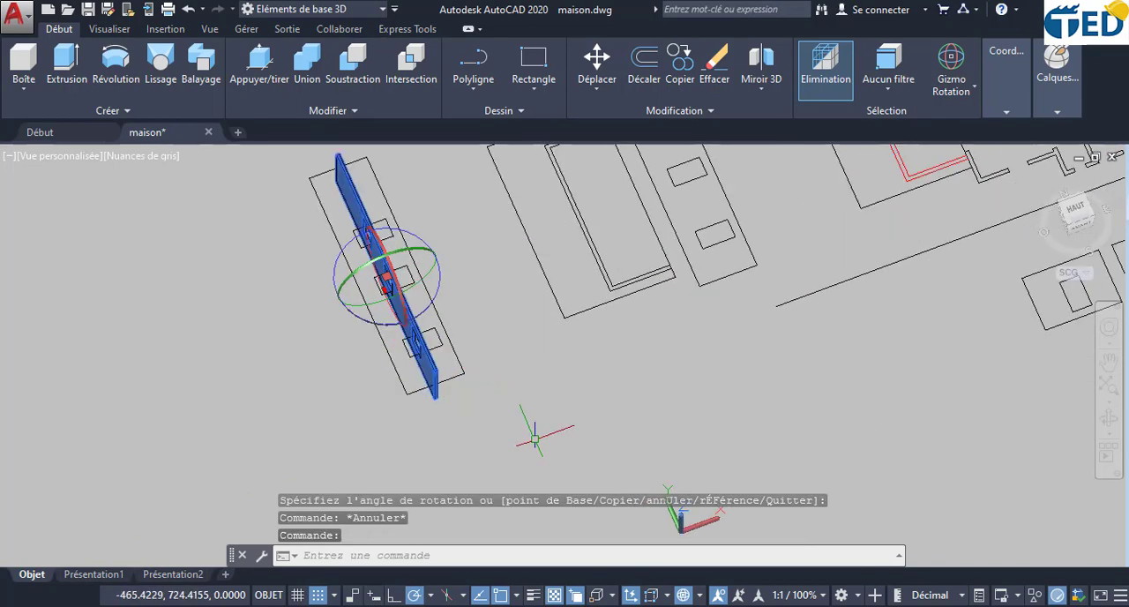
scroll(491, 399, up, 3)
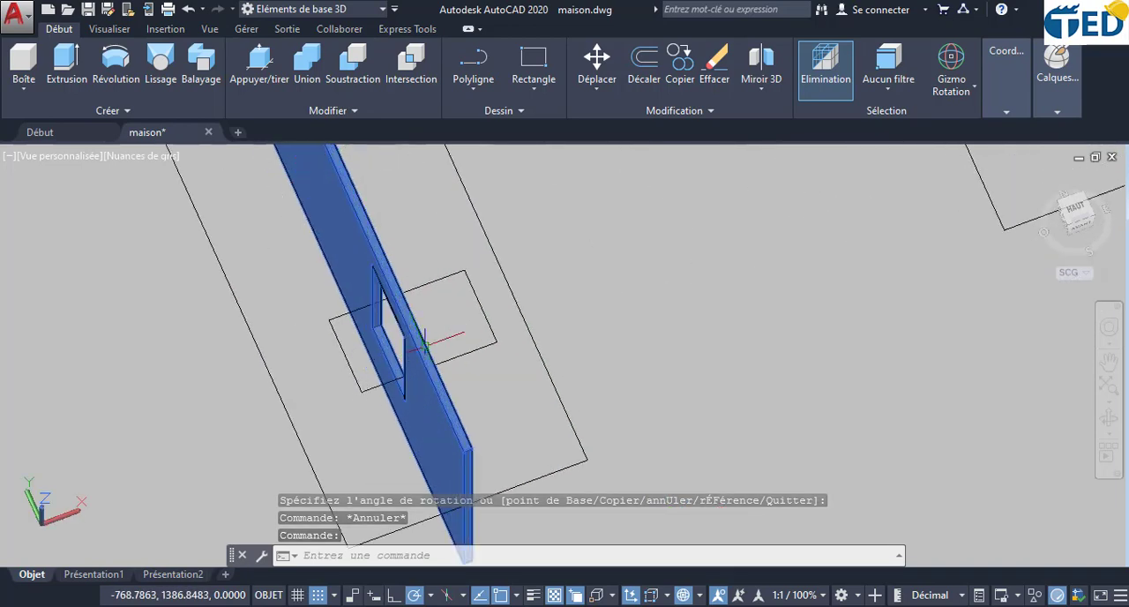
scroll(511, 401, down, 5)
scroll(694, 279, down, 5)
middle_drag(825, 221, 605, 392)
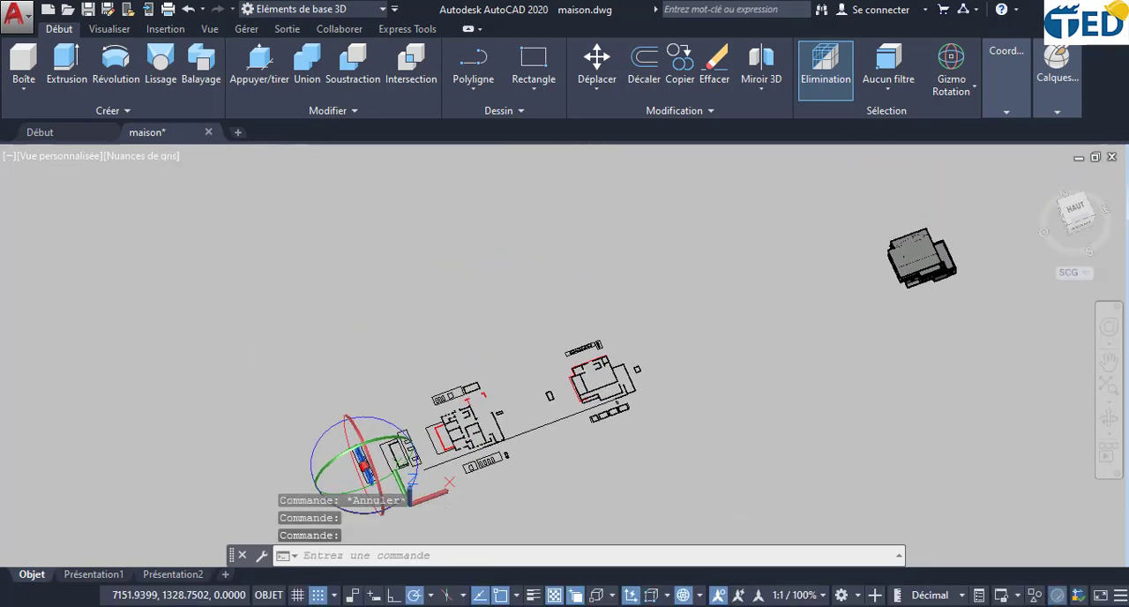
scroll(885, 259, up, 3)
scroll(884, 259, up, 3)
scroll(952, 344, down, 5)
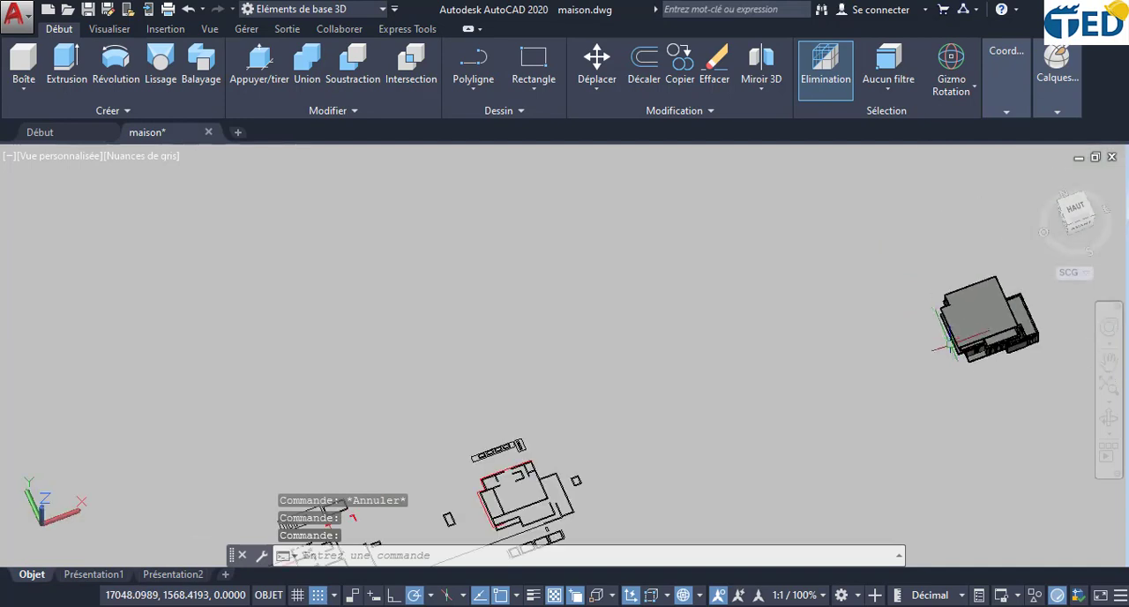
click(1109, 420)
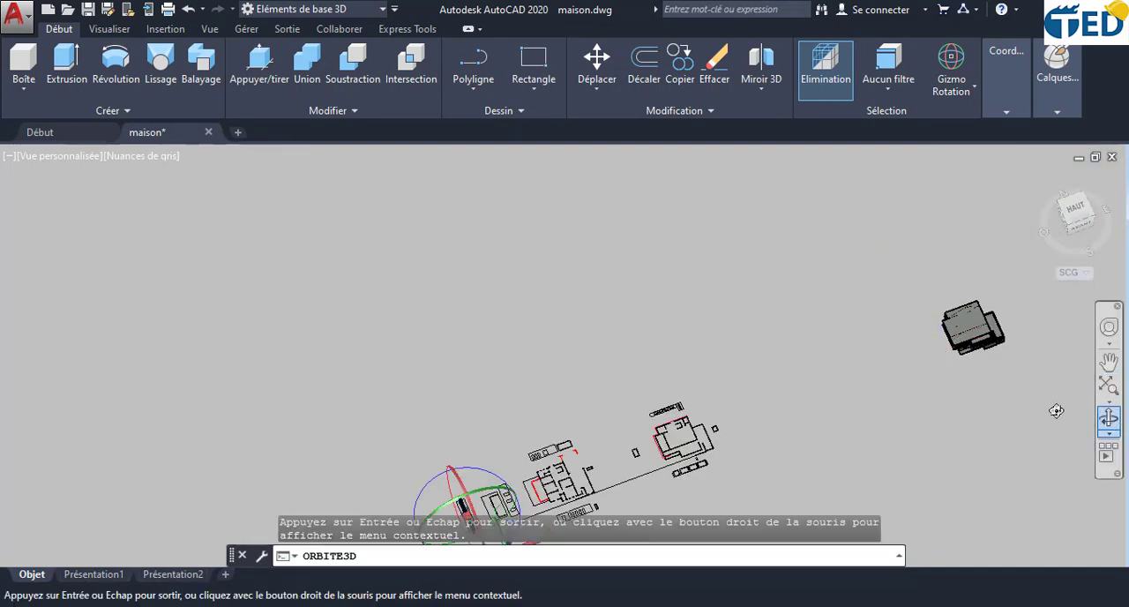
middle_drag(919, 396, 725, 307)
key(Escape)
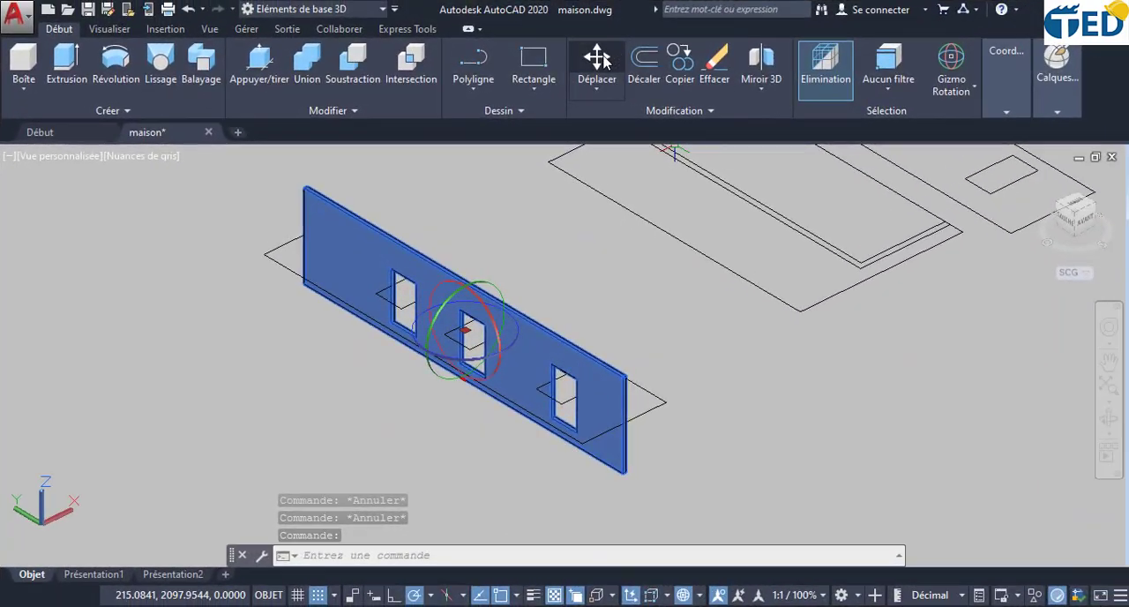
- Move the upright facade wall by its lower outer end corner onto the base corner of the 3D house beside the projecting floor slab
click(605, 60)
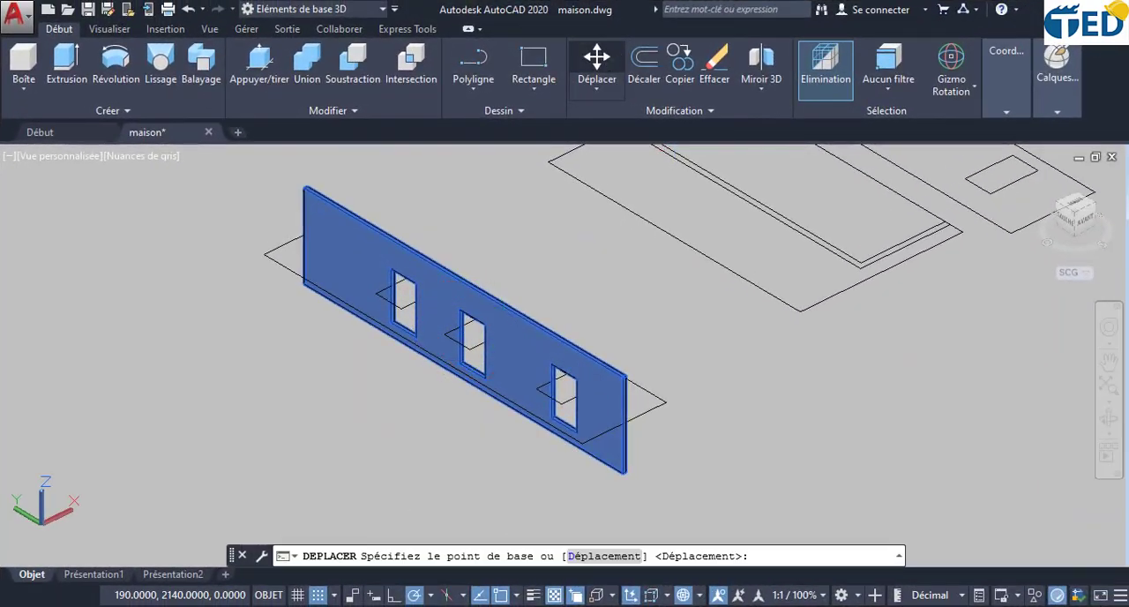
scroll(631, 516, up, 5)
scroll(626, 384, up, 2)
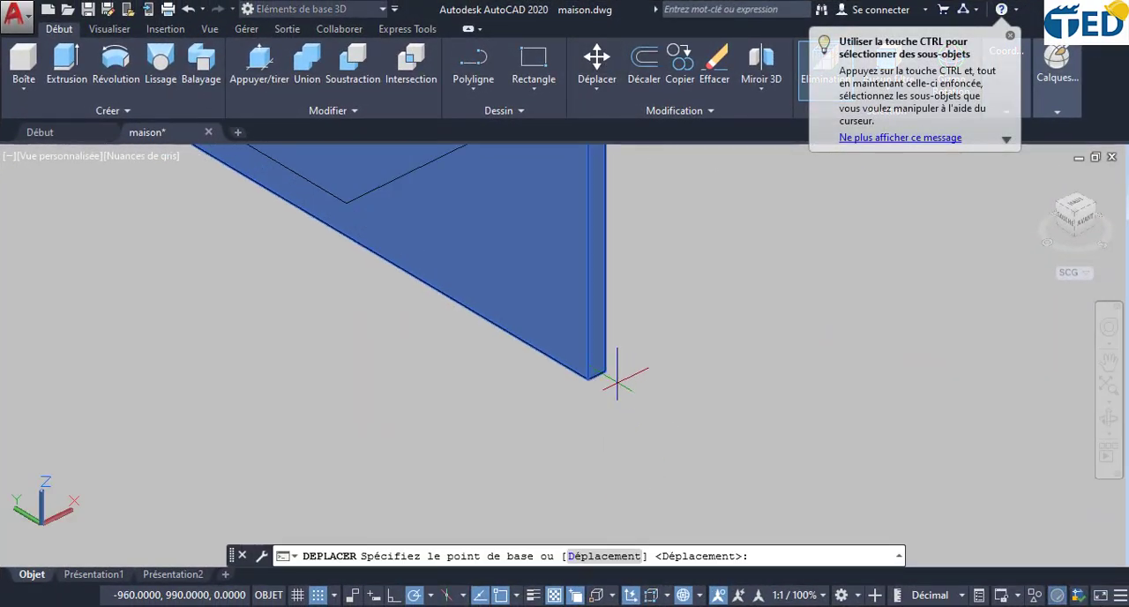
click(605, 371)
scroll(629, 362, down, 6)
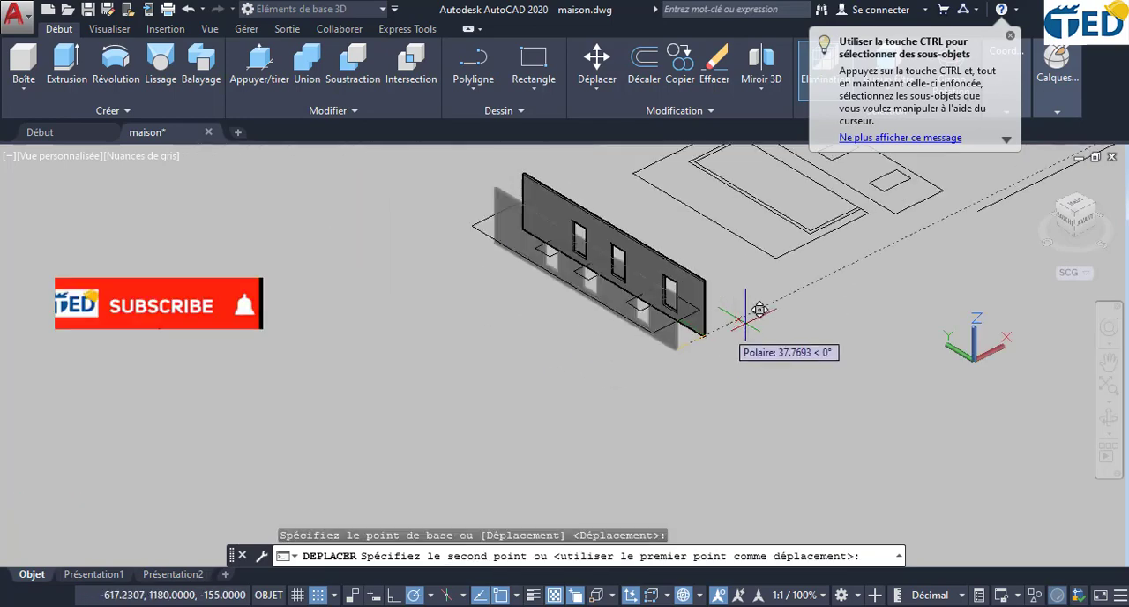
middle_drag(700, 363, 414, 497)
scroll(884, 307, down, 6)
middle_drag(884, 307, 405, 532)
scroll(885, 300, up, 6)
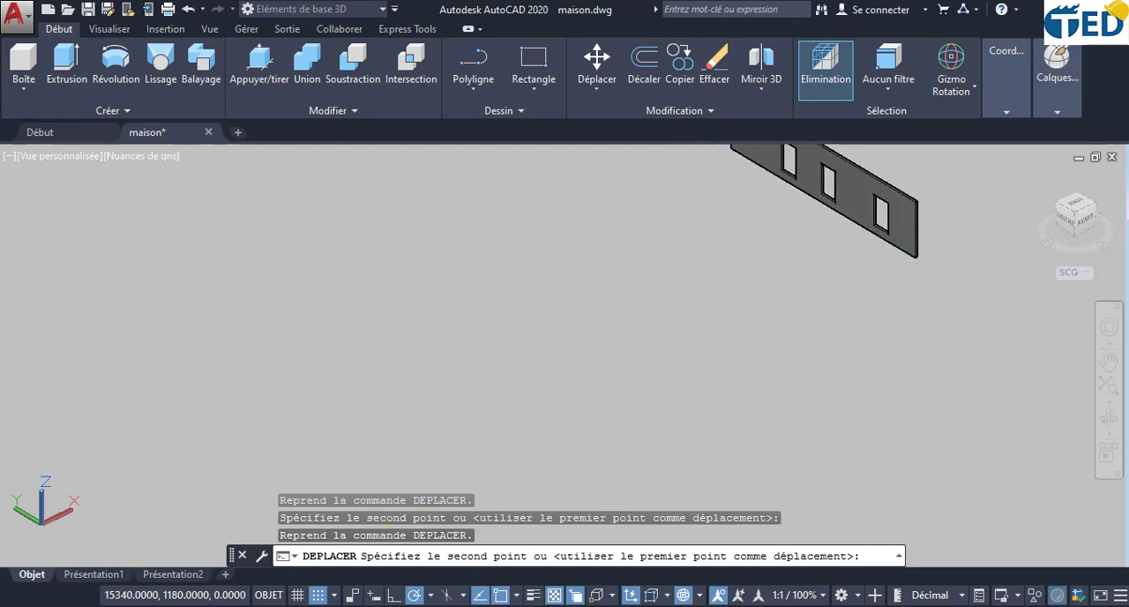
middle_drag(917, 259, 415, 463)
scroll(697, 286, up, 5)
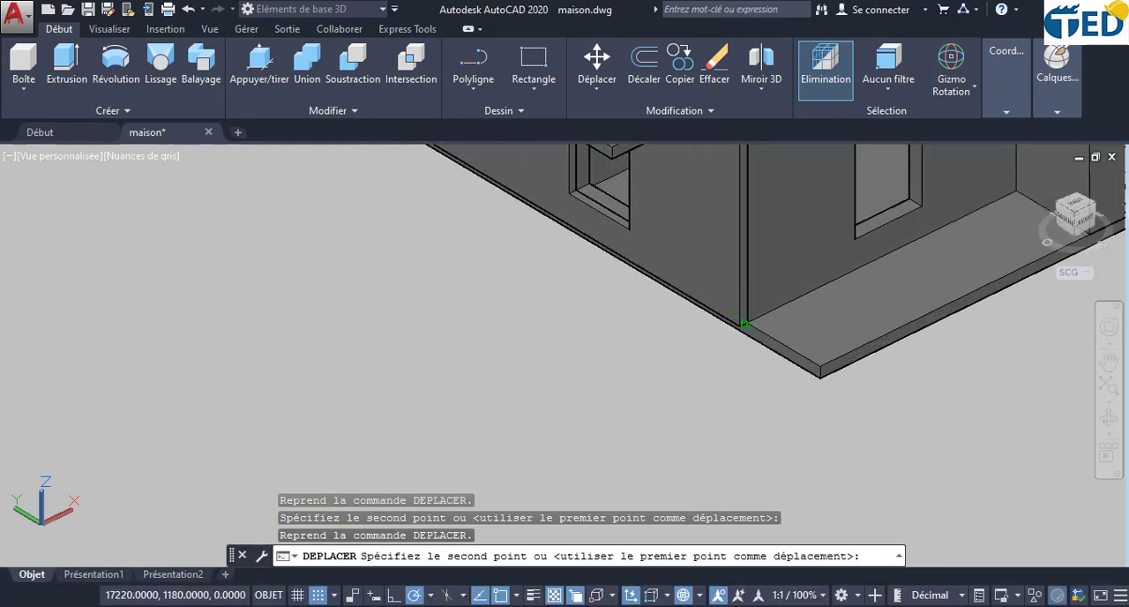
click(741, 321)
scroll(690, 338, down, 2)
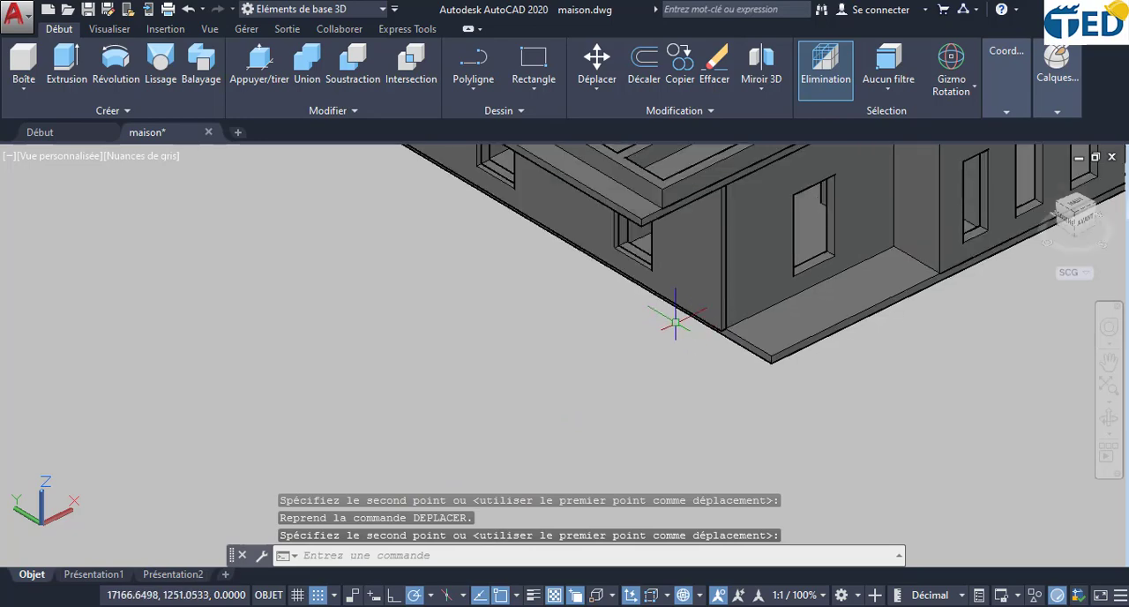
- Orbit around the house corner to inspect how the placed facade wall and its window openings fit the model
click(1104, 422)
drag(605, 370, 693, 244)
scroll(692, 244, up, 10)
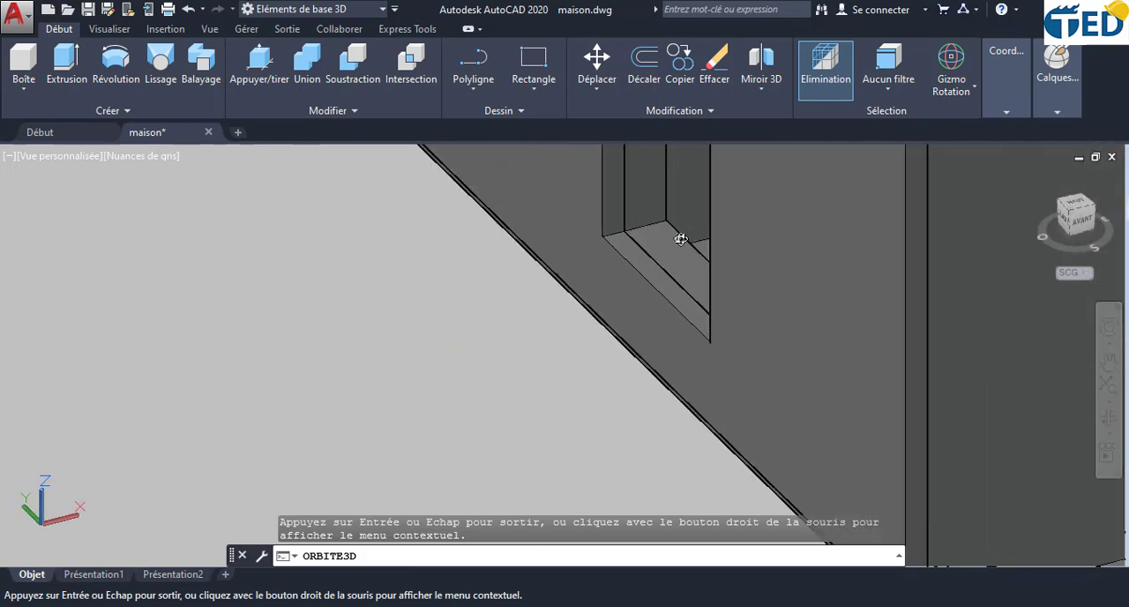
scroll(662, 244, down, 8)
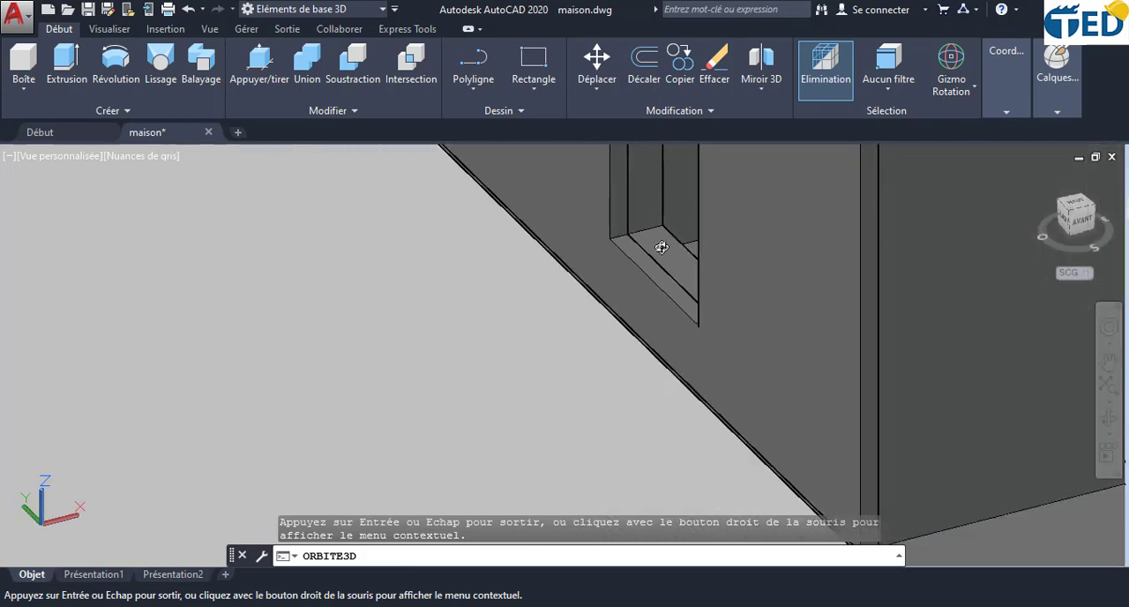
drag(614, 364, 626, 337)
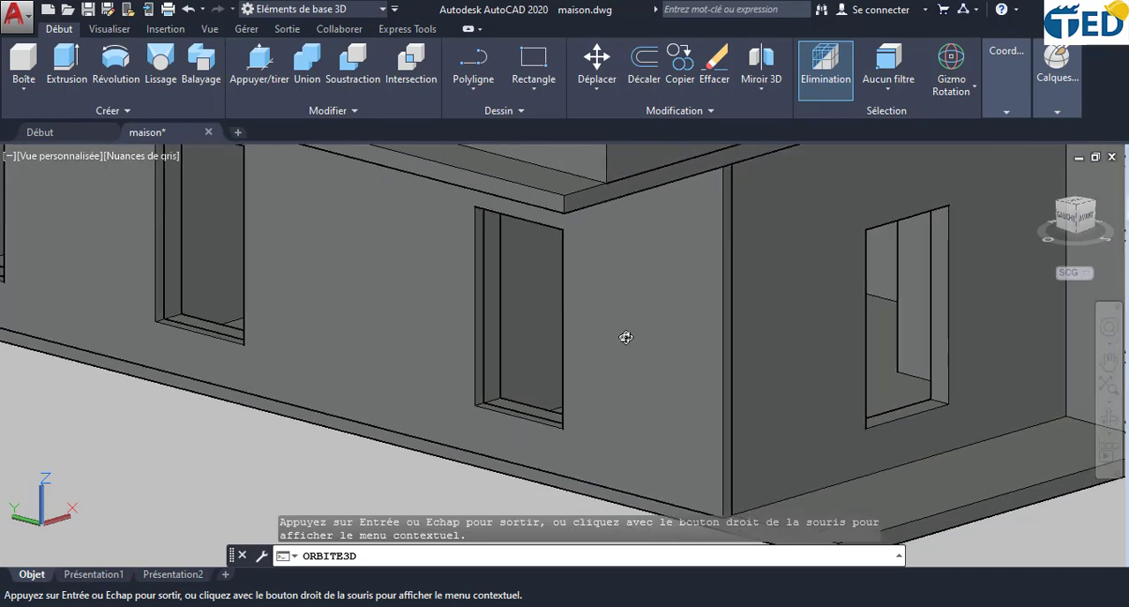
drag(250, 364, 573, 352)
drag(411, 361, 527, 334)
- Locate the flat 2D facade outline with three window rectangles, away from the 3D house, and view it closely
scroll(528, 336, down, 1)
middle_drag(402, 396, 695, 282)
scroll(474, 371, down, 3)
scroll(371, 436, down, 1)
middle_drag(362, 443, 580, 264)
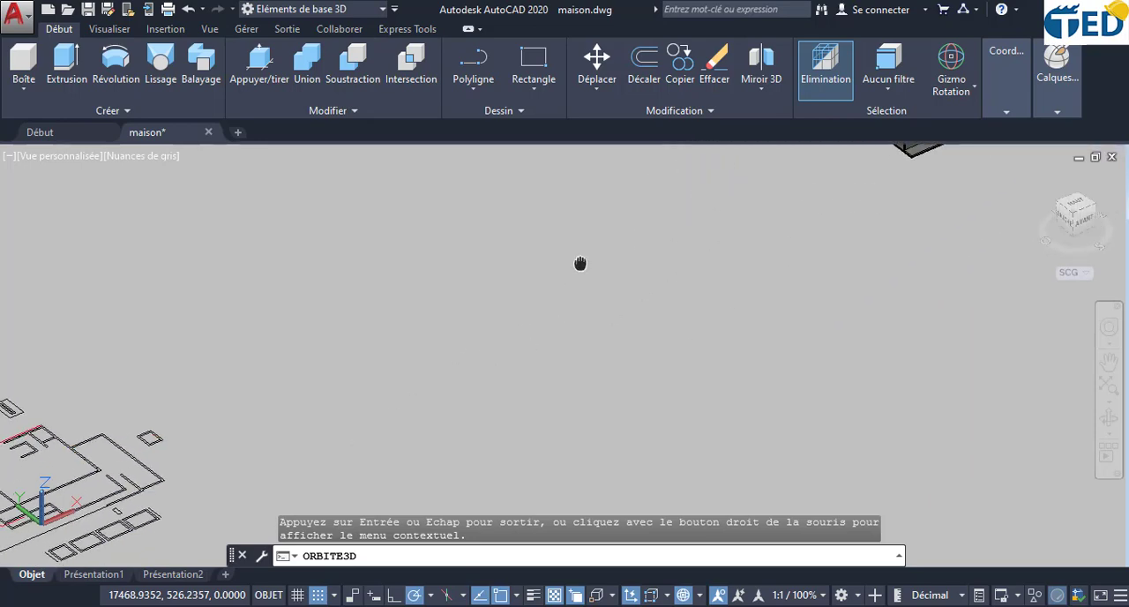
scroll(441, 319, down, 1)
mouse_move(90, 465)
middle_down()
mouse_move(370, 352)
mouse_move(560, 297)
middle_up()
middle_drag(4, 484, 297, 345)
scroll(288, 388, up, 1)
scroll(288, 389, up, 6)
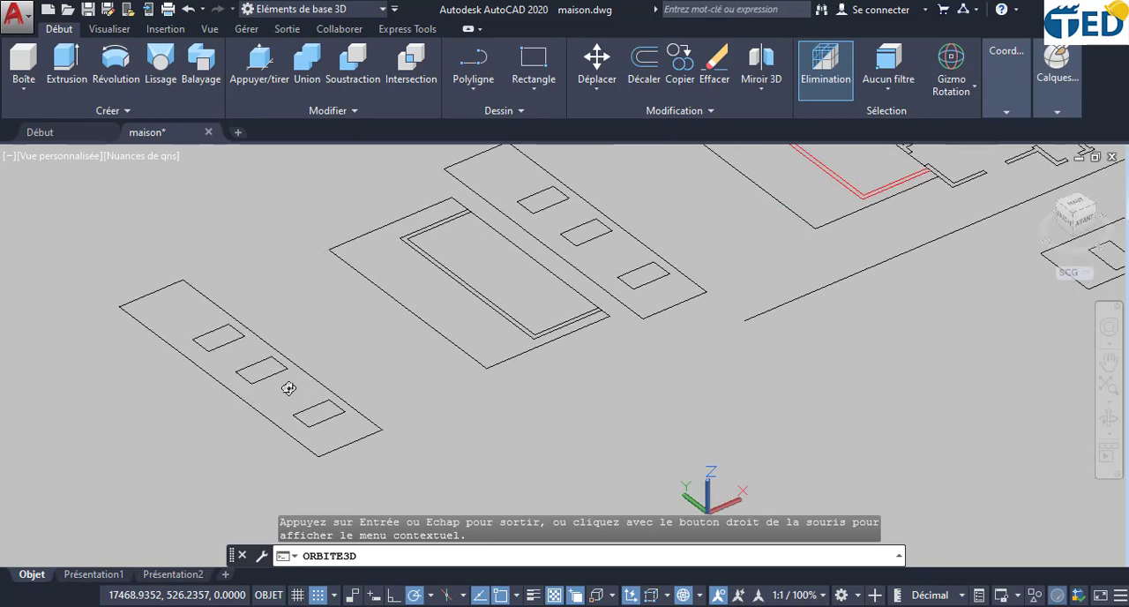
key(Escape)
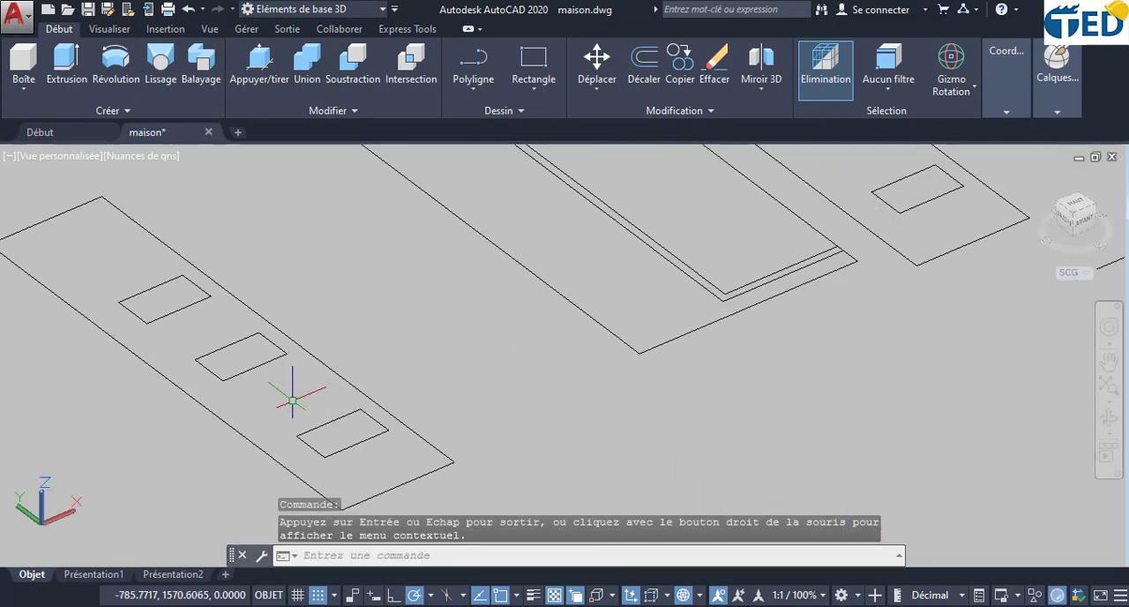
- Measure the short side of the window rectangle nearest the facade outline's front end
click(323, 424)
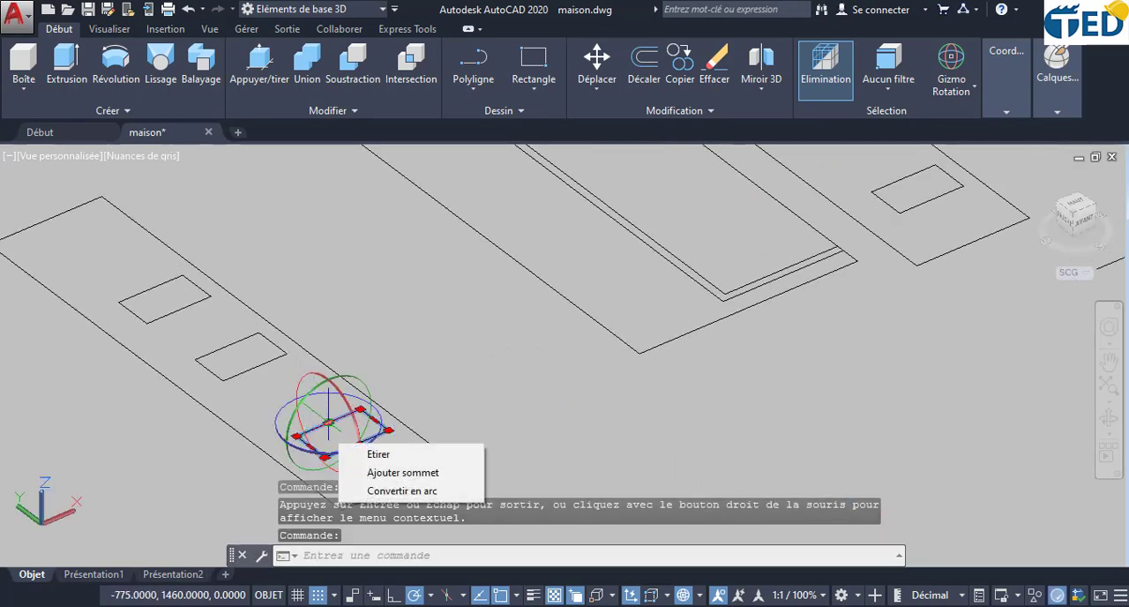
key(Escape)
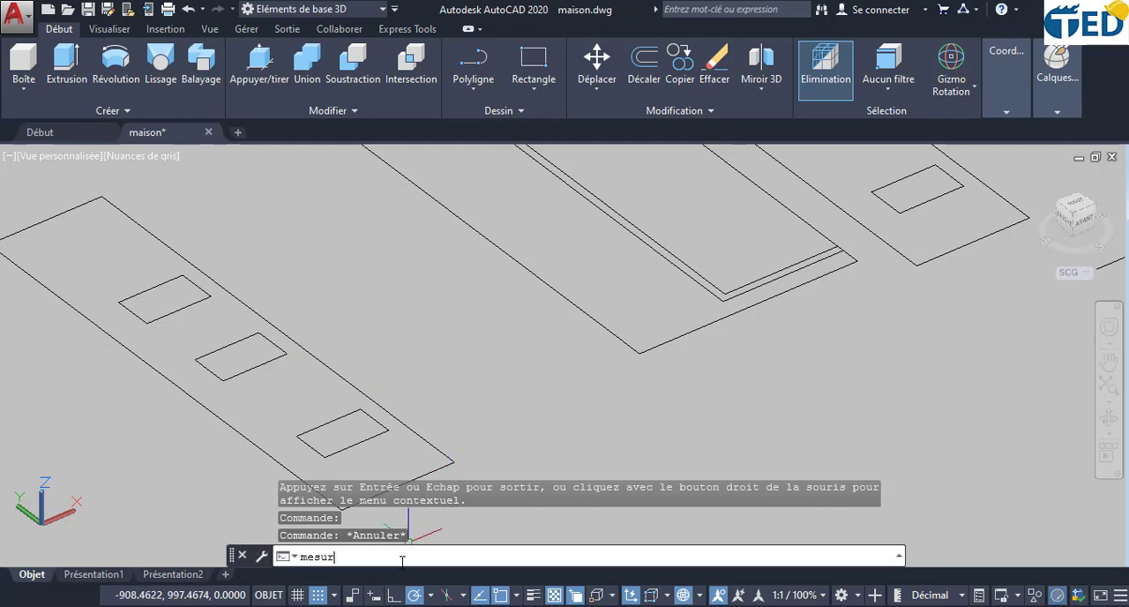
click(371, 536)
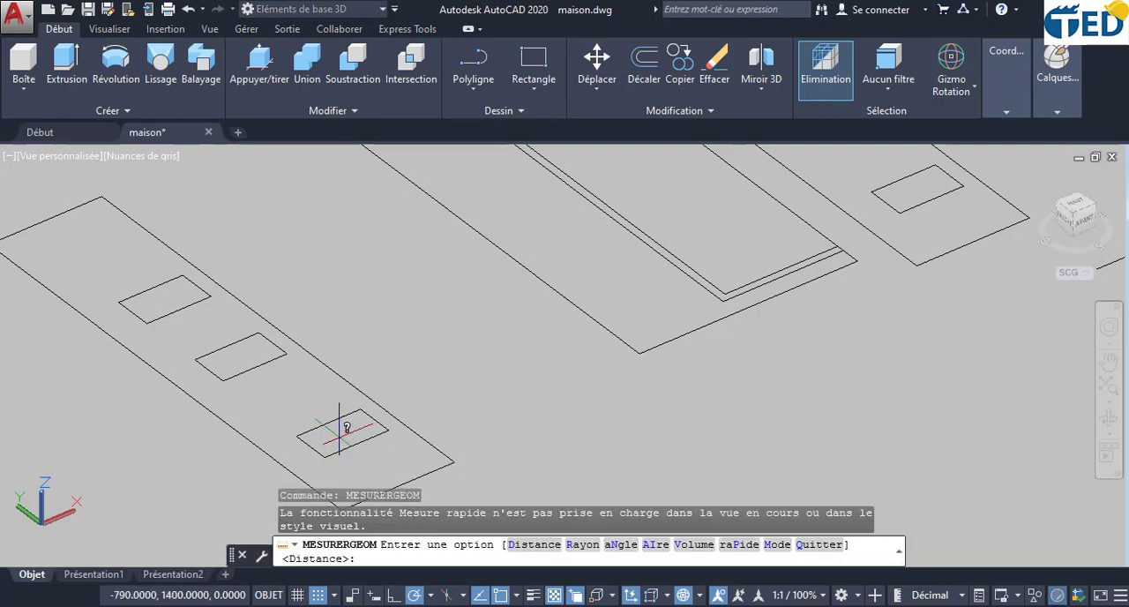
key(Return)
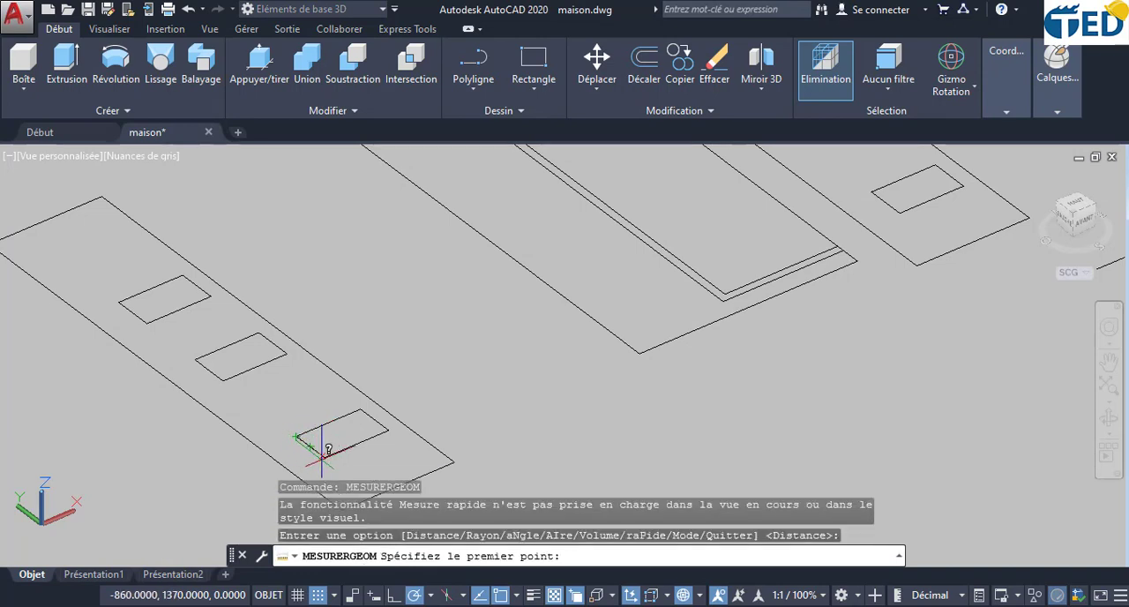
click(322, 451)
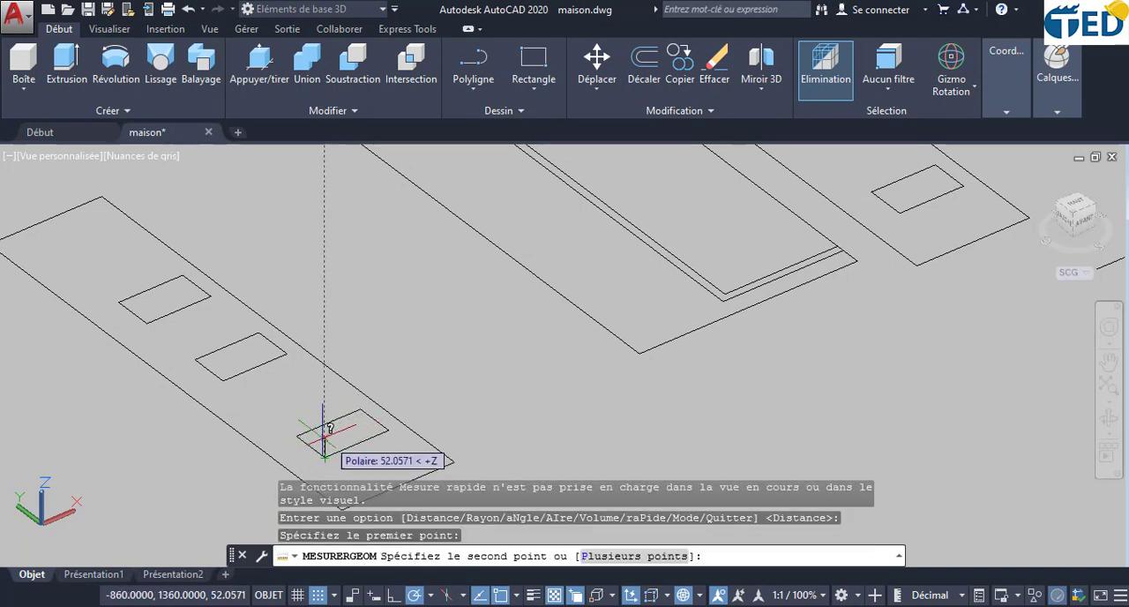
click(300, 429)
key(Escape)
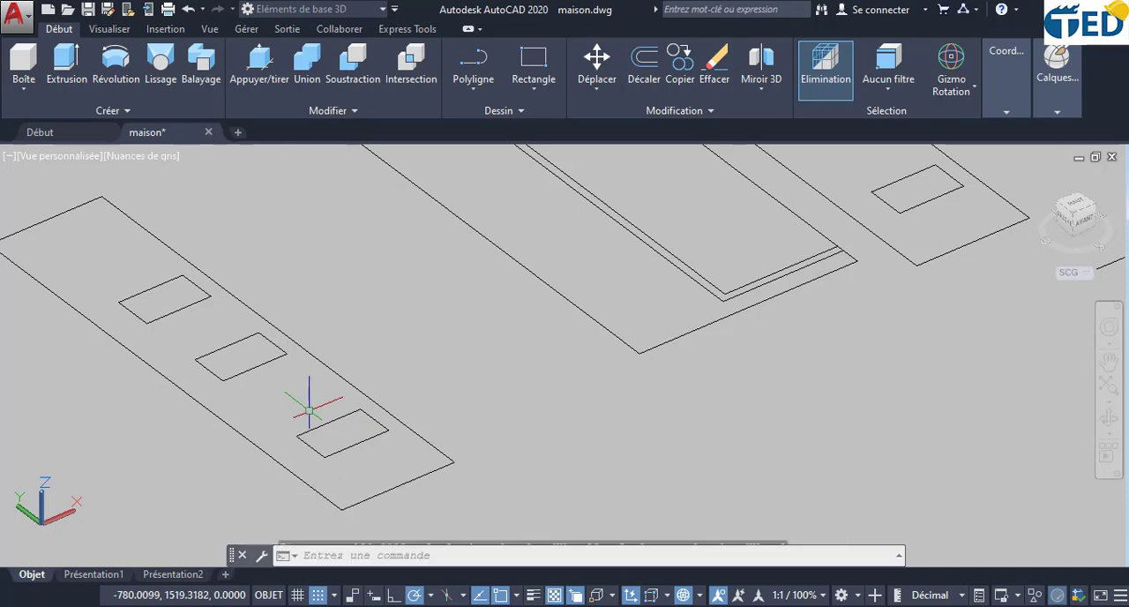
- Undo the last offset, and offset the window rectangle nearest the facade's front end inward by 20
key(ctrl+z)
scroll(421, 356, up, 5)
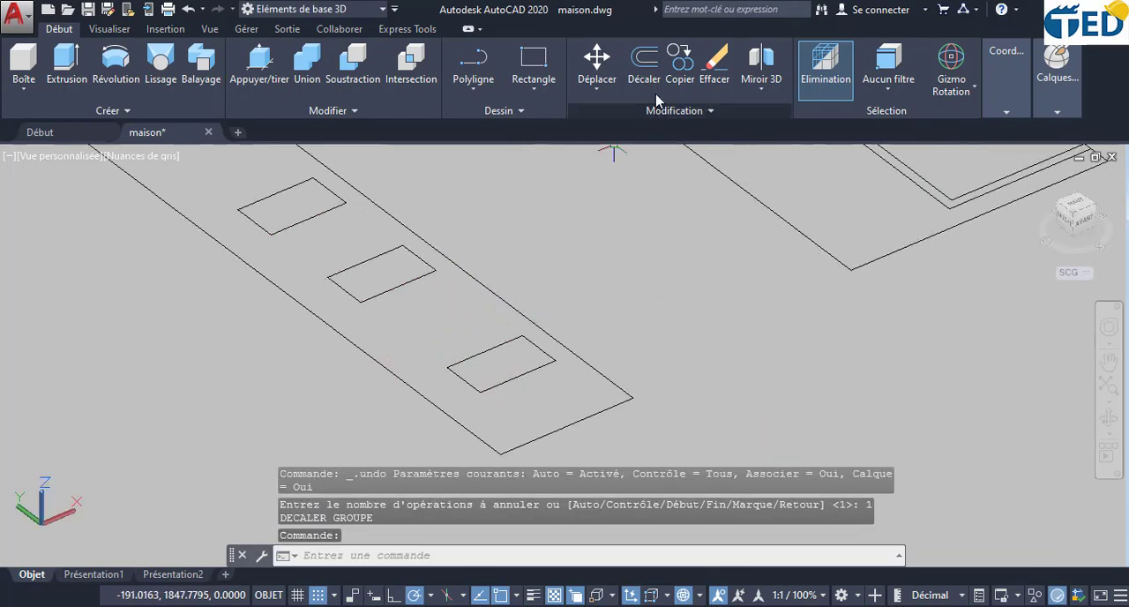
click(653, 60)
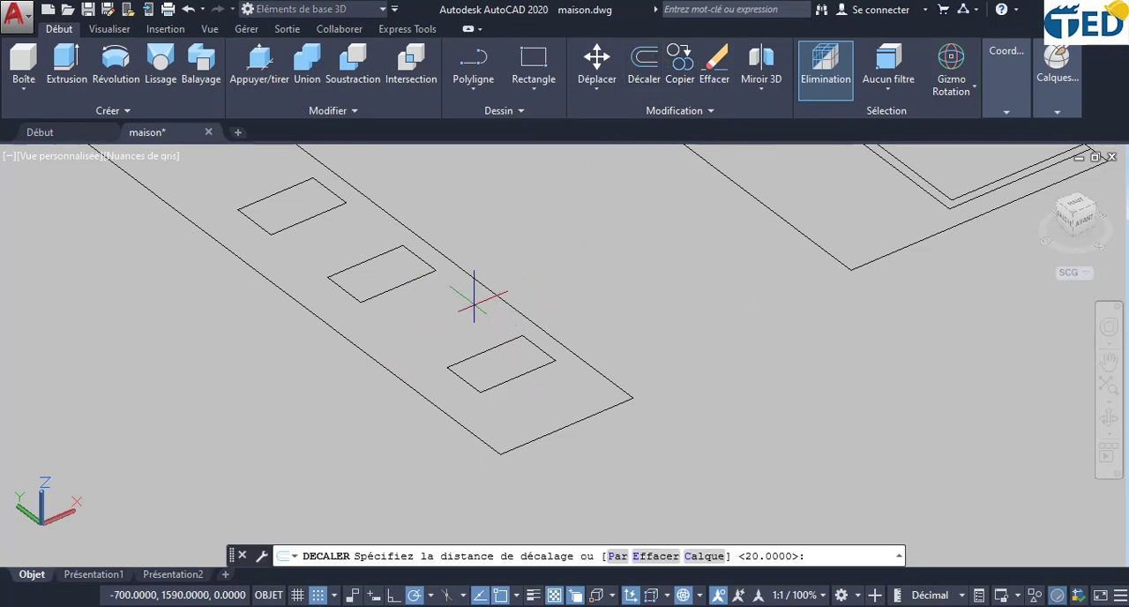
key(Return)
scroll(473, 342, up, 2)
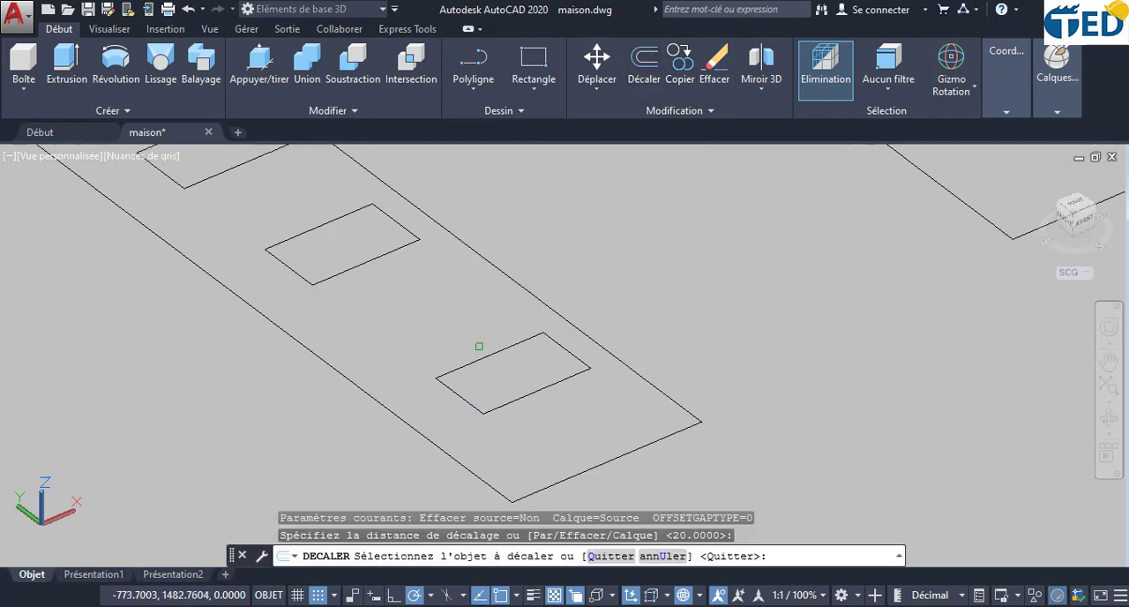
click(487, 355)
scroll(506, 357, up, 4)
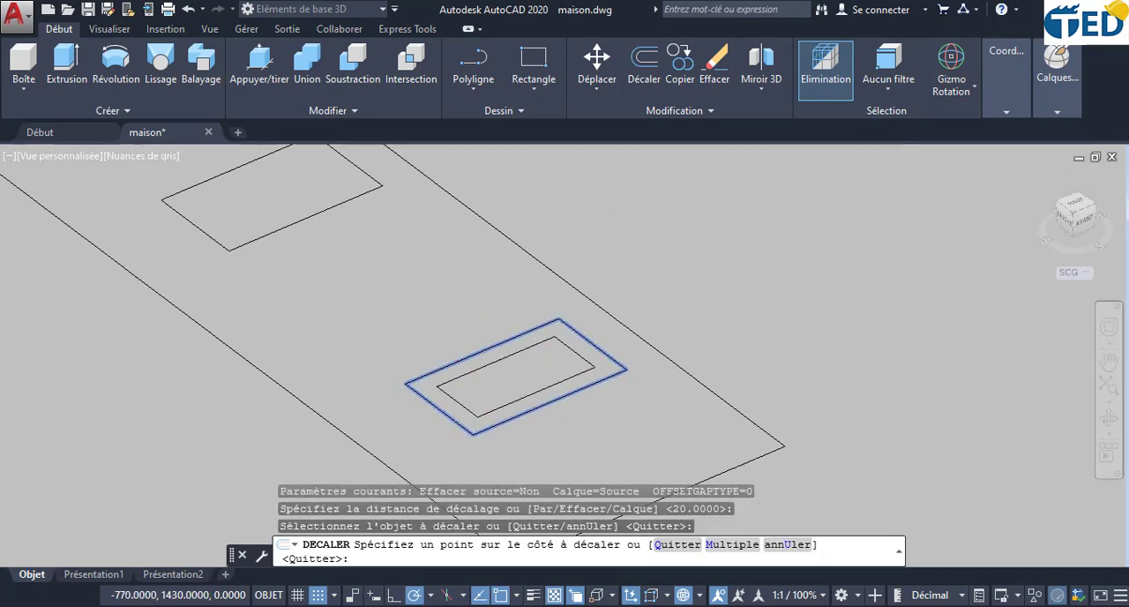
click(501, 370)
- Offset the facade's middle and far window rectangles inward by the same distance of 20
scroll(402, 251, down, 3)
mouse_move(400, 251)
middle_down()
mouse_move(467, 355)
mouse_move(565, 432)
middle_up()
click(397, 297)
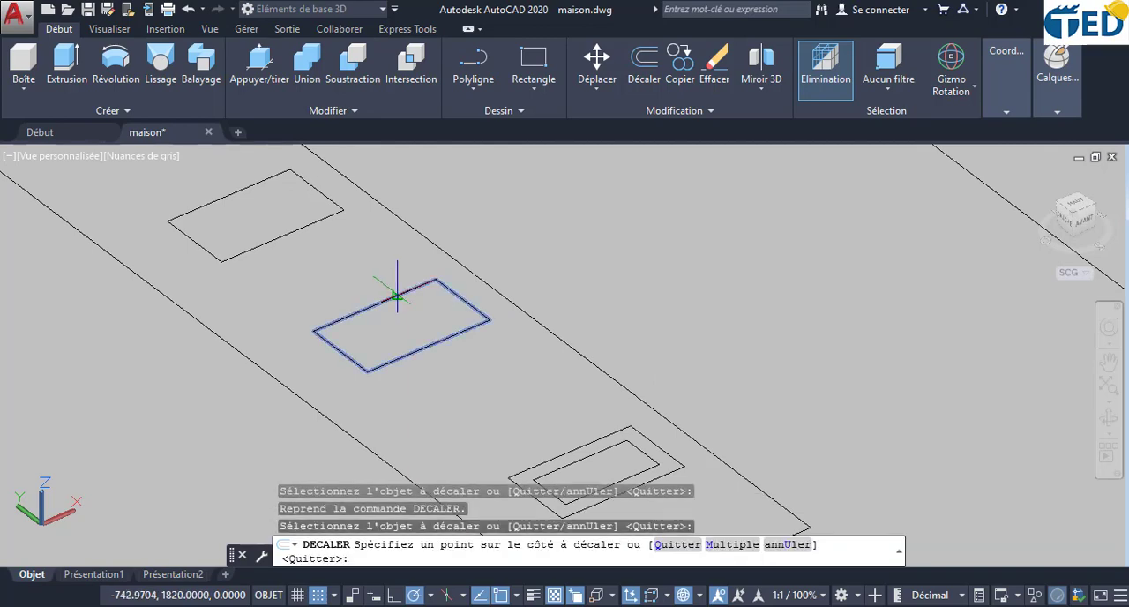
click(404, 312)
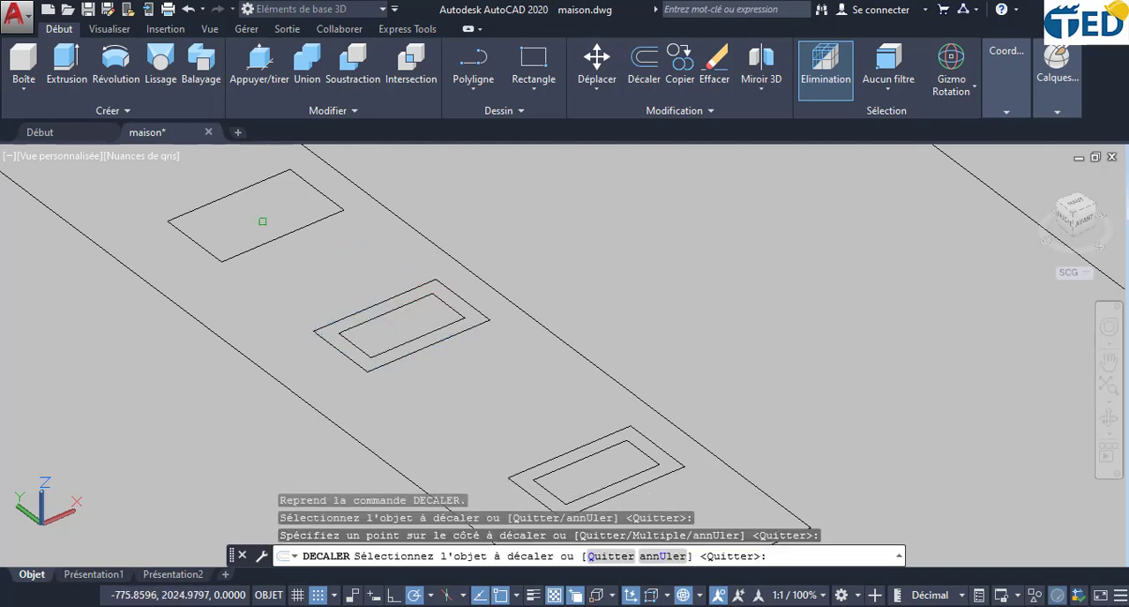
middle_drag(262, 221, 281, 248)
click(276, 238)
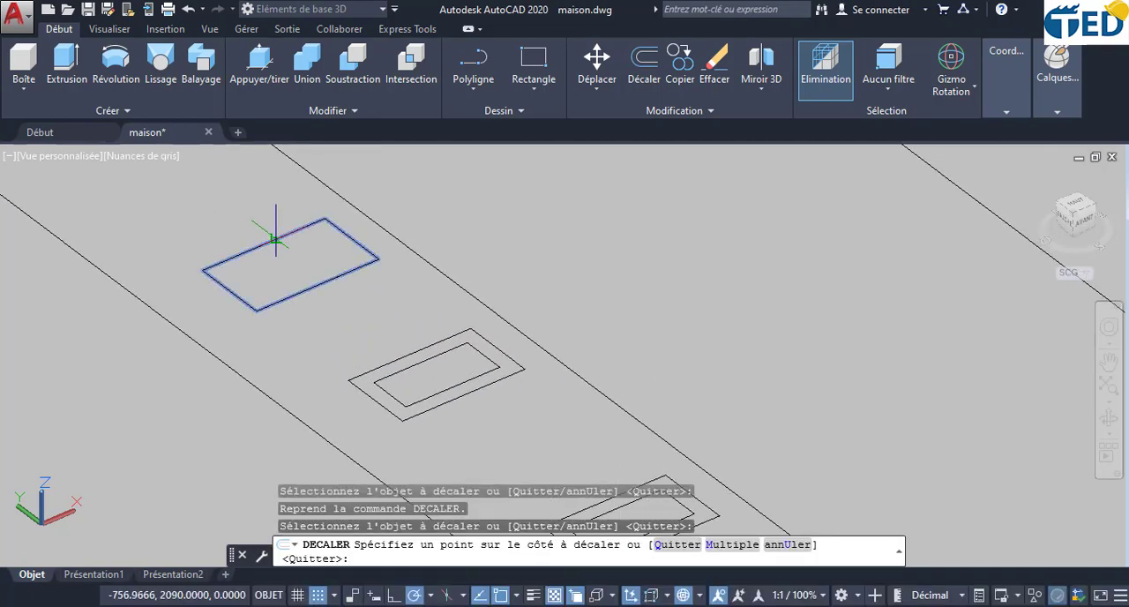
click(280, 243)
key(Escape)
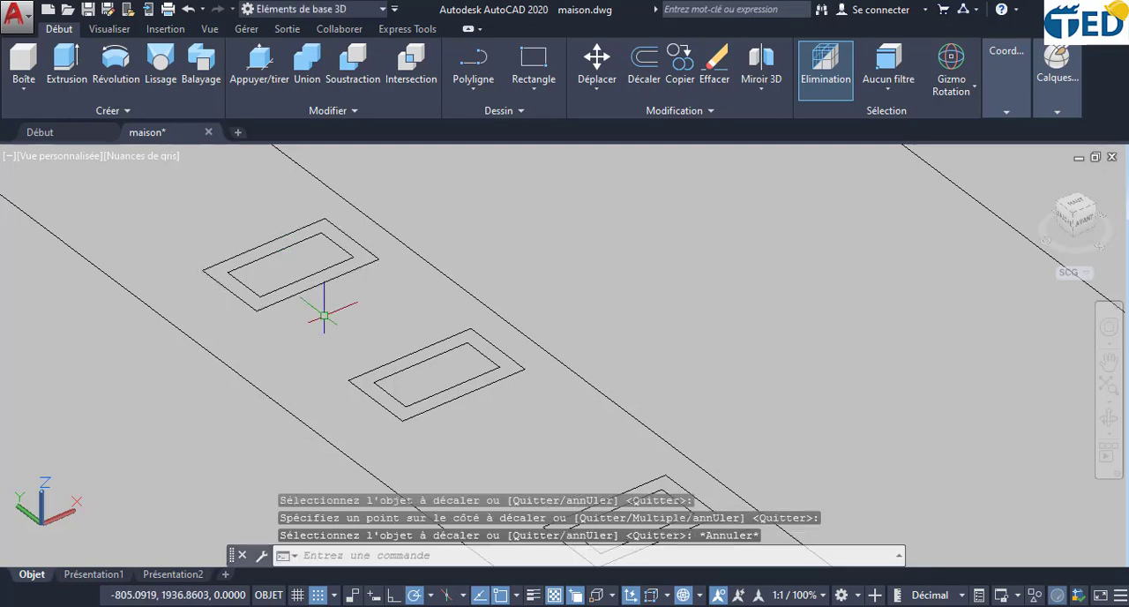
- Presspull the band between the far window's two rectangles to a height of 15 to form a frame
scroll(323, 314, down, 2)
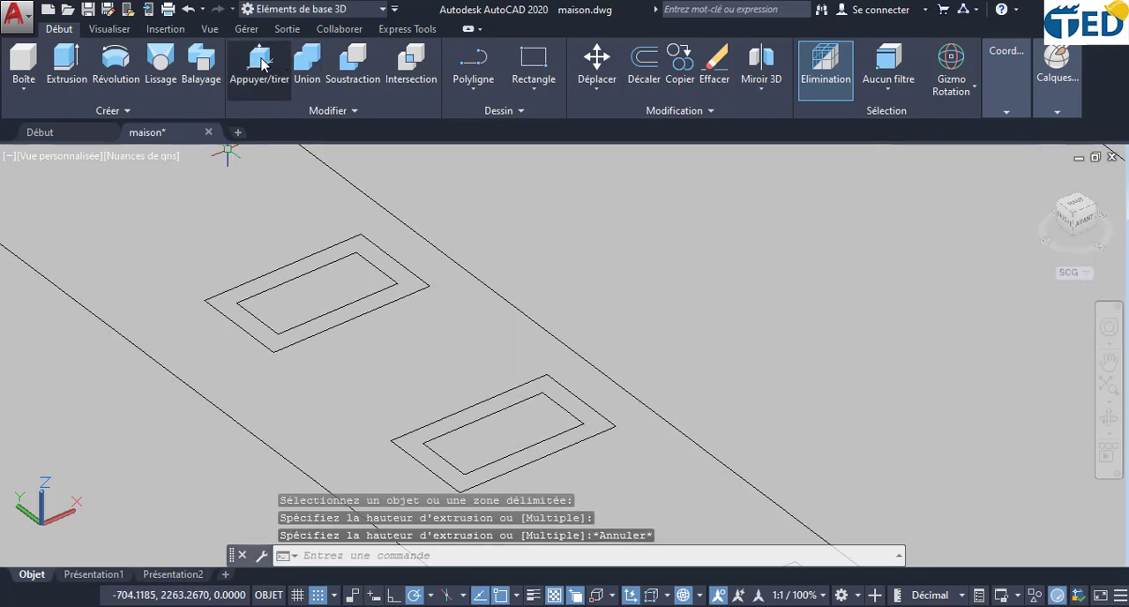
click(261, 62)
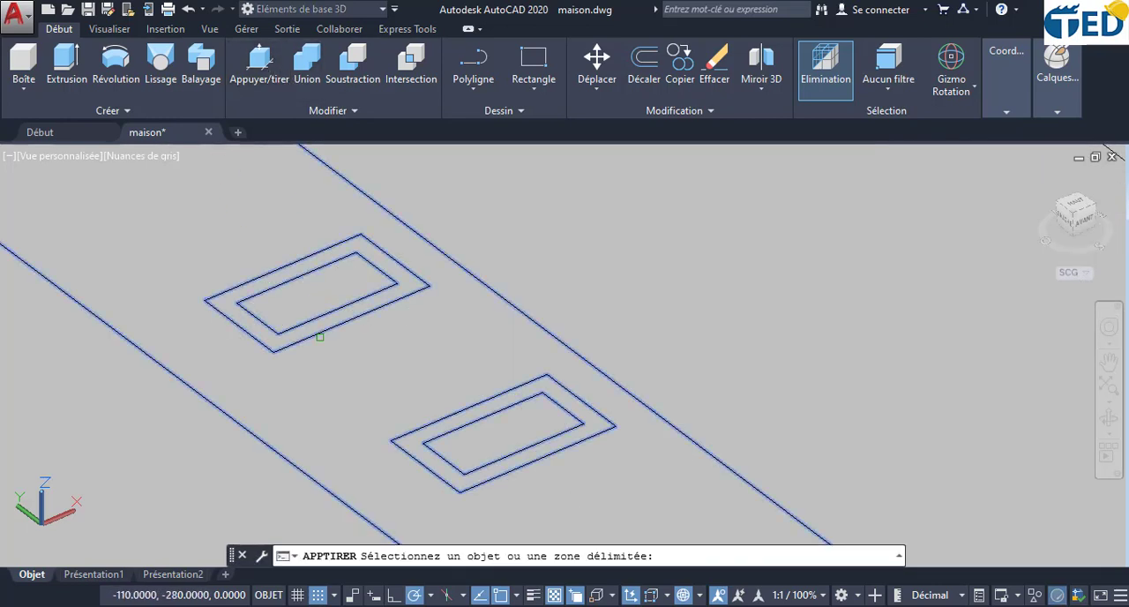
click(300, 331)
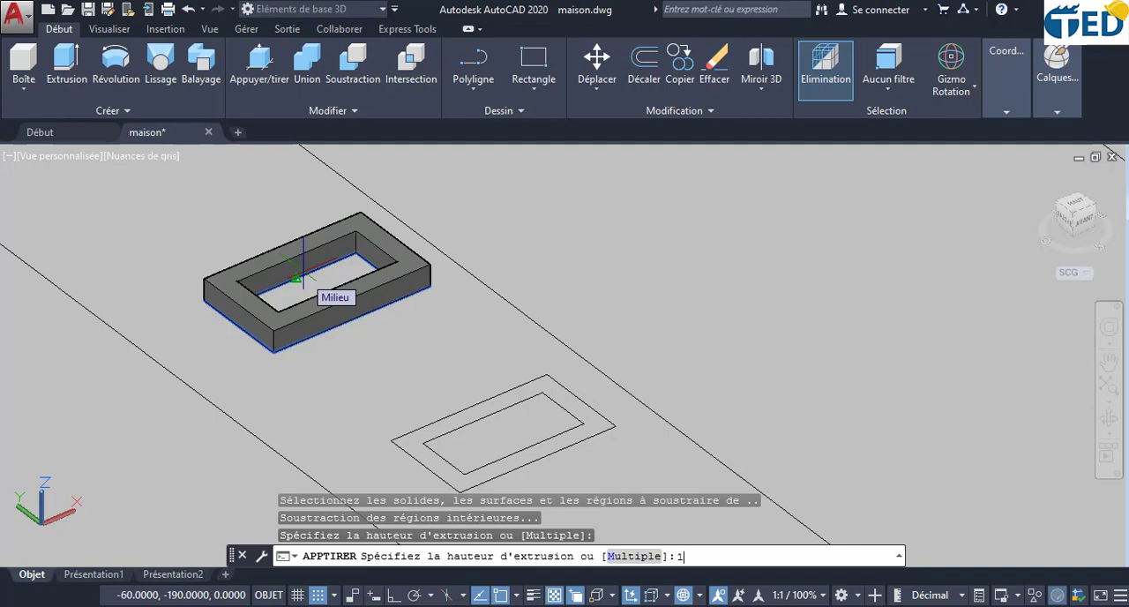
key(Return)
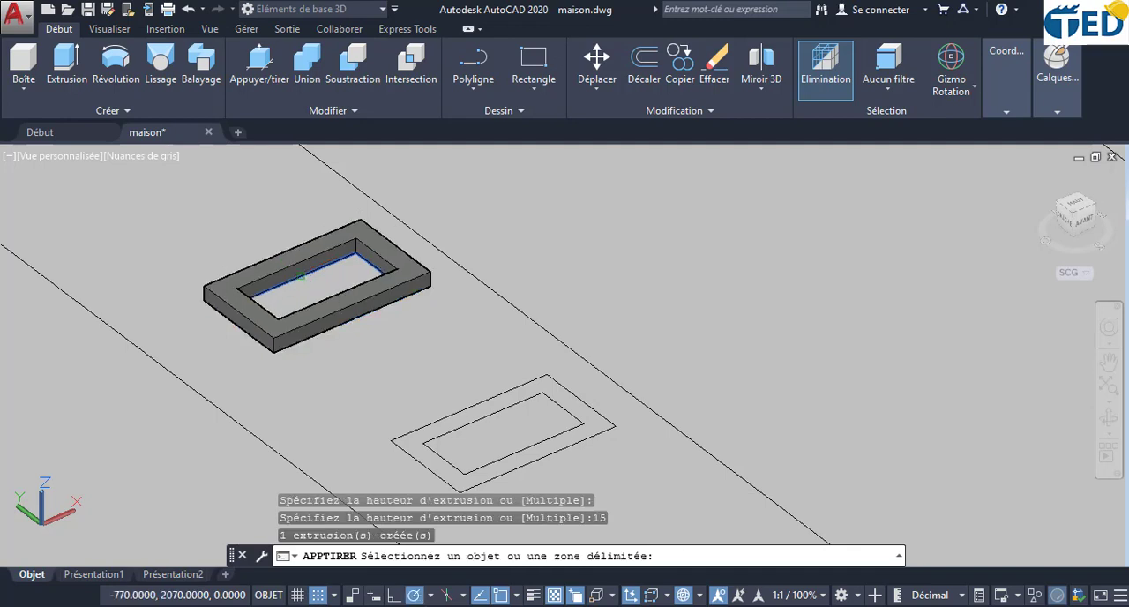
- Presspull the frame bands of the middle and front window rectangles together to a height of 15, using the Multiple option
click(425, 434)
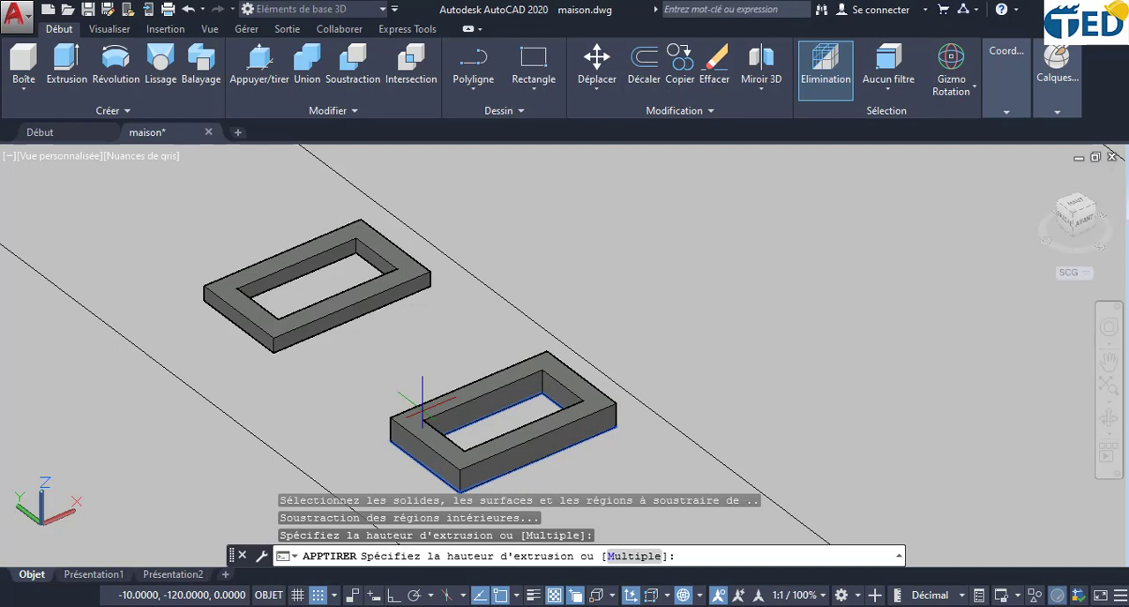
key(Return)
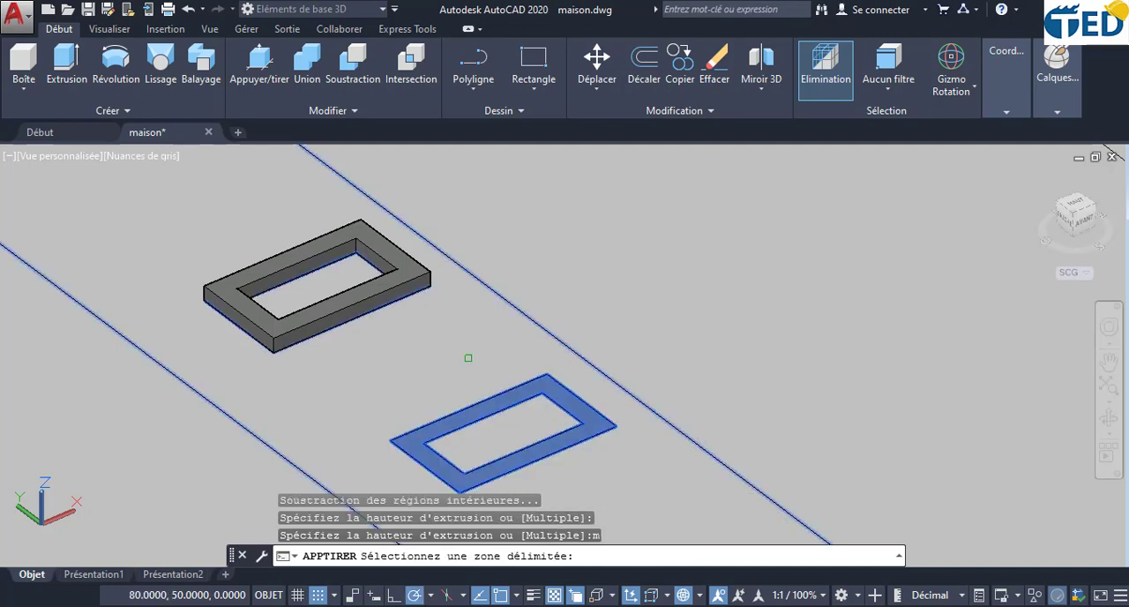
middle_drag(557, 448, 506, 323)
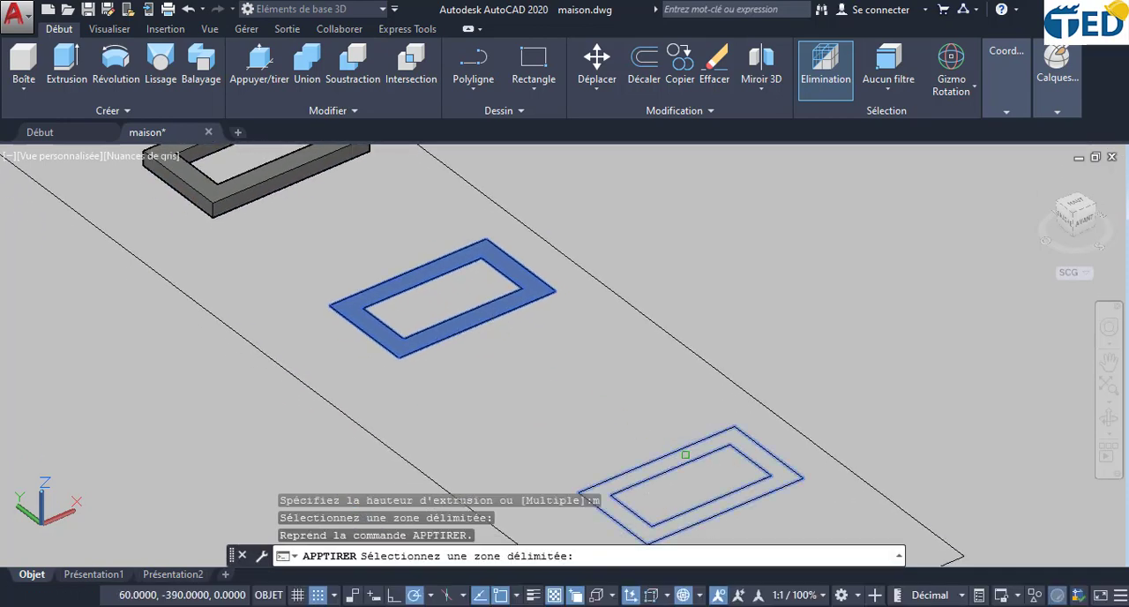
click(685, 455)
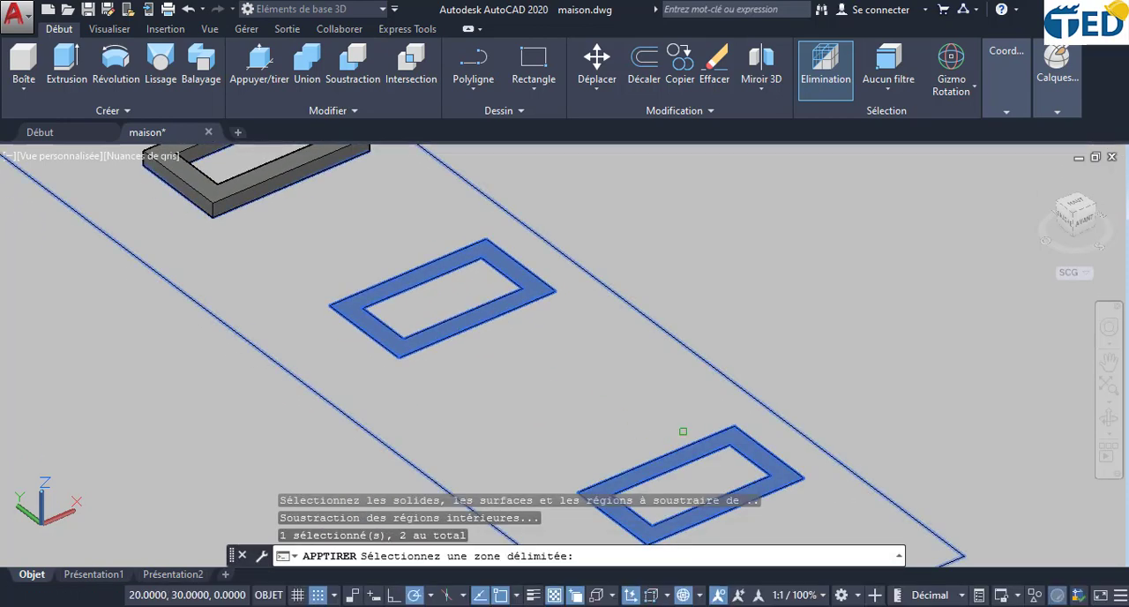
key(Return)
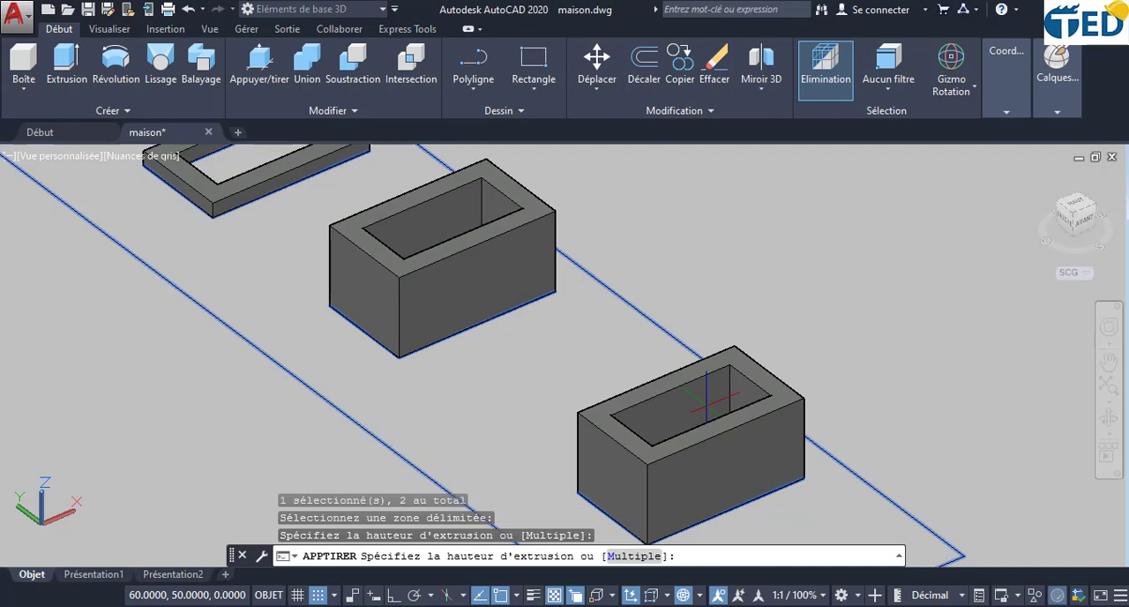
text(15)
key(Return)
- Rotate all three window frame solids together about the facade's long axis with the rotation gizmo until they stand vertically
scroll(699, 403, down, 4)
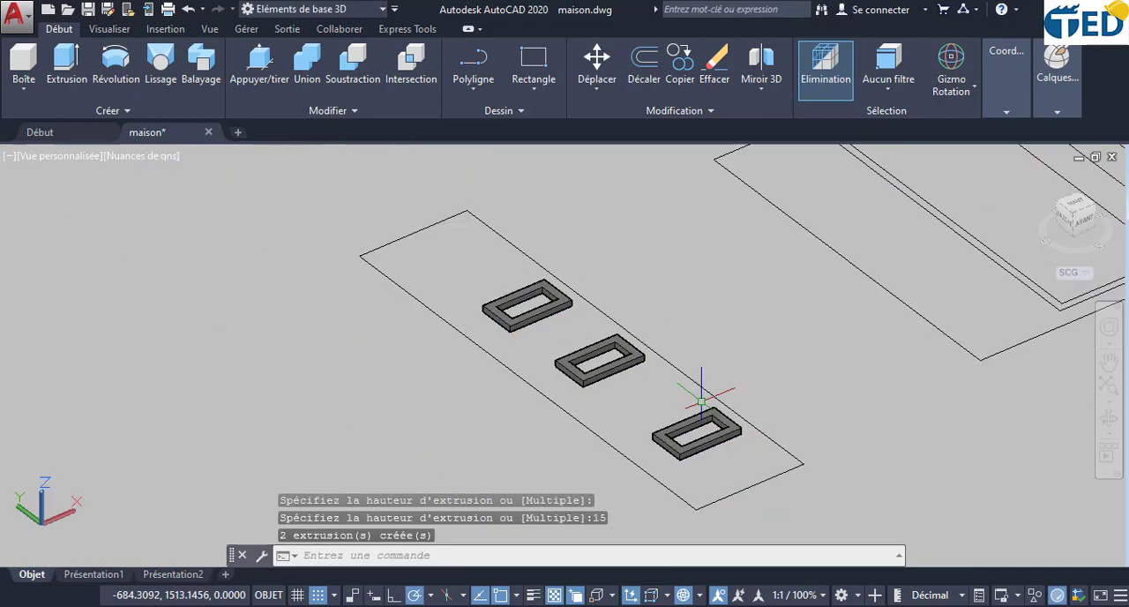
scroll(691, 434, up, 2)
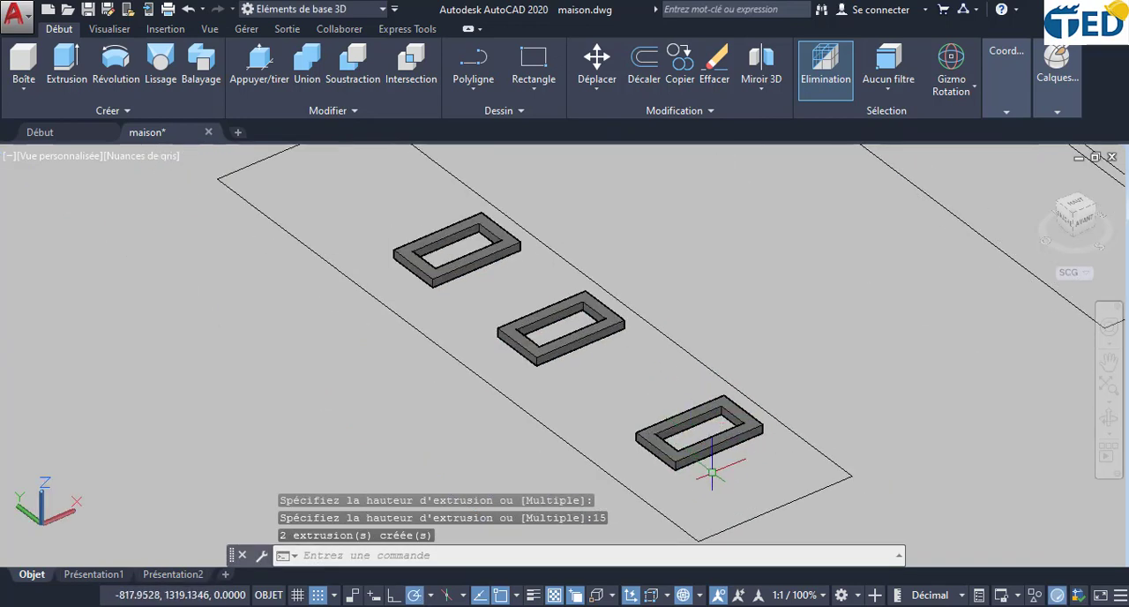
click(696, 447)
click(536, 377)
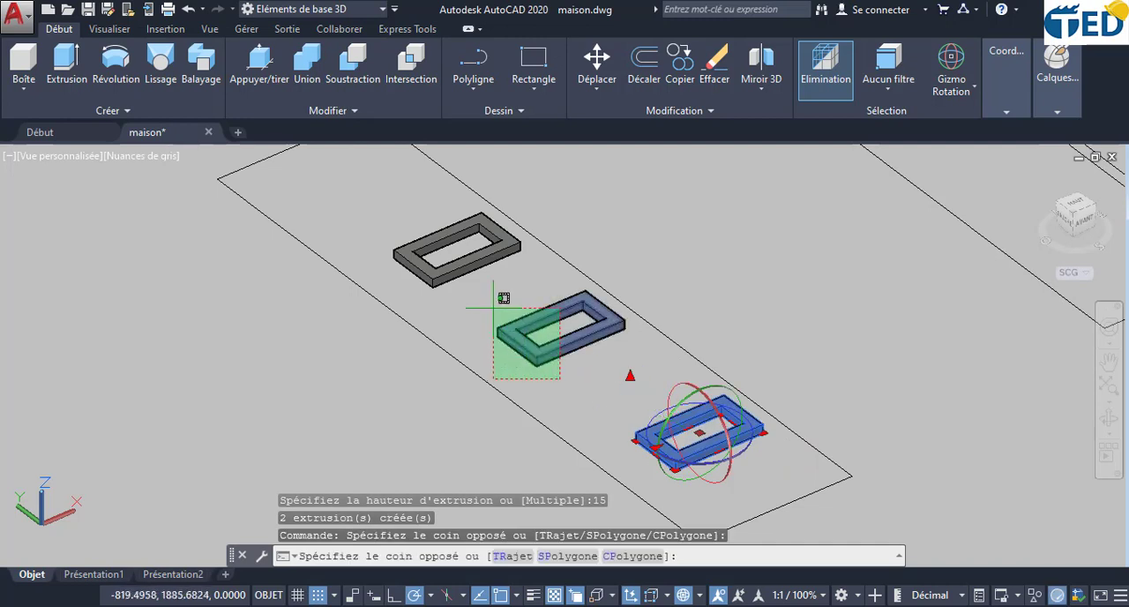
click(492, 299)
click(483, 269)
click(422, 232)
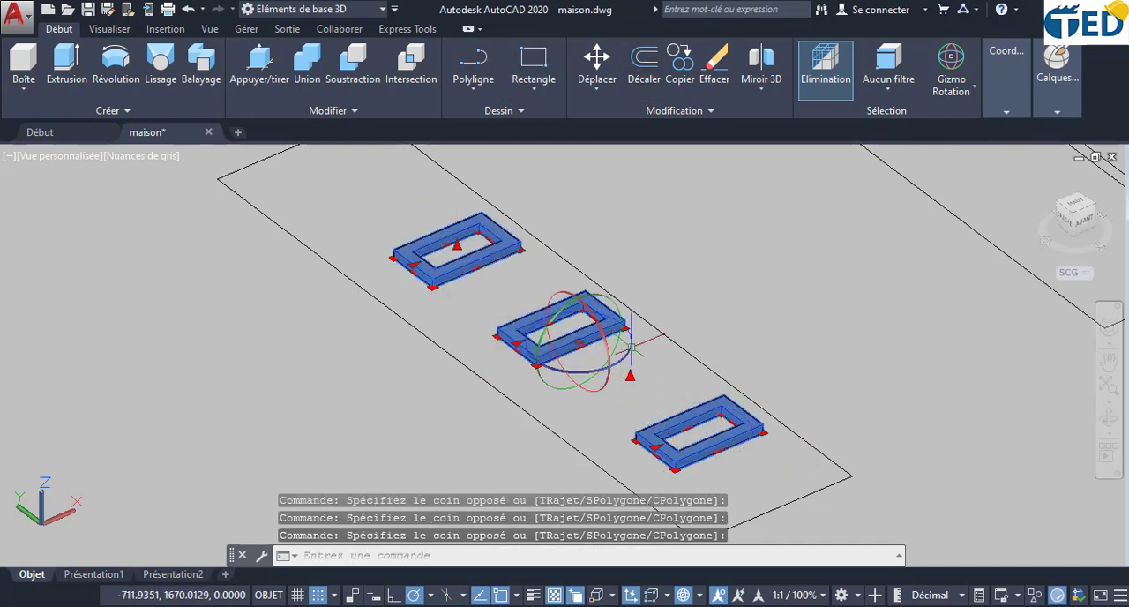
click(561, 337)
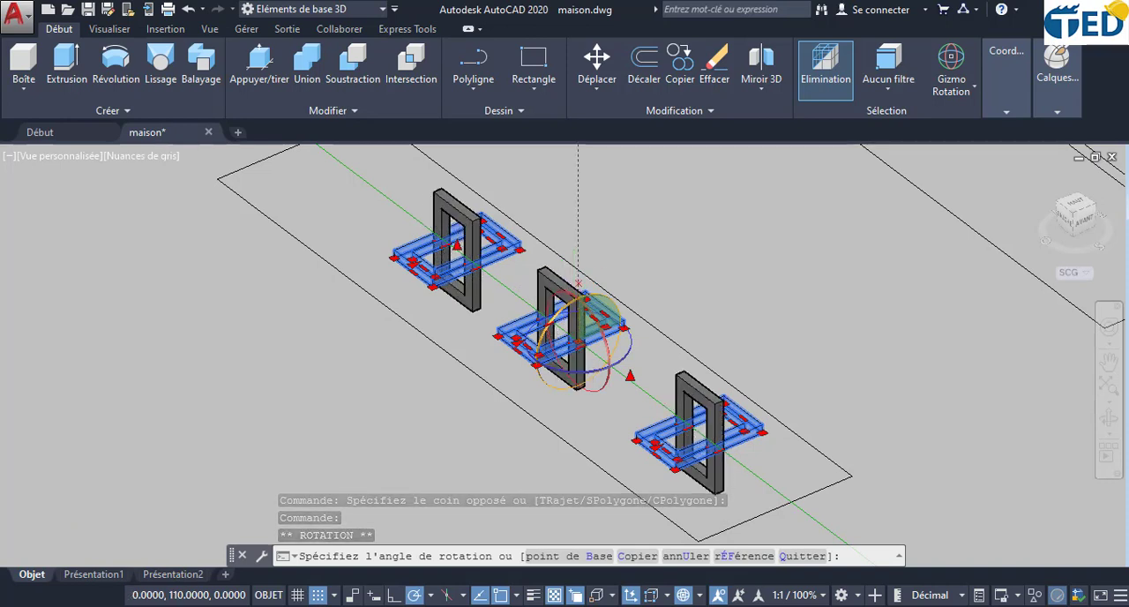
click(578, 284)
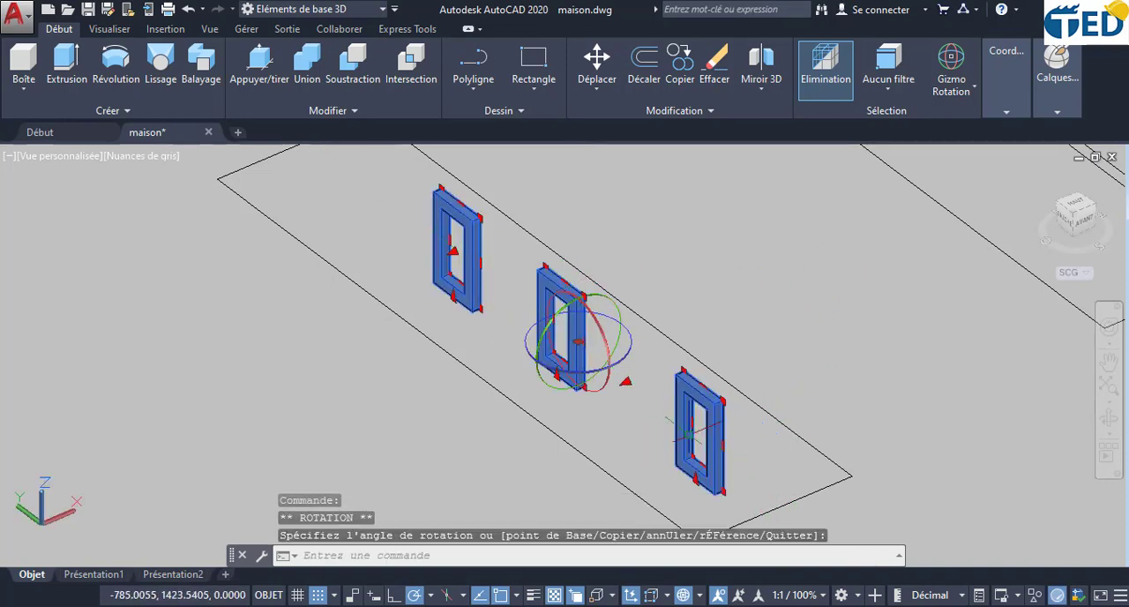
- Move the three window frames by the front frame's lower outer corner onto the lower corner of the matching window opening in the house's side wall
click(601, 76)
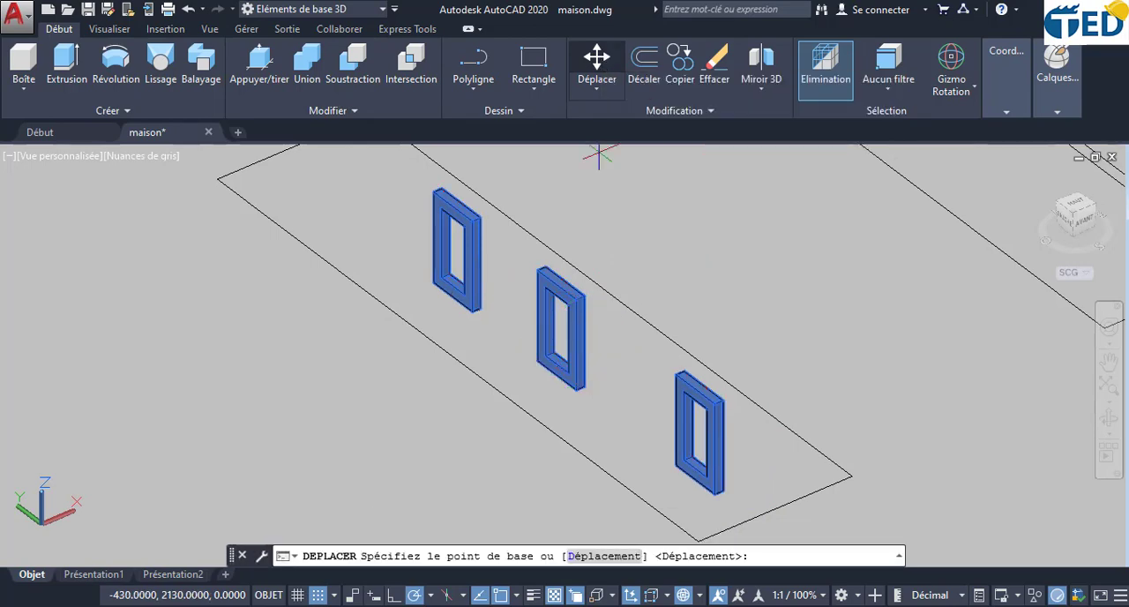
scroll(722, 501, up, 4)
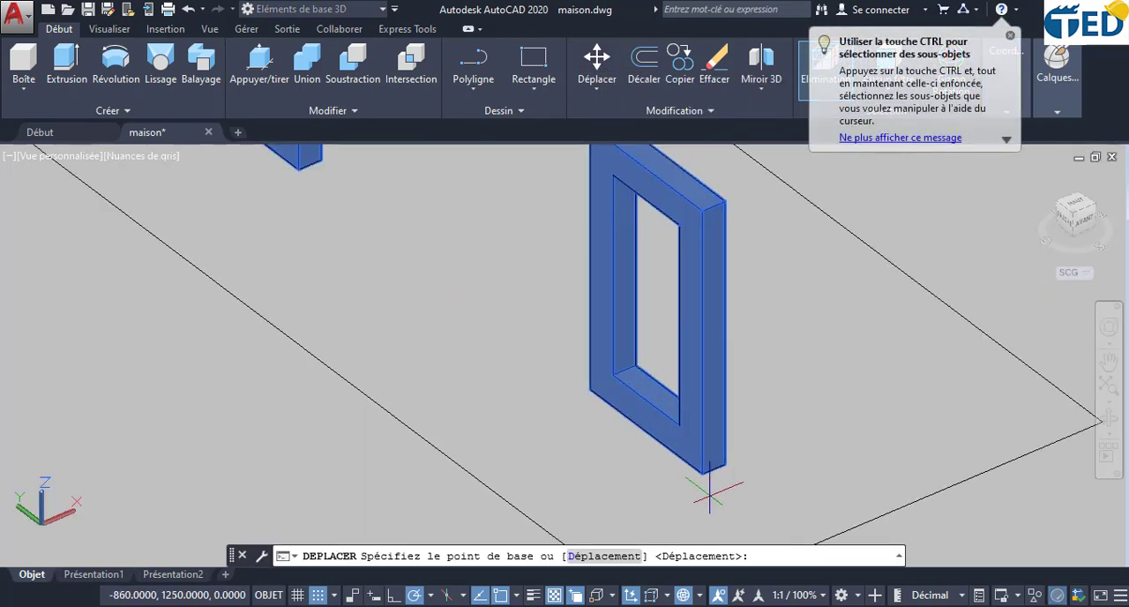
click(703, 476)
scroll(710, 459, down, 6)
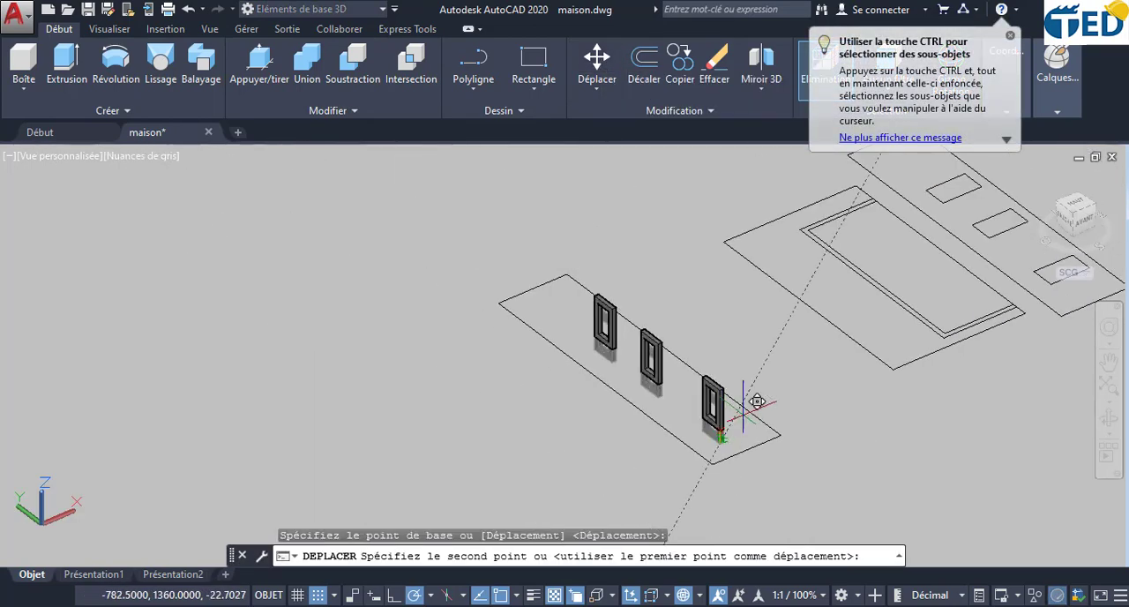
middle_drag(790, 357, 280, 530)
scroll(850, 331, down, 4)
scroll(888, 296, down, 4)
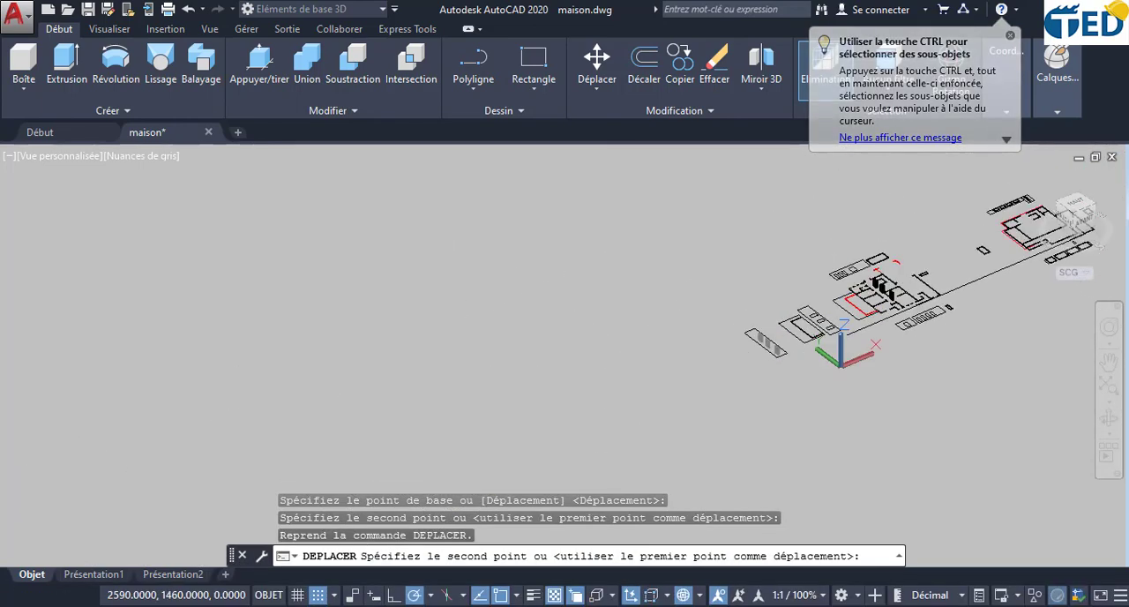
middle_drag(888, 295, 424, 453)
scroll(896, 277, up, 6)
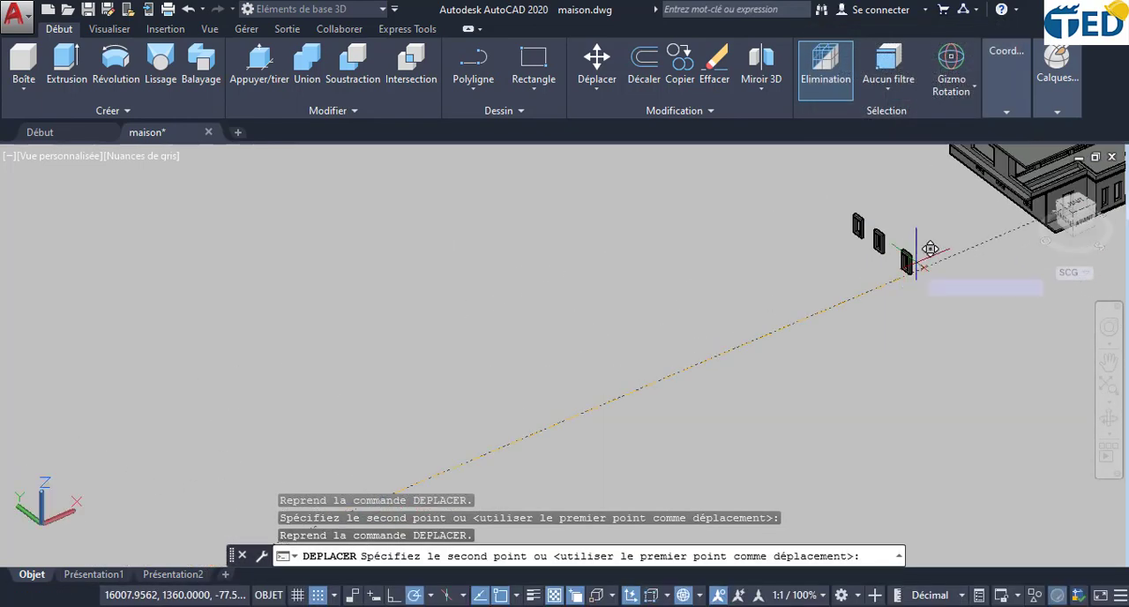
middle_drag(1102, 243, 796, 355)
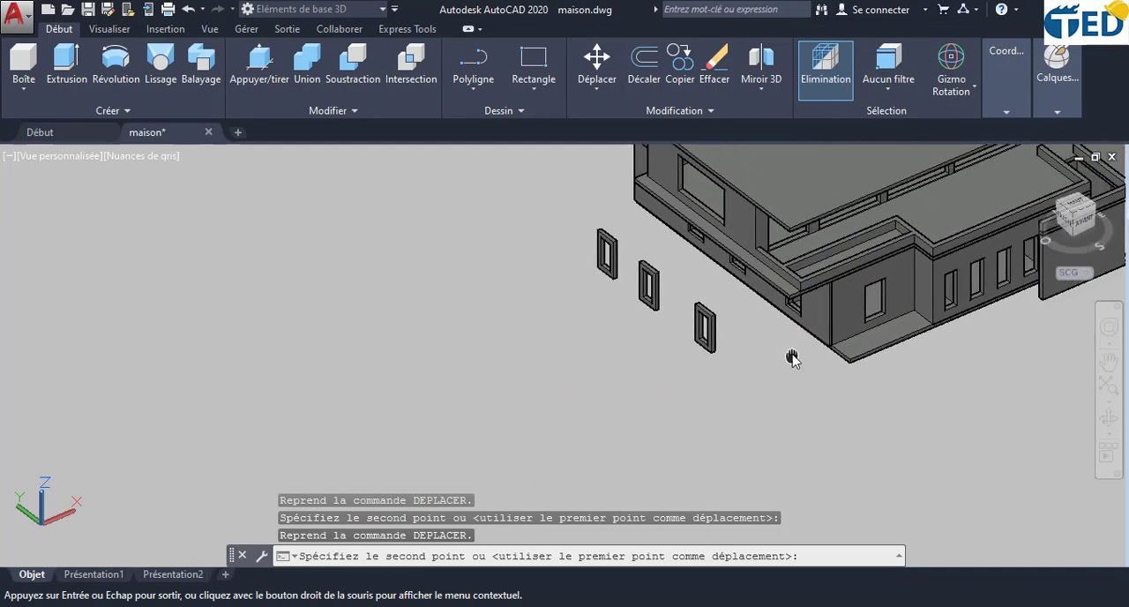
scroll(798, 322, up, 3)
scroll(812, 307, up, 2)
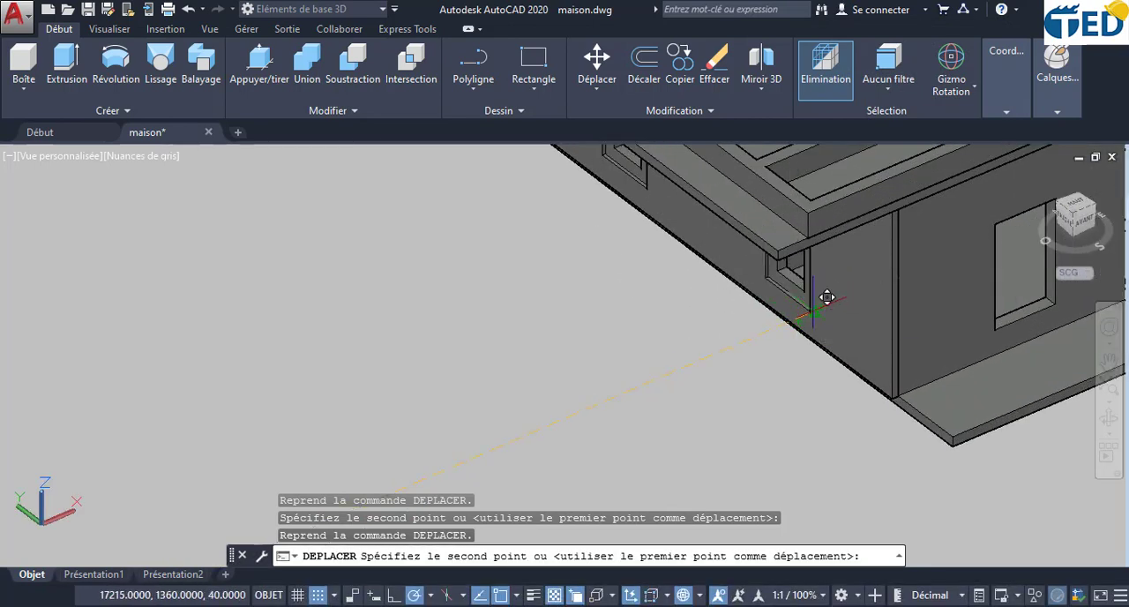
click(811, 307)
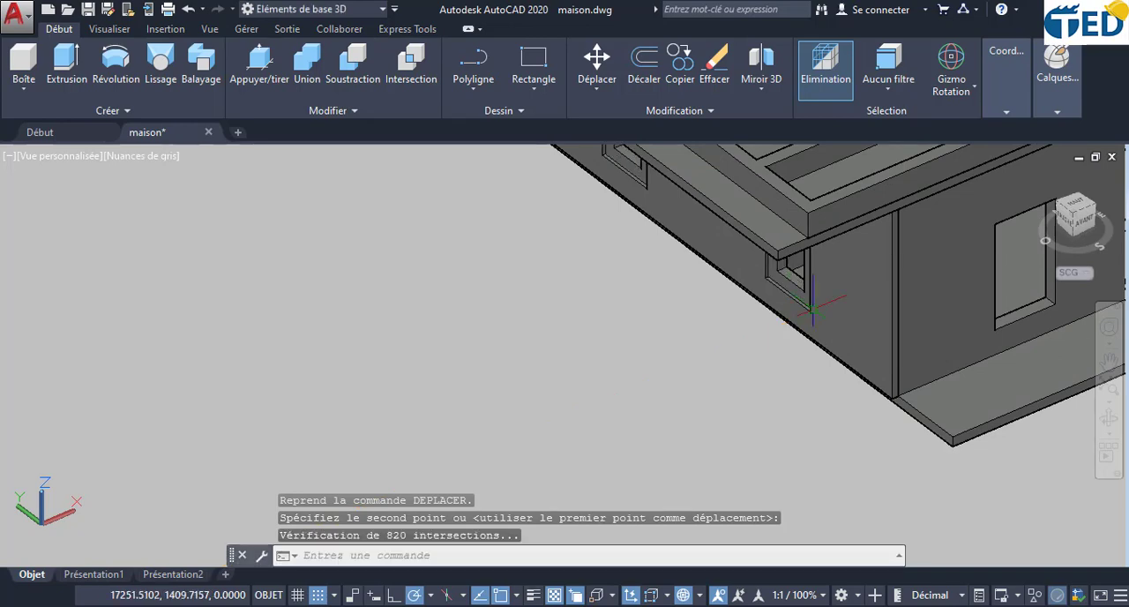
- Examine the fit of the three placed window frames in the house's side wall from several angles
shift+middle_drag(884, 398, 919, 318)
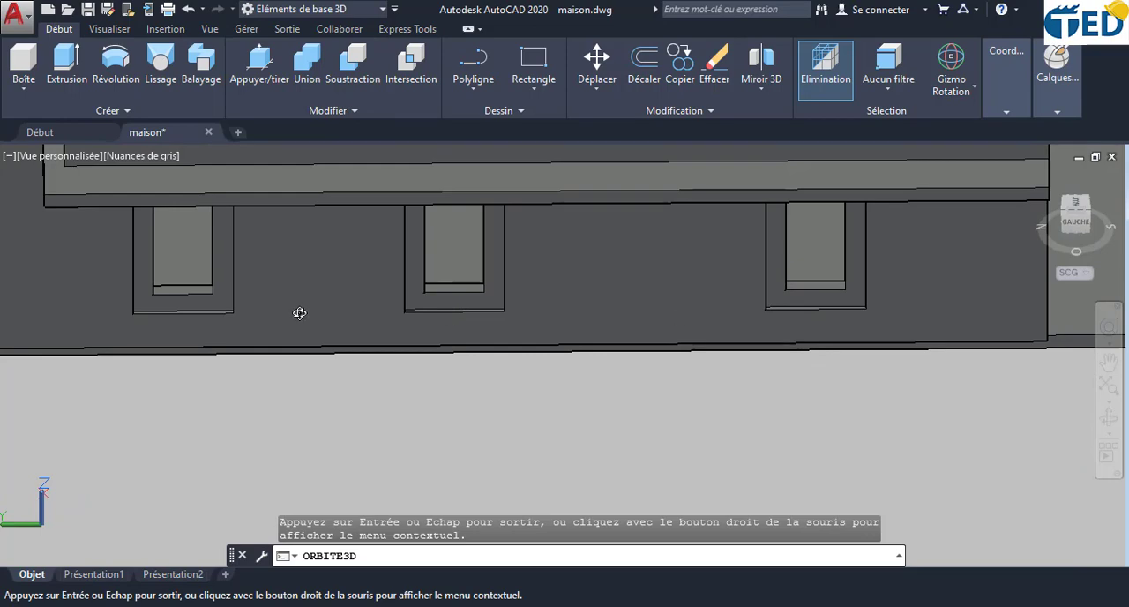
drag(300, 313, 381, 353)
middle_drag(581, 401, 643, 267)
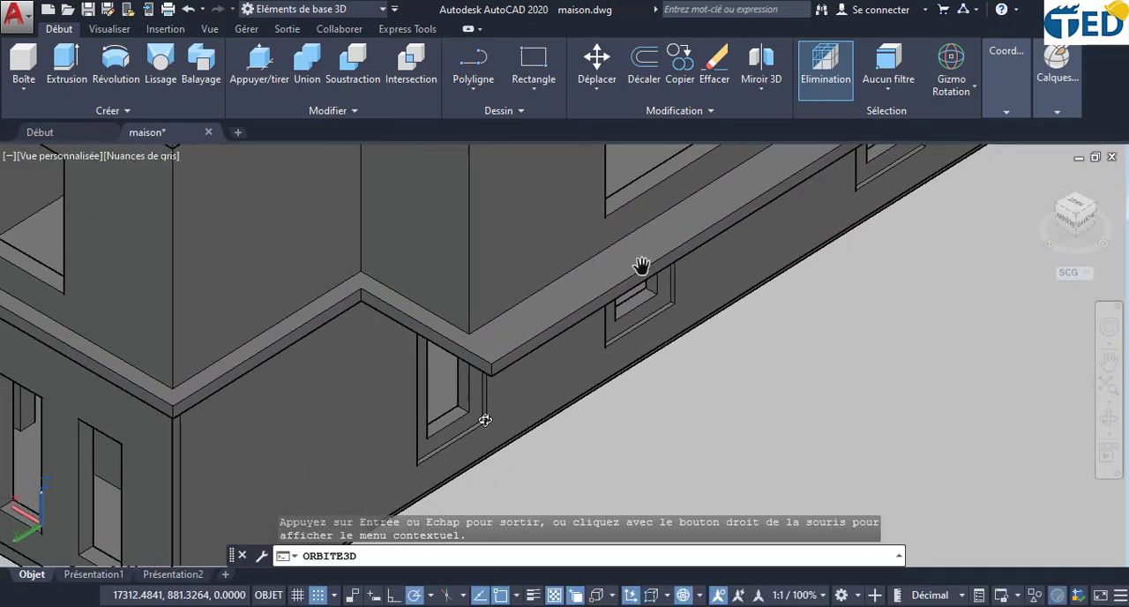
scroll(493, 408, up, 4)
scroll(494, 406, down, 5)
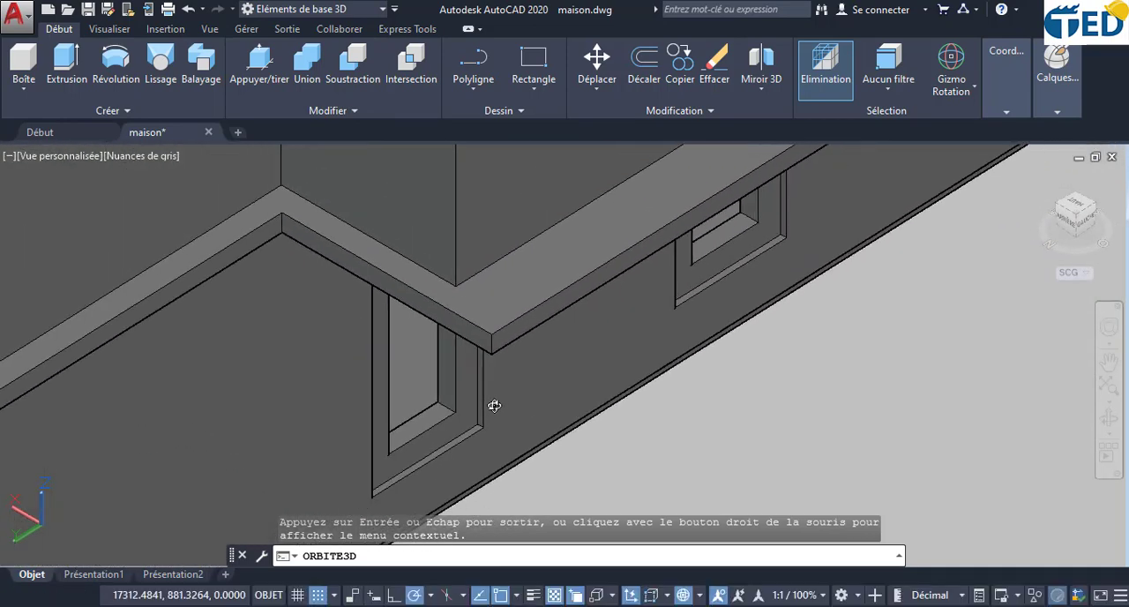
middle_drag(484, 421, 488, 406)
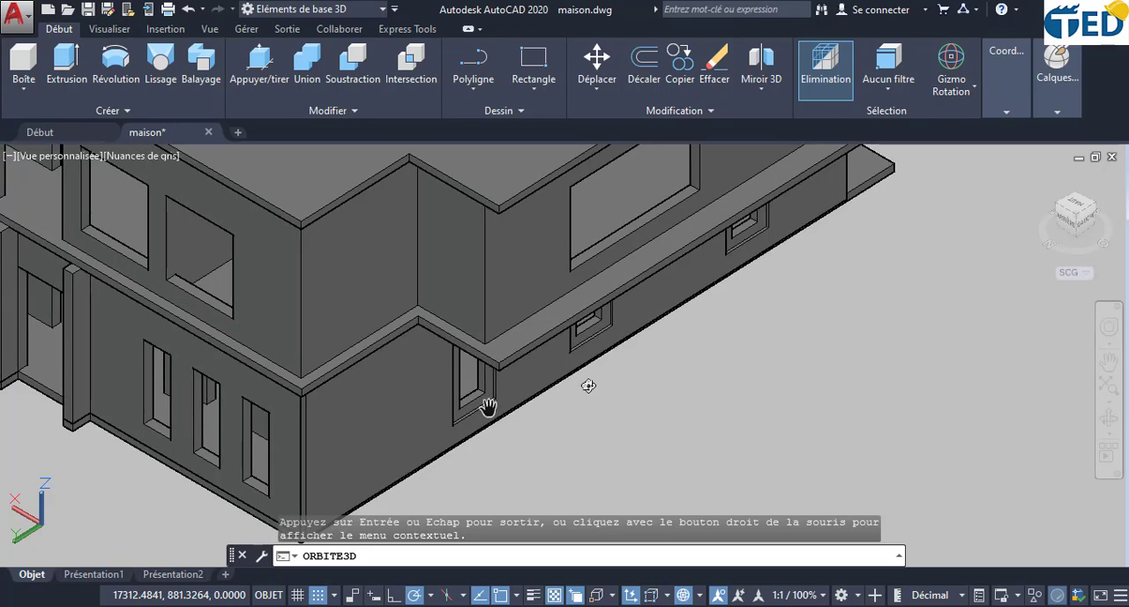
drag(645, 369, 547, 394)
drag(787, 324, 655, 320)
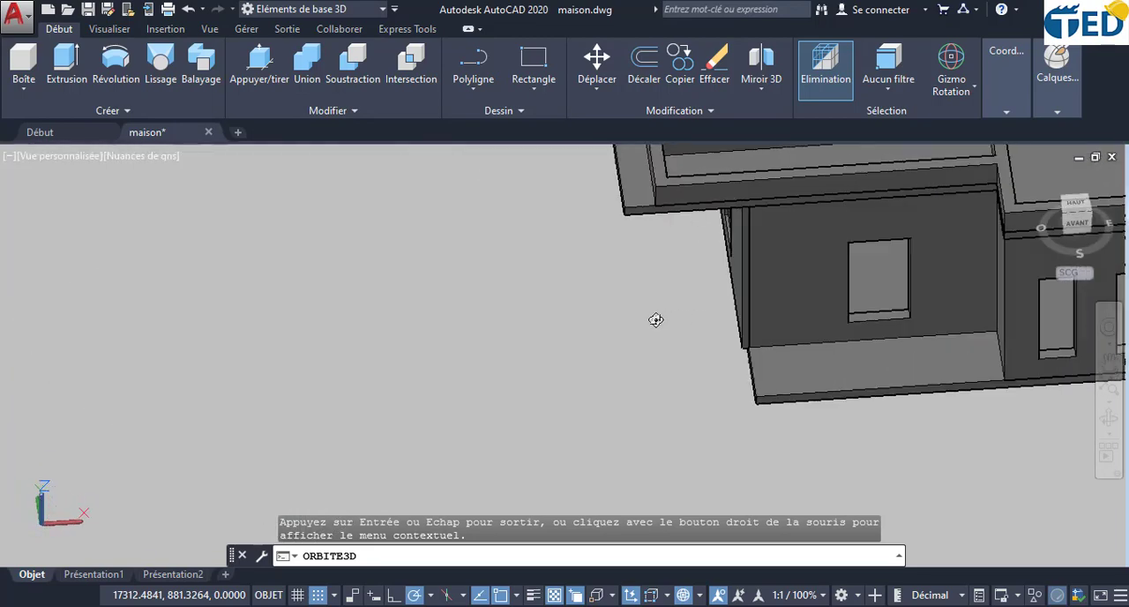
drag(846, 295, 669, 301)
scroll(670, 301, down, 6)
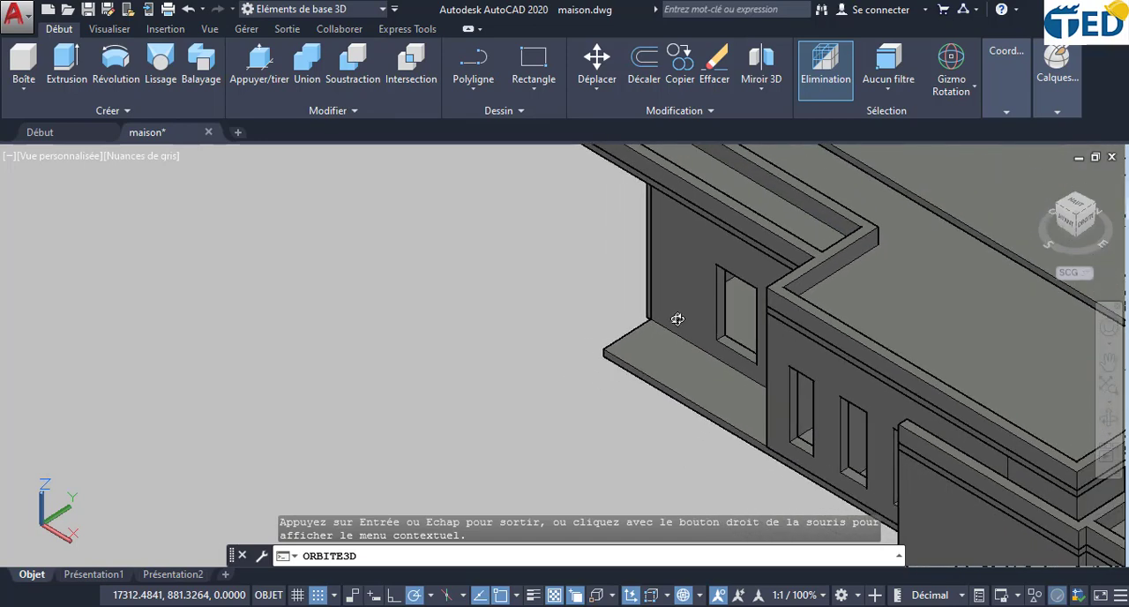
- Create a box over the small single-window facade outline, corner to opposite corner, with a height of -5
scroll(678, 319, down, 2)
middle_drag(678, 320, 834, 374)
scroll(567, 283, down, 1)
scroll(566, 282, down, 1)
middle_drag(566, 282, 731, 393)
scroll(600, 315, down, 5)
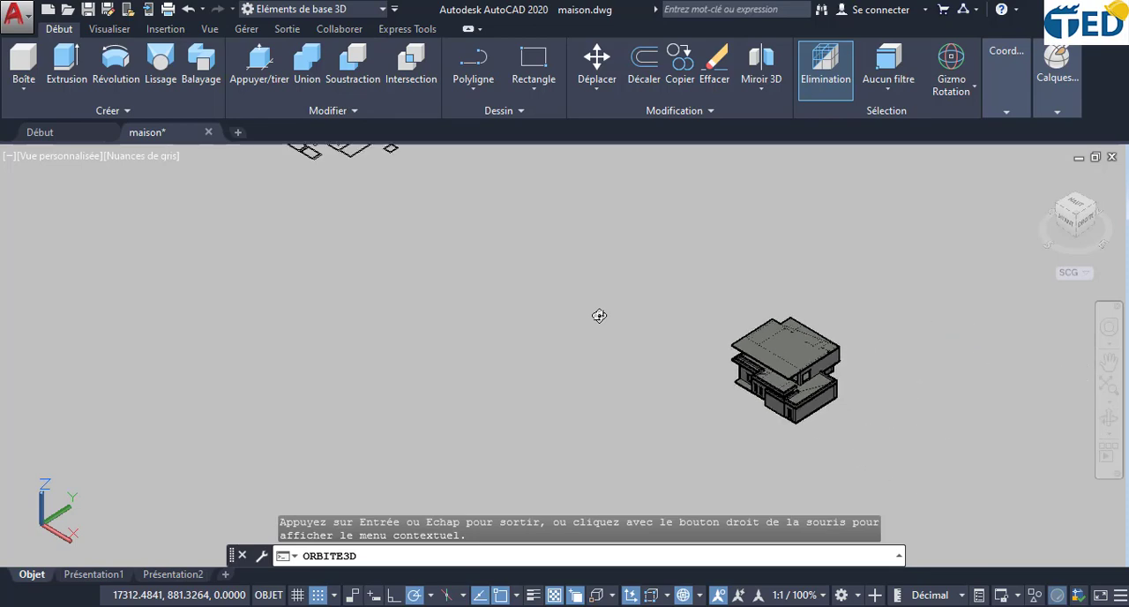
middle_drag(415, 244, 524, 389)
scroll(475, 322, up, 4)
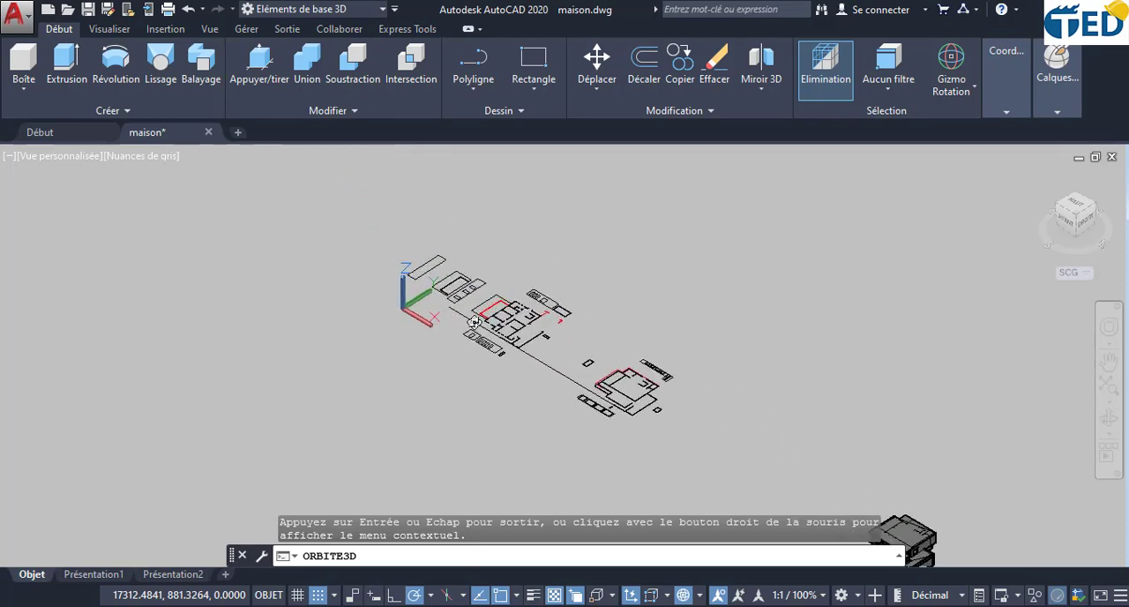
scroll(474, 322, up, 4)
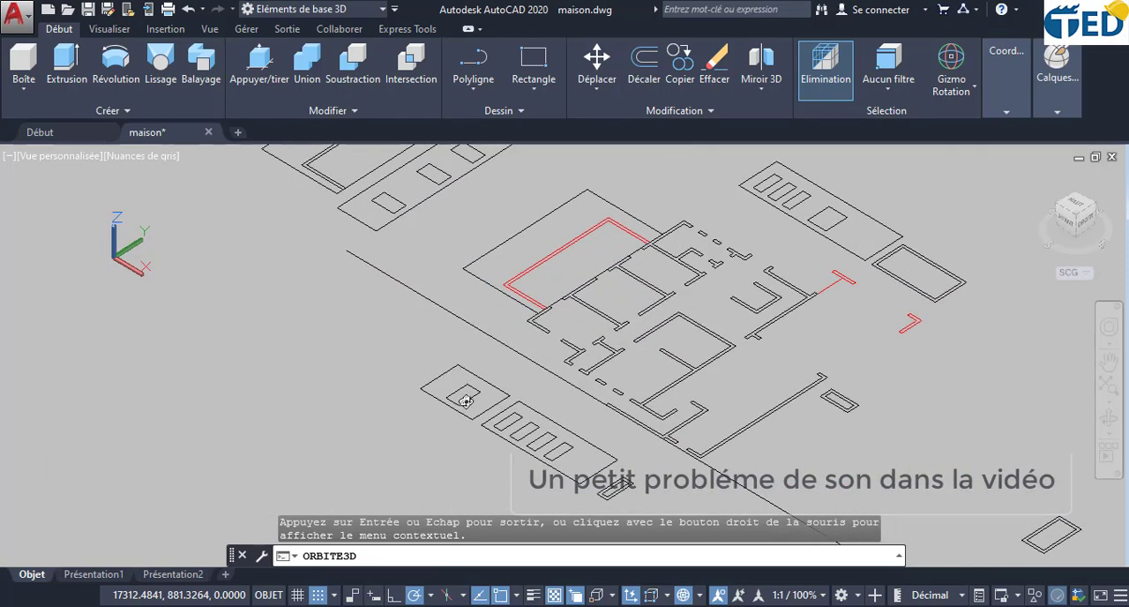
scroll(465, 410, up, 3)
scroll(453, 383, up, 4)
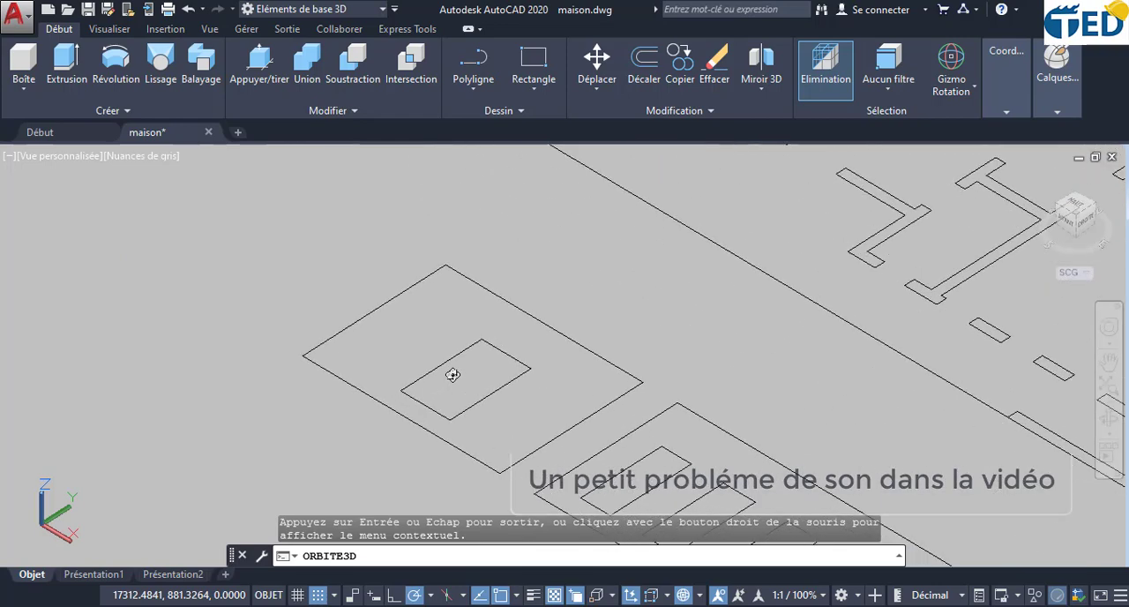
key(Escape)
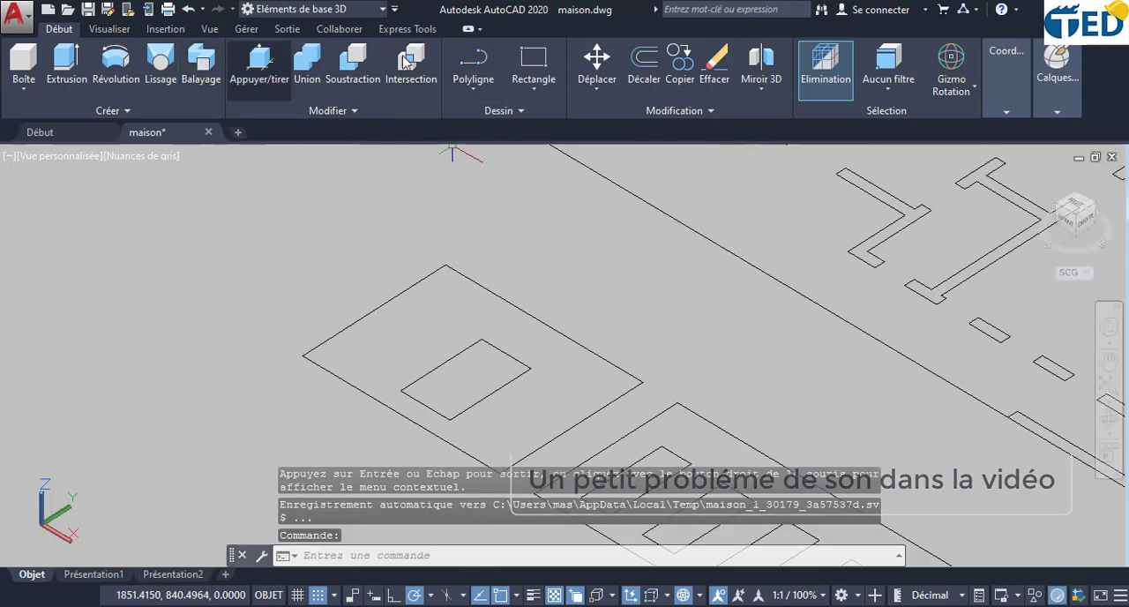
click(24, 60)
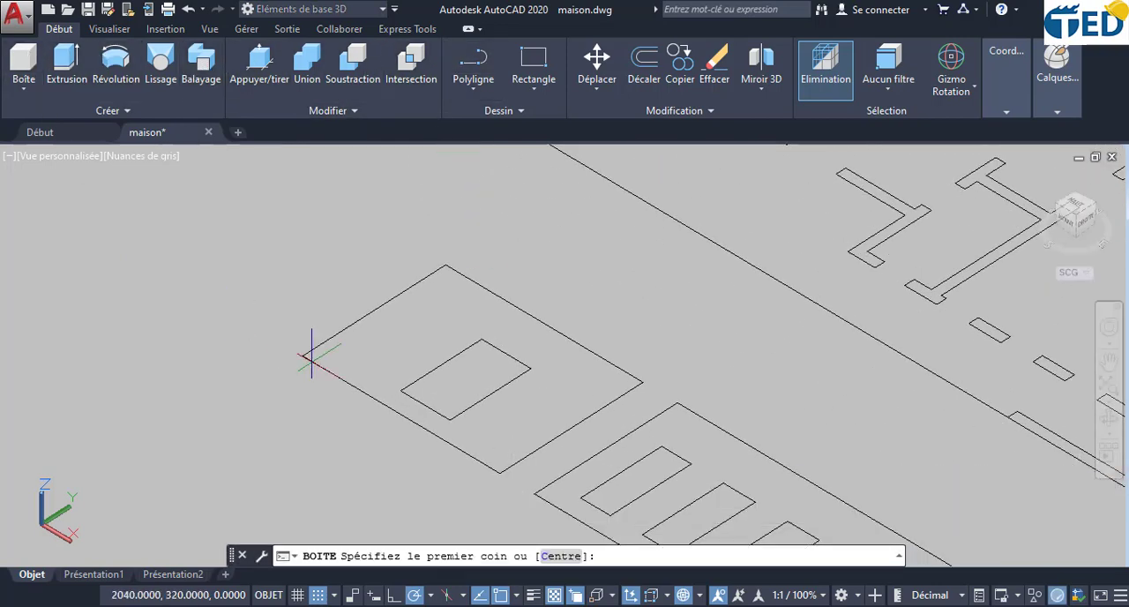
click(445, 264)
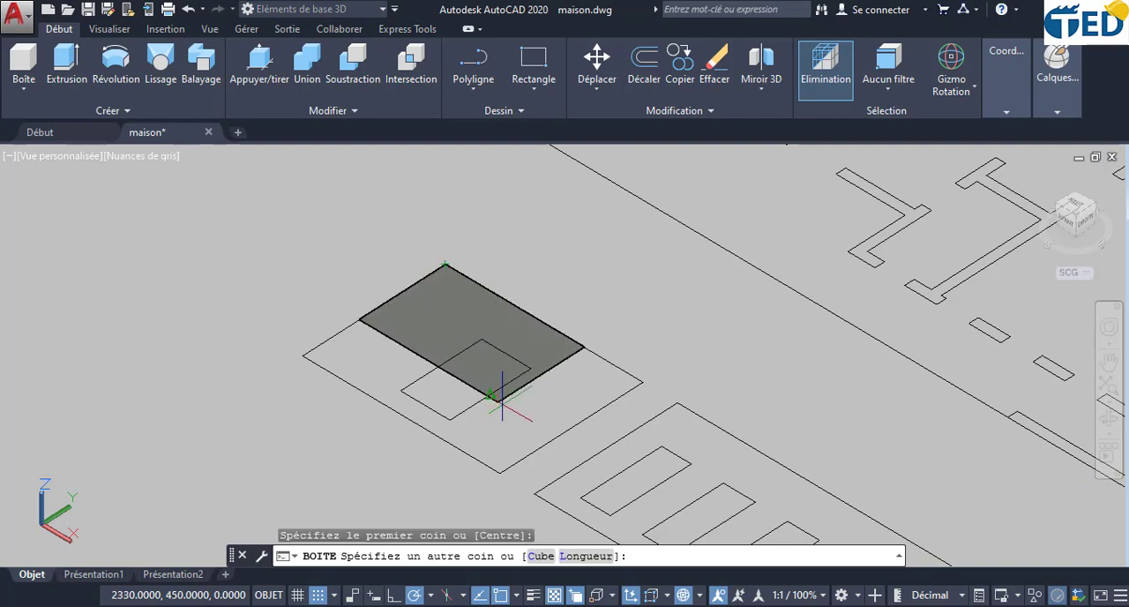
click(499, 473)
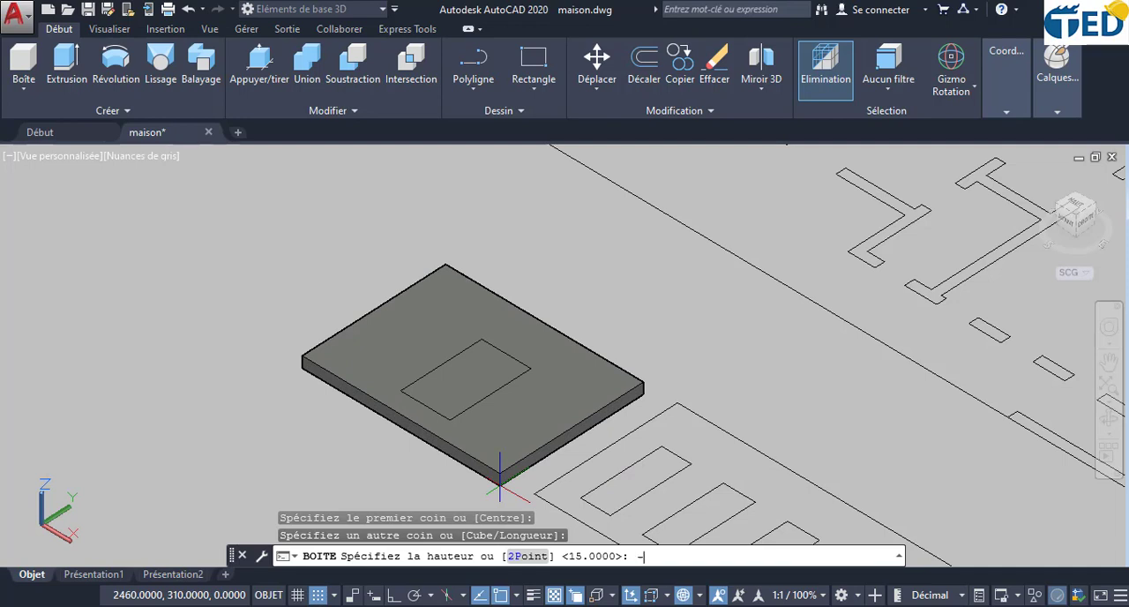
key(Return)
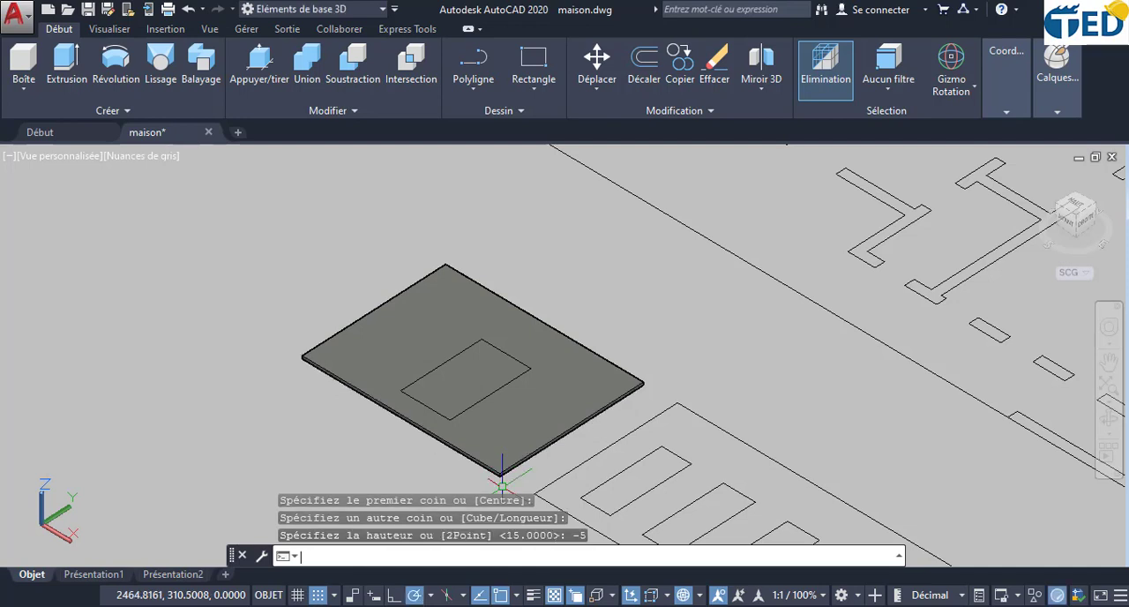
- Presspull the window rectangle through the small facade box to cut its window opening
click(263, 58)
click(454, 381)
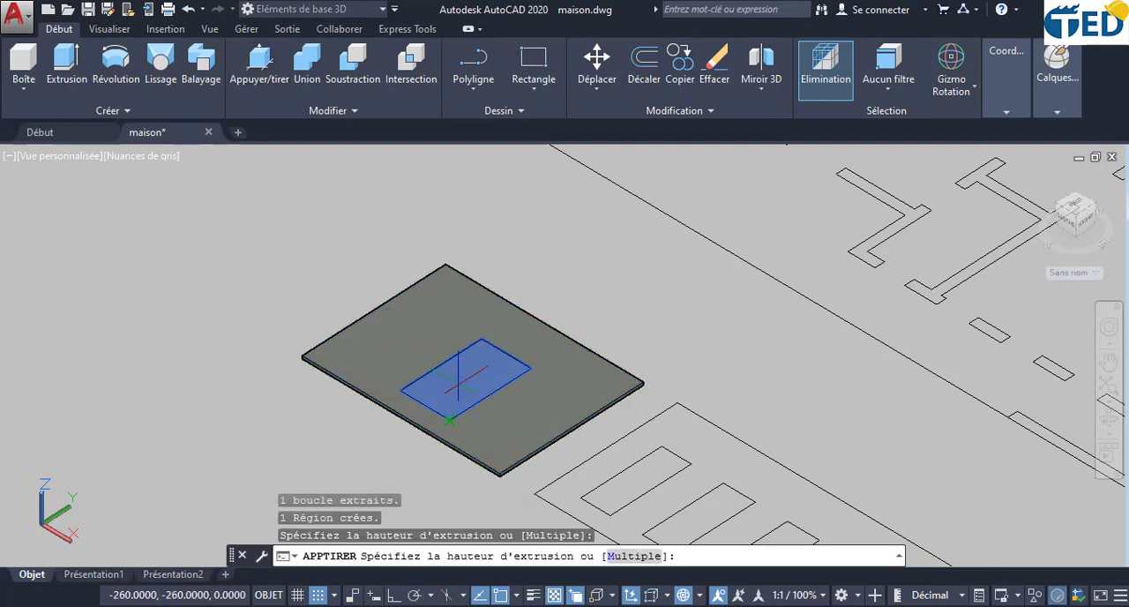
click(458, 381)
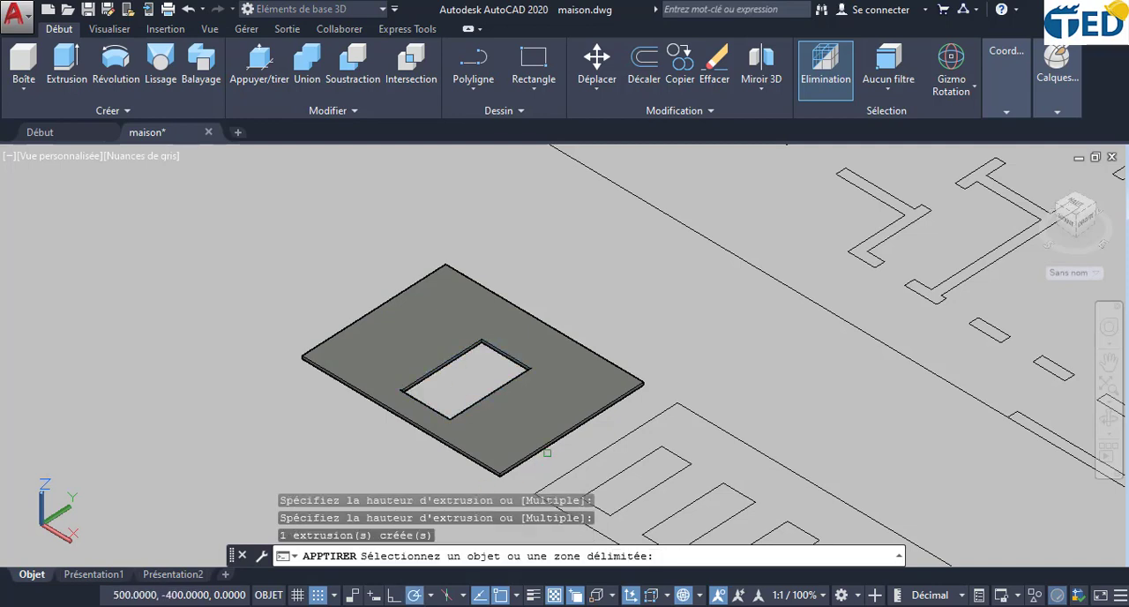
key(Return)
click(574, 379)
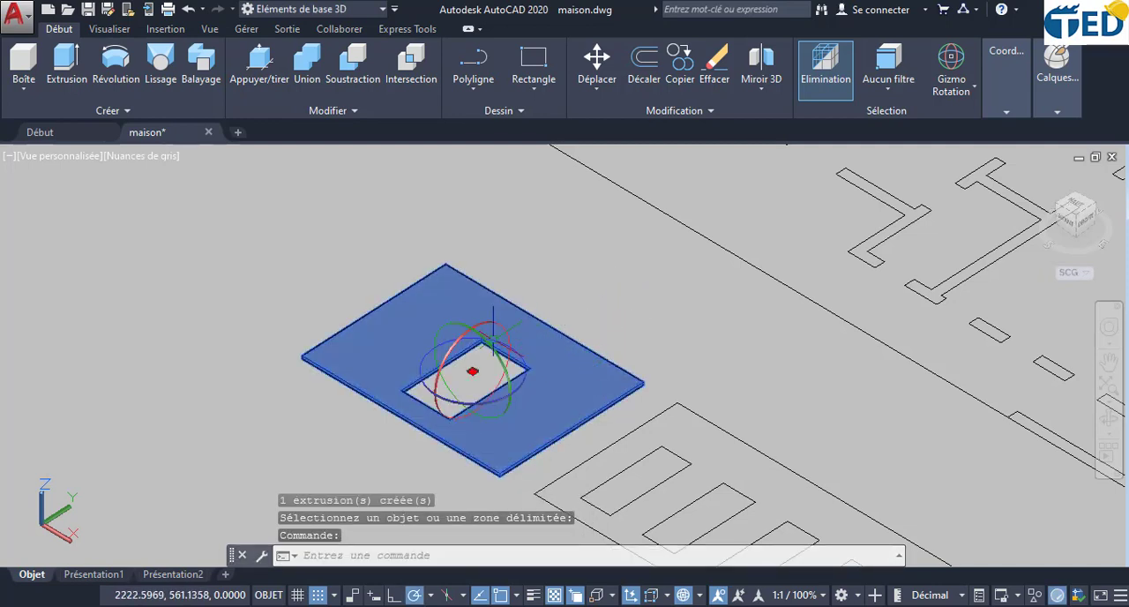
click(457, 351)
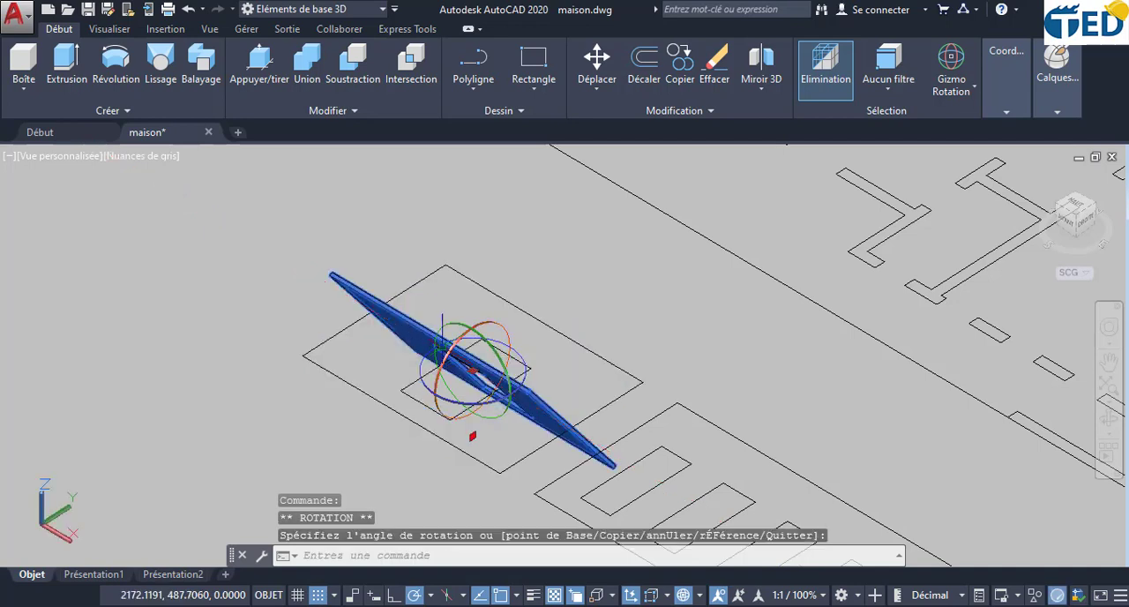
click(188, 10)
- Rotate the small facade wall about the X axis with the rotation gizmo until it stands vertically
click(535, 362)
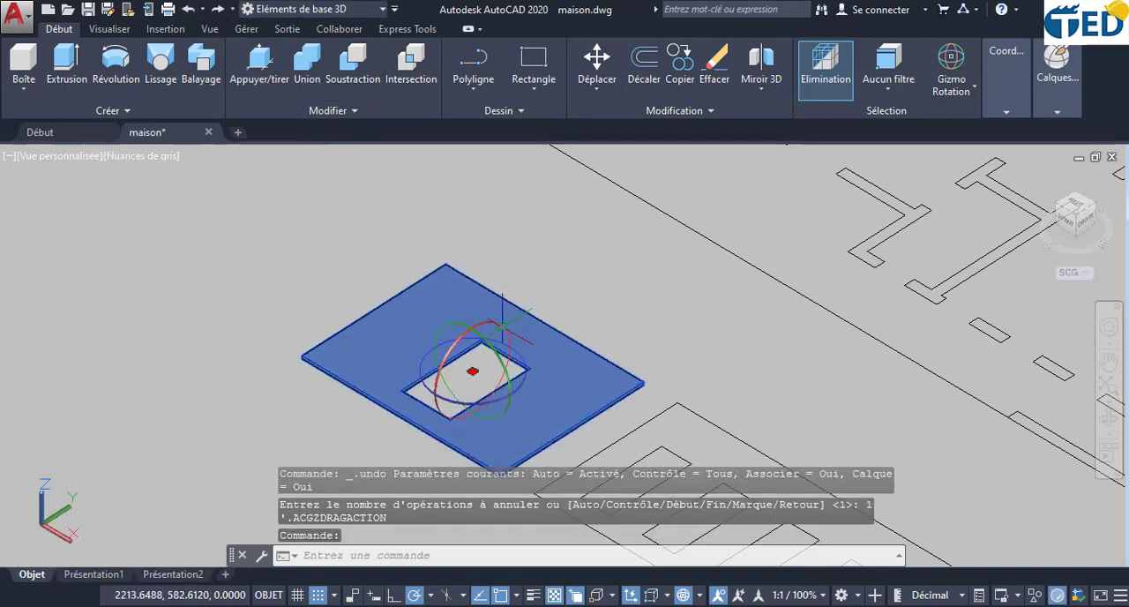
click(460, 341)
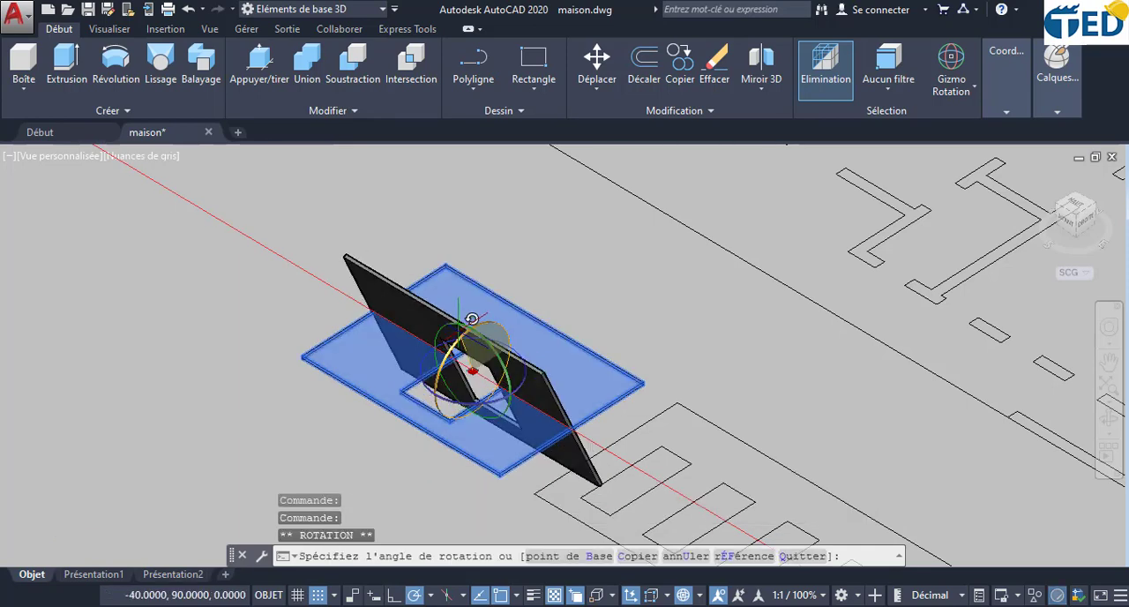
click(481, 302)
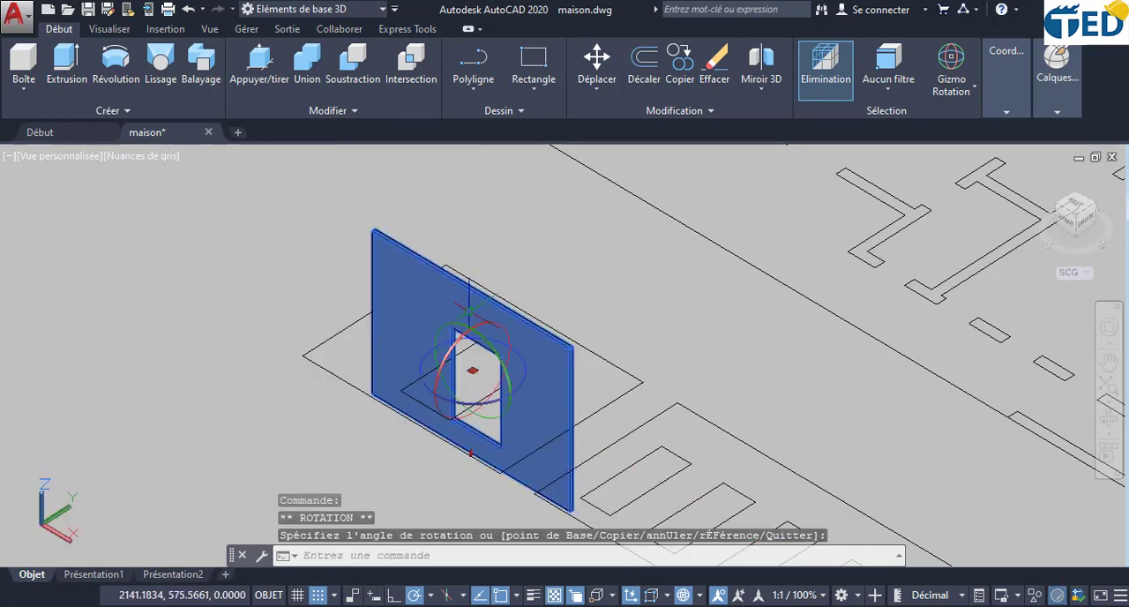
- Examine the house's ground-floor corner beside the terrace slab and clear the facade wall selection
scroll(575, 491, up, 3)
scroll(591, 481, down, 6)
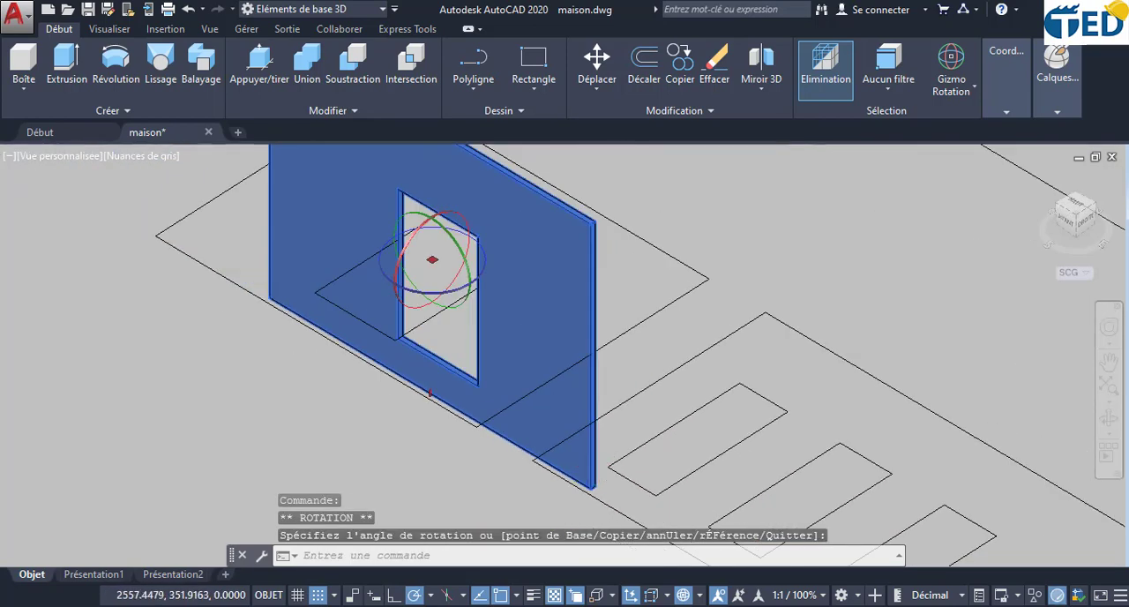
middle_drag(783, 473, 608, 248)
middle_drag(764, 393, 638, 255)
scroll(684, 321, down, 2)
scroll(853, 421, up, 10)
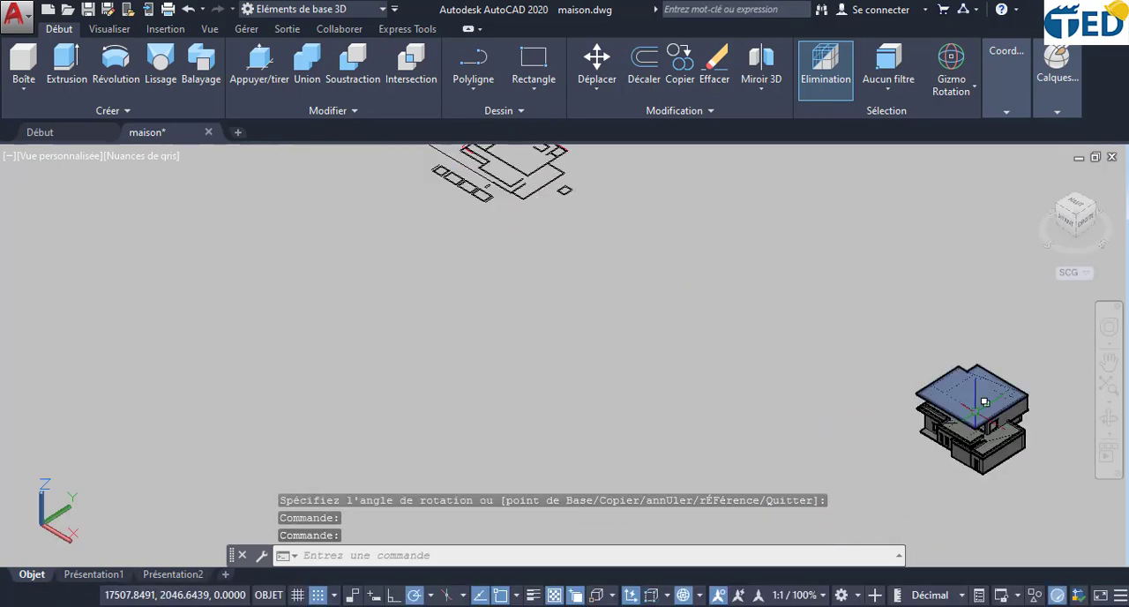
scroll(816, 454, up, 4)
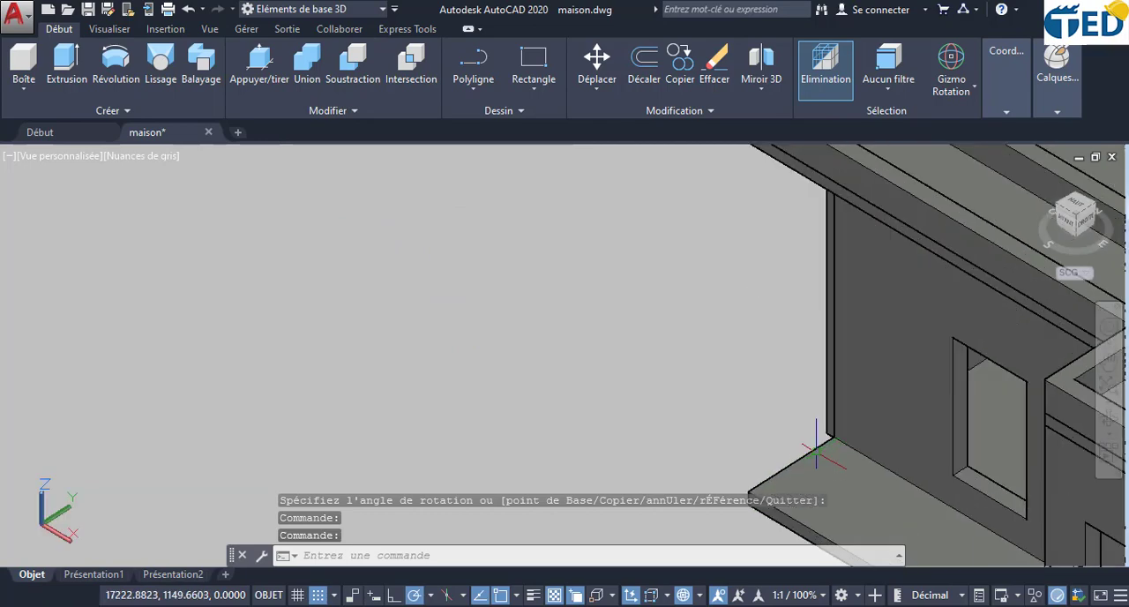
scroll(829, 436, down, 10)
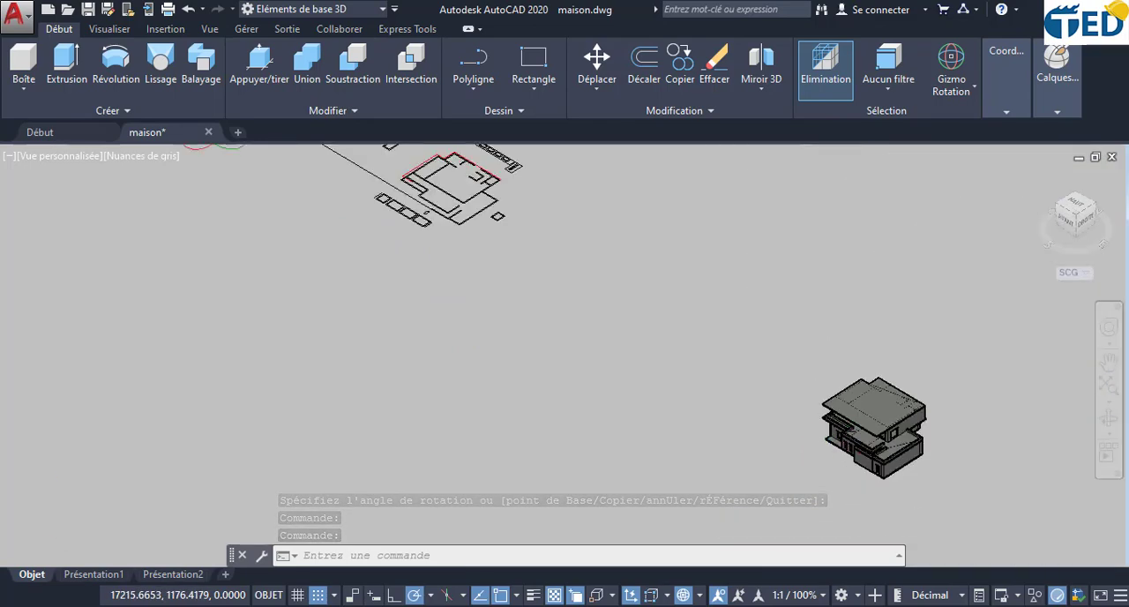
key(Escape)
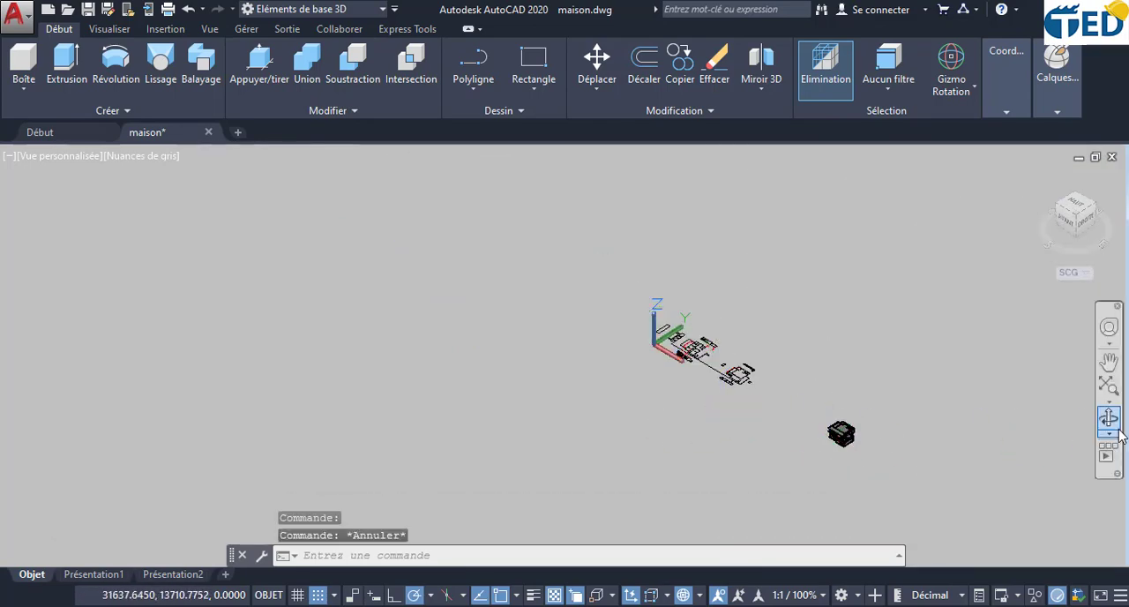
- Move the small upright facade wall by its bottom end corner onto the house's ground-floor wall corner beside the terrace slab
click(1109, 420)
scroll(668, 357, up, 5)
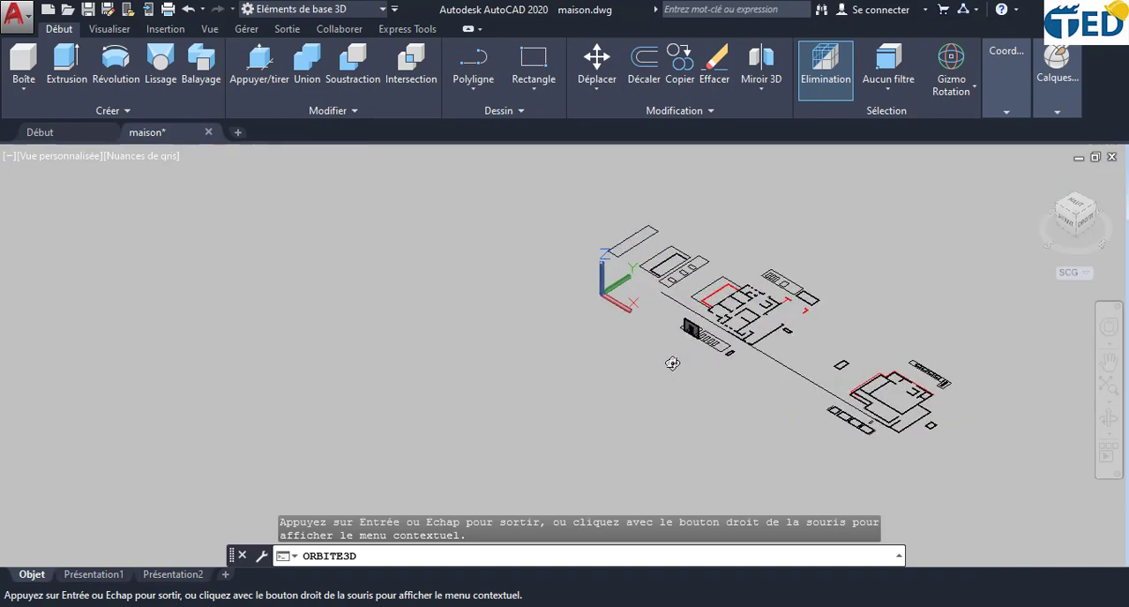
drag(667, 351, 895, 380)
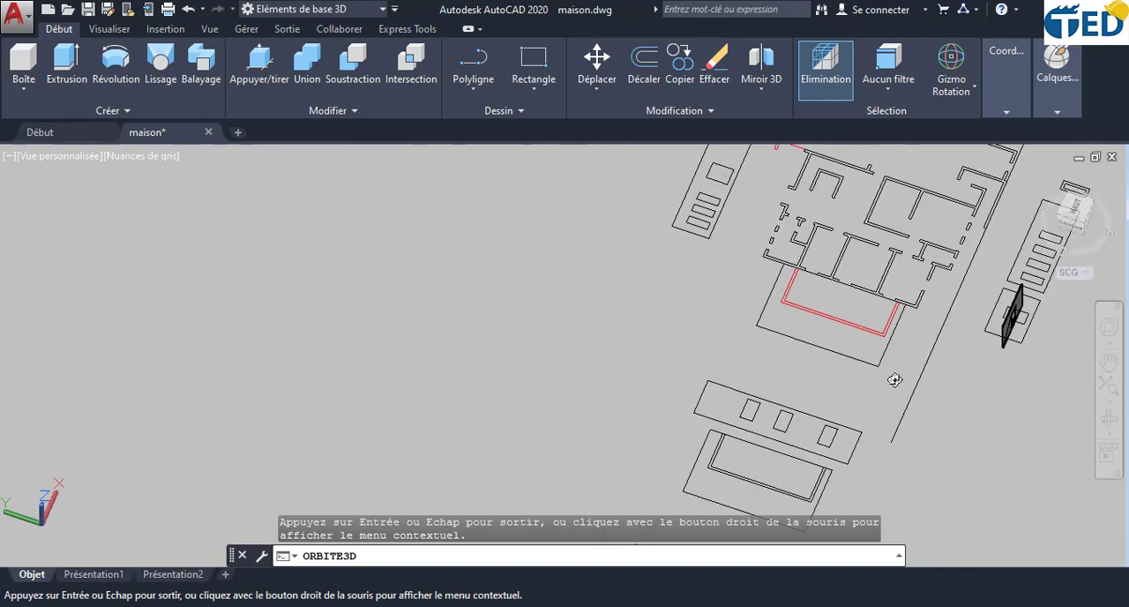
scroll(982, 338, up, 10)
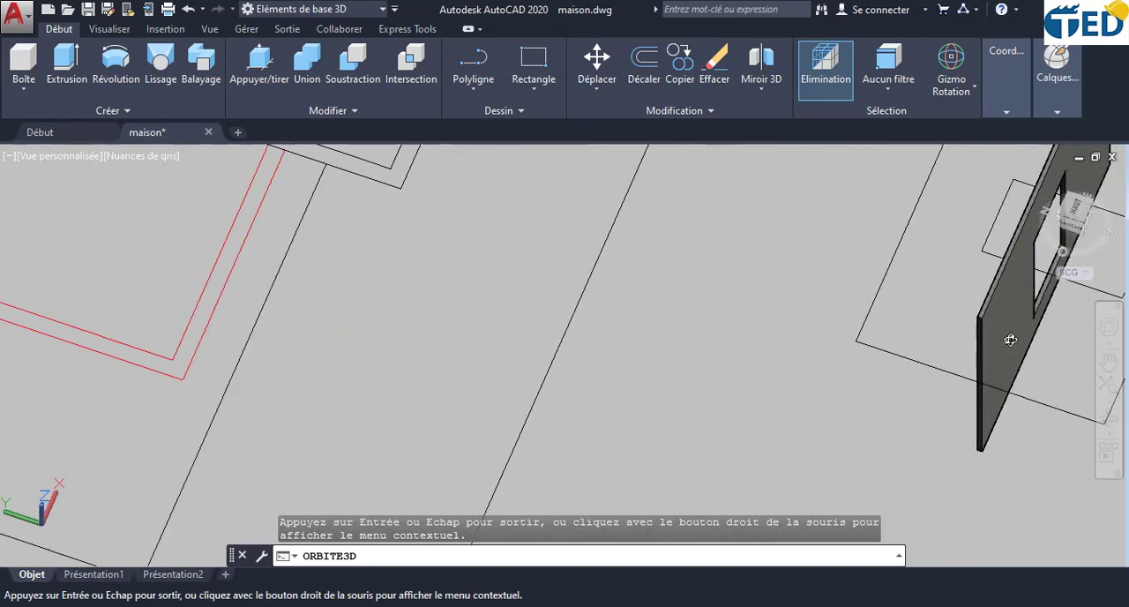
drag(988, 416, 983, 329)
key(Escape)
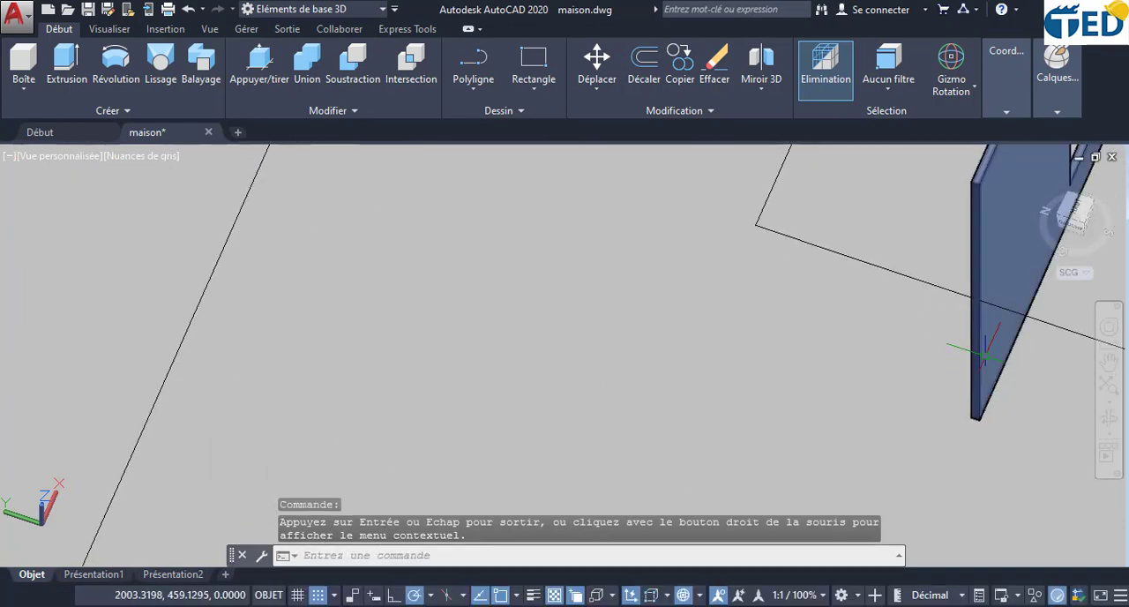
click(984, 345)
click(597, 61)
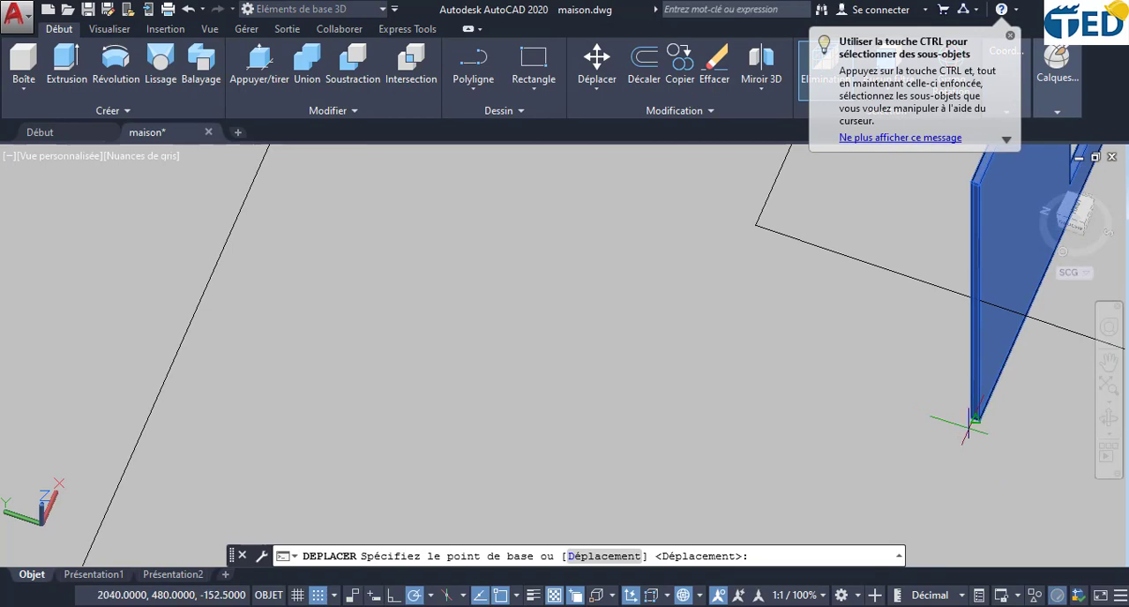
scroll(969, 428, up, 8)
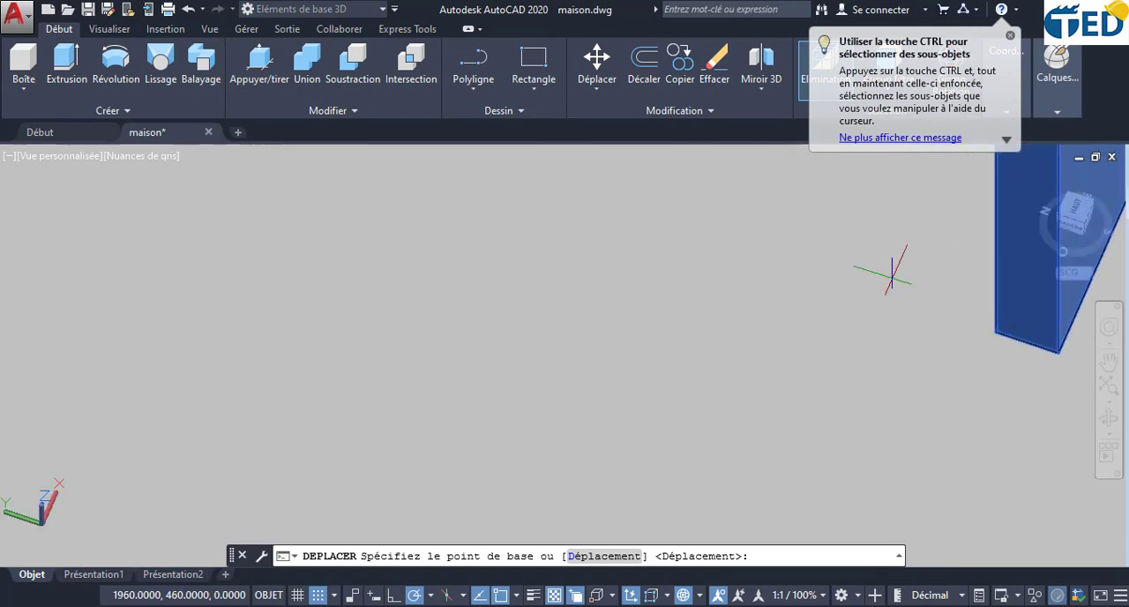
scroll(885, 300, down, 5)
click(923, 323)
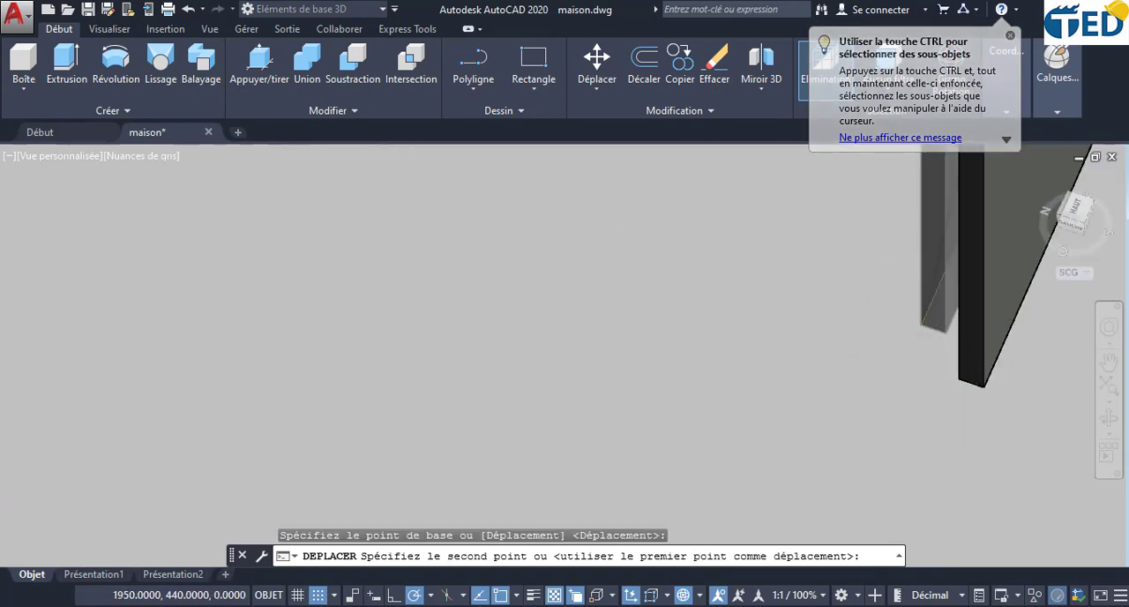
scroll(963, 377, down, 12)
middle_drag(1050, 238, 885, 423)
scroll(885, 422, down, 2)
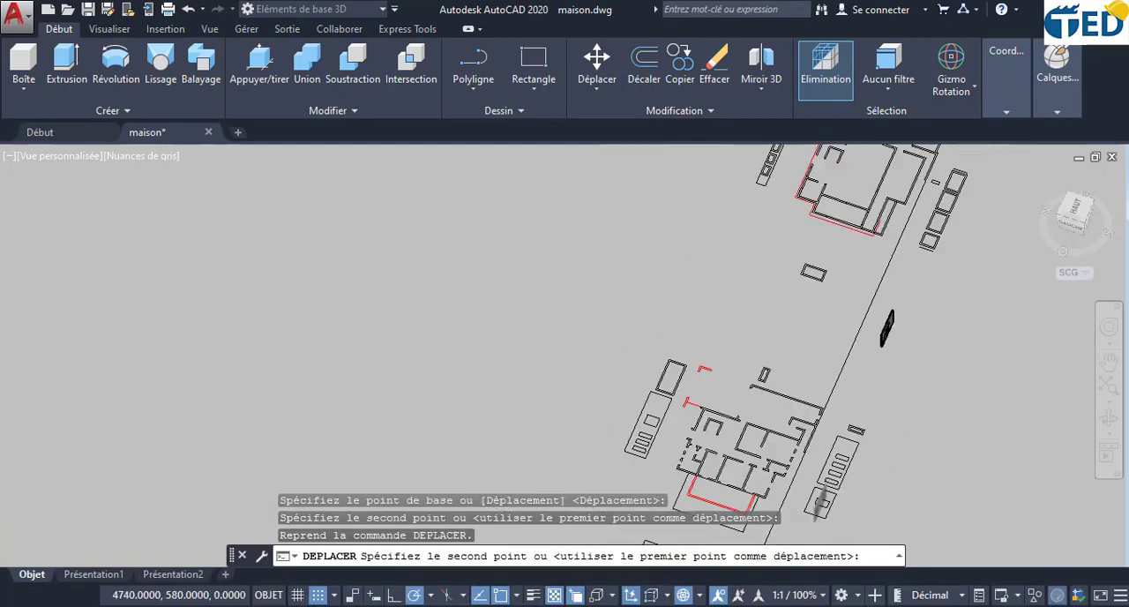
scroll(873, 339, down, 4)
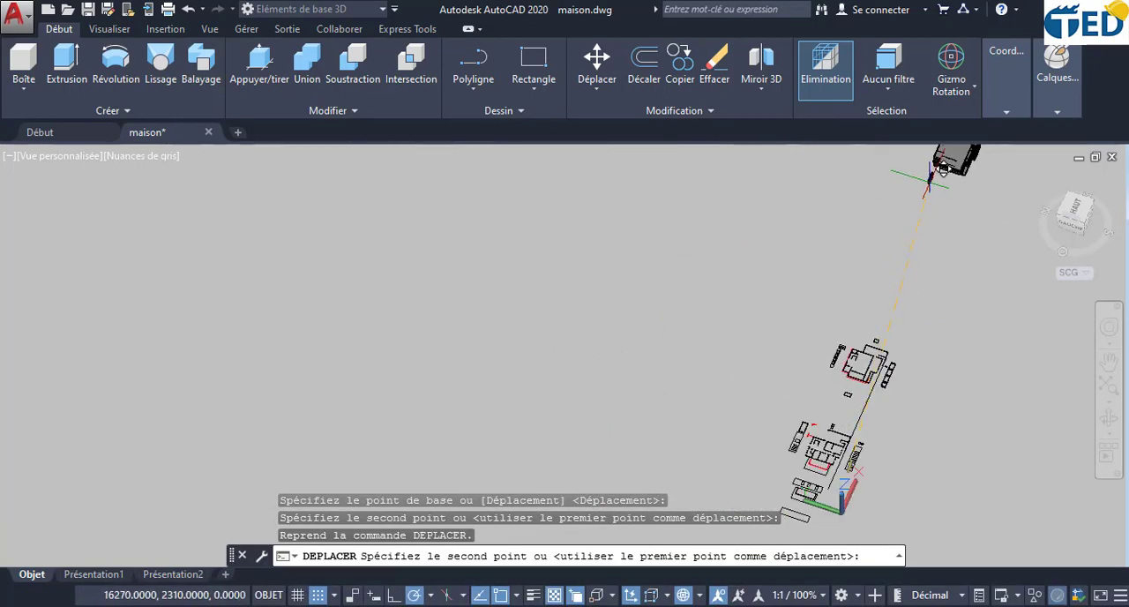
middle_drag(929, 181, 782, 375)
scroll(803, 393, up, 8)
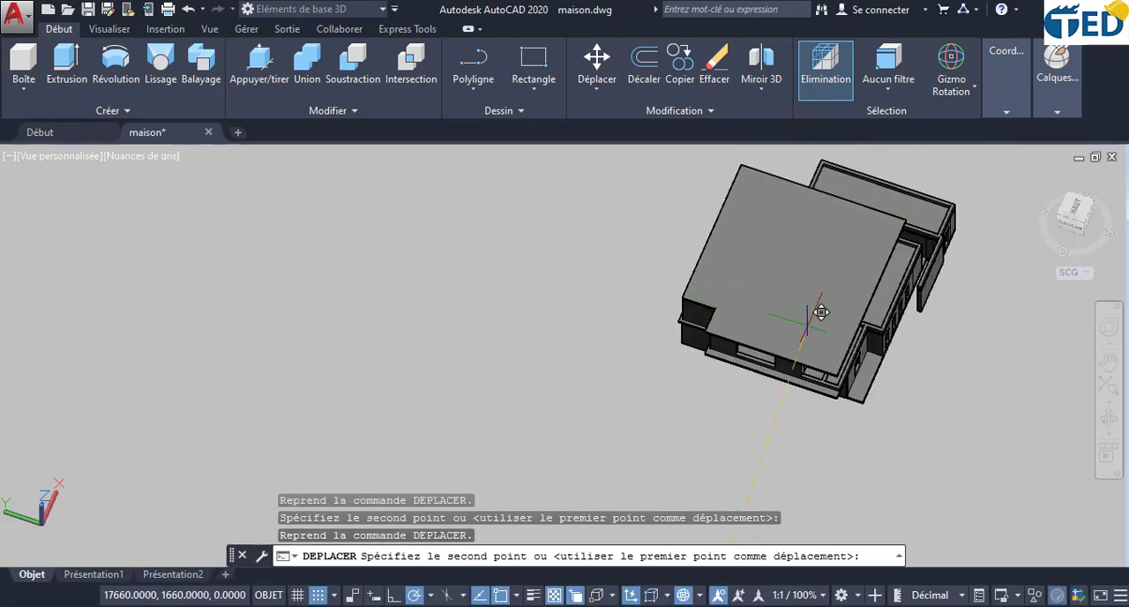
scroll(820, 312, up, 8)
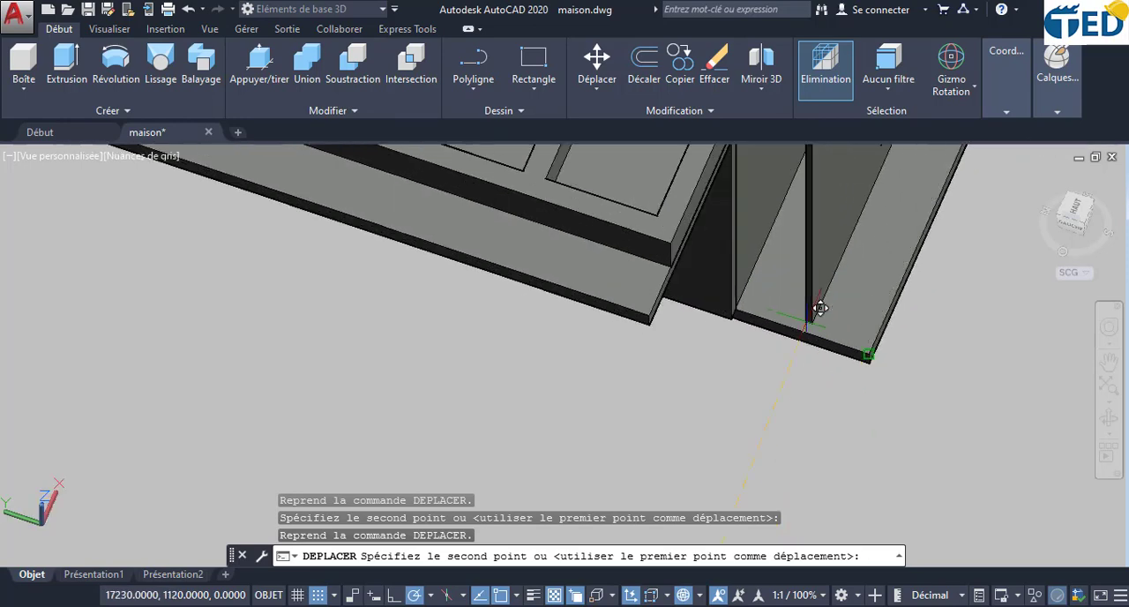
scroll(794, 304, up, 6)
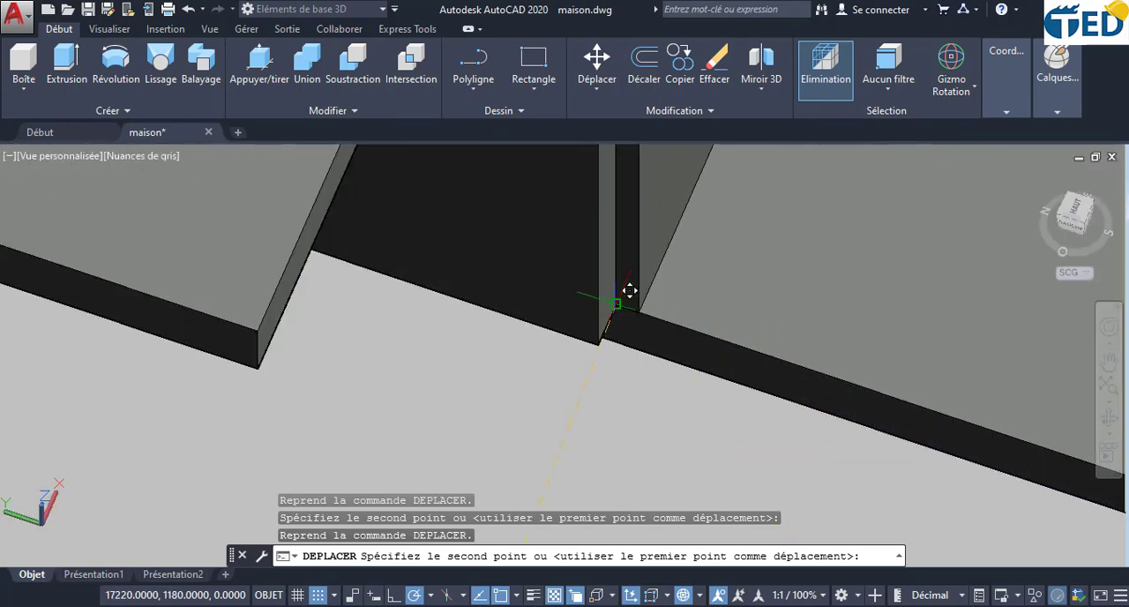
click(617, 301)
scroll(684, 360, down, 3)
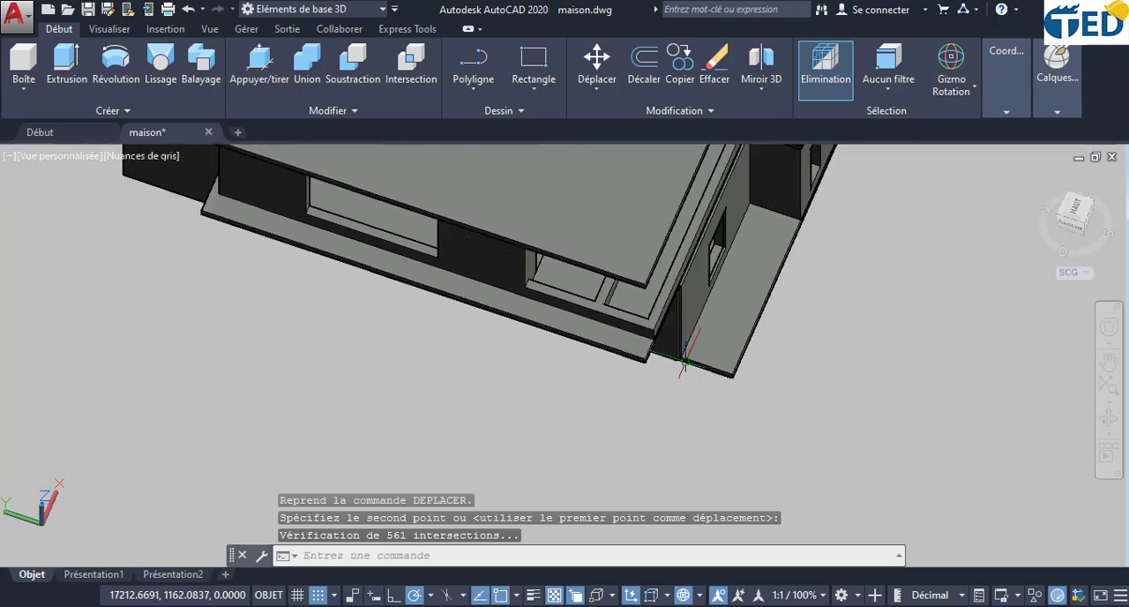
- Examine how the placed small facade wall and its window opening fit against the house wall above the terrace slab
click(1109, 419)
drag(905, 406, 479, 406)
drag(677, 409, 444, 229)
scroll(444, 228, up, 6)
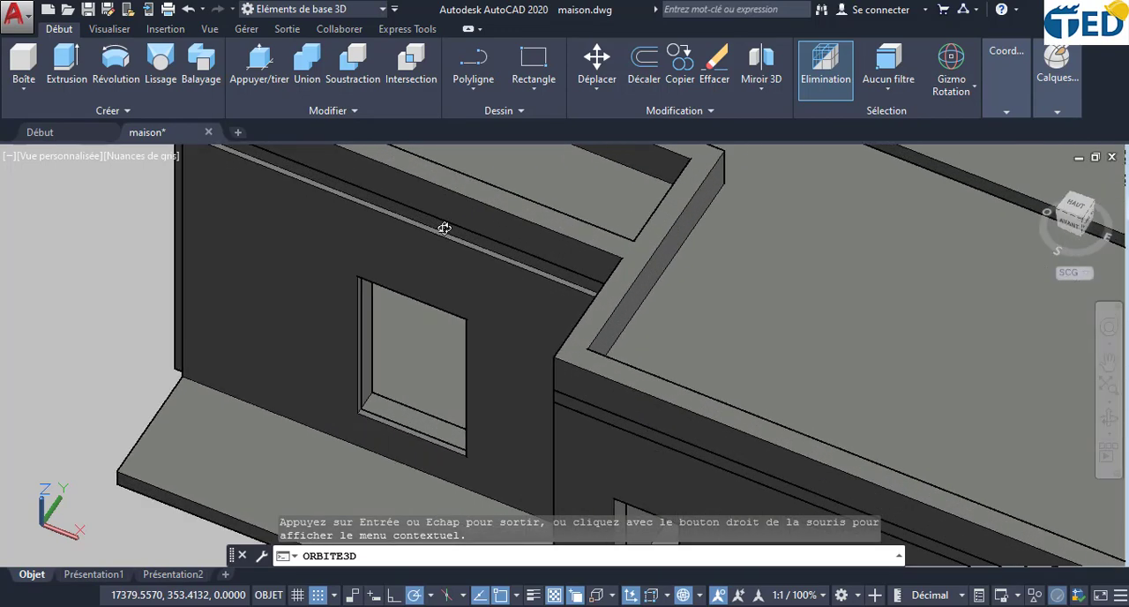
scroll(518, 267, down, 4)
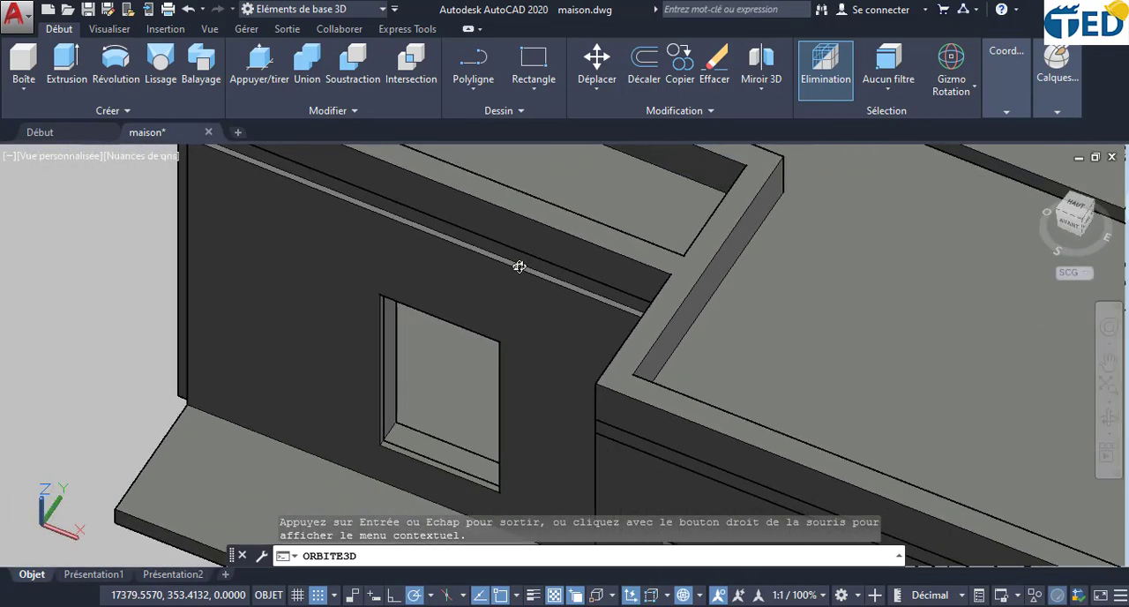
scroll(505, 256, up, 3)
scroll(506, 255, up, 3)
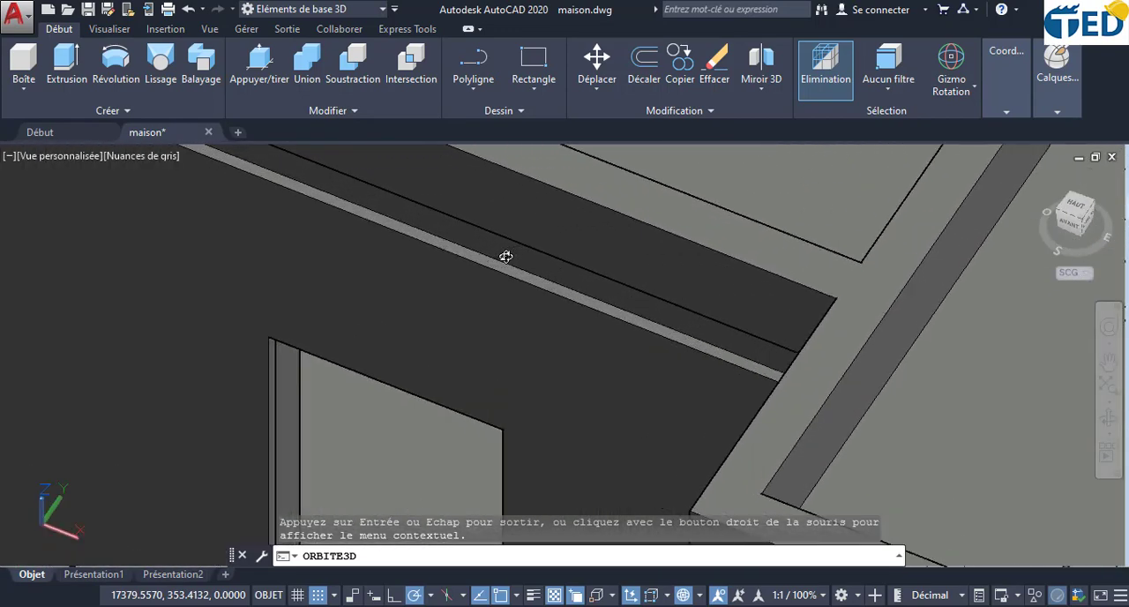
scroll(506, 255, down, 3)
drag(372, 437, 242, 404)
middle_drag(242, 404, 358, 248)
drag(358, 277, 385, 287)
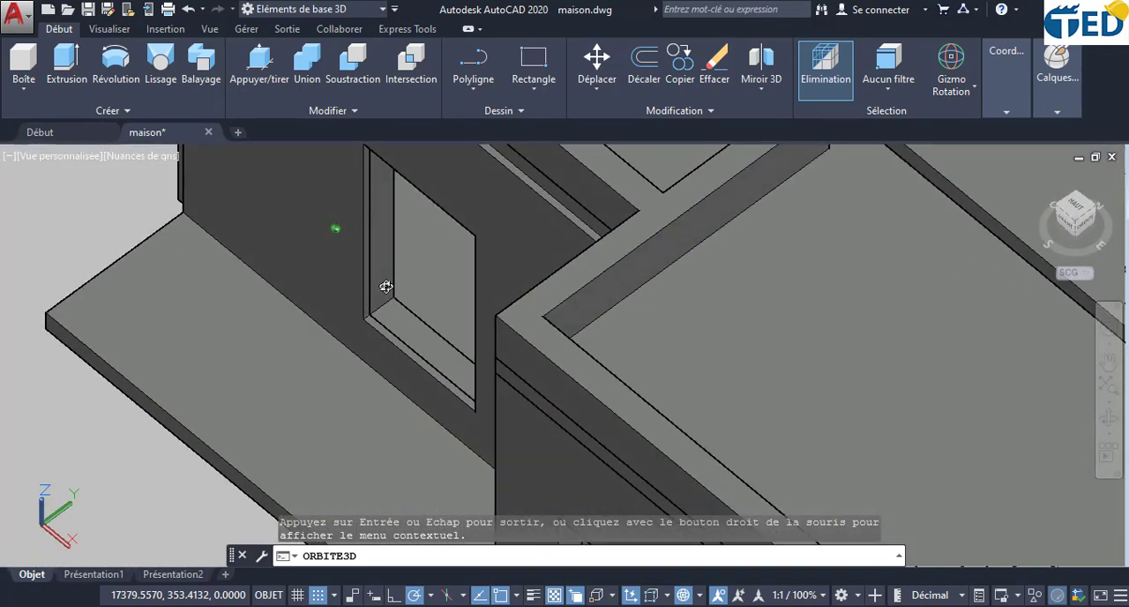
scroll(389, 332, up, 3)
scroll(389, 332, down, 4)
scroll(389, 331, down, 5)
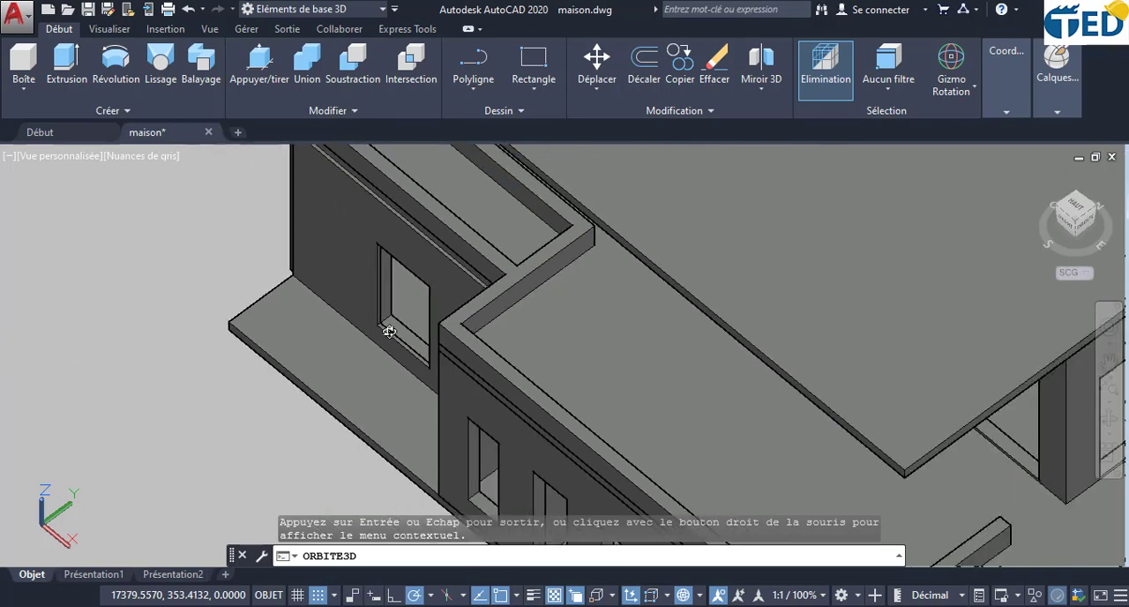
- Offset the window rectangle in the small single-window facade outline inward by 20
middle_drag(206, 294, 761, 399)
drag(711, 362, 598, 402)
scroll(604, 392, up, 4)
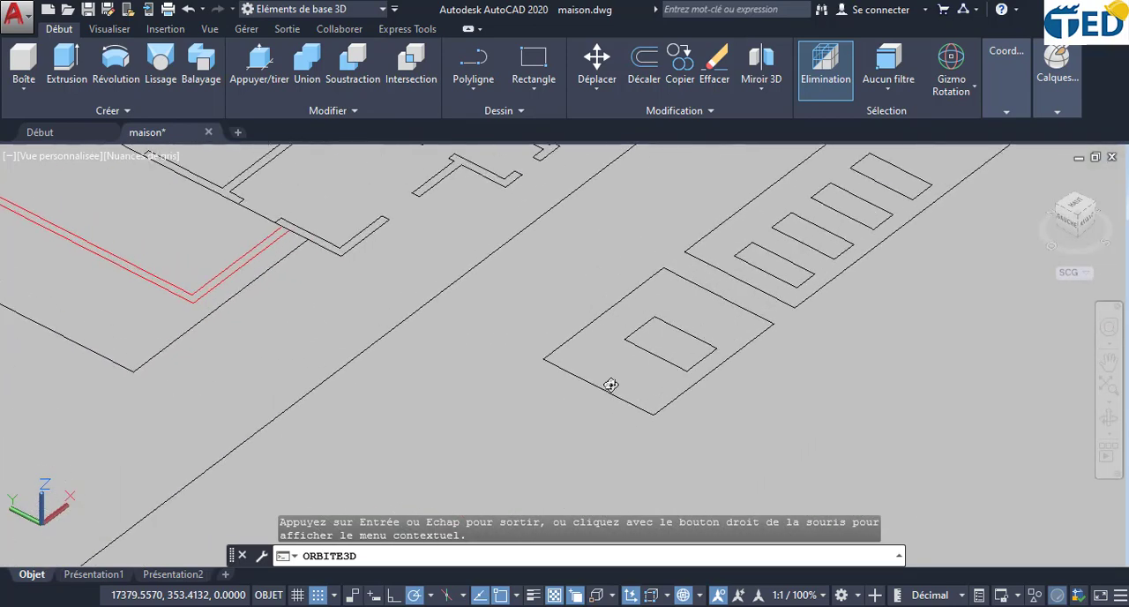
middle_drag(665, 350, 502, 383)
scroll(471, 347, up, 1)
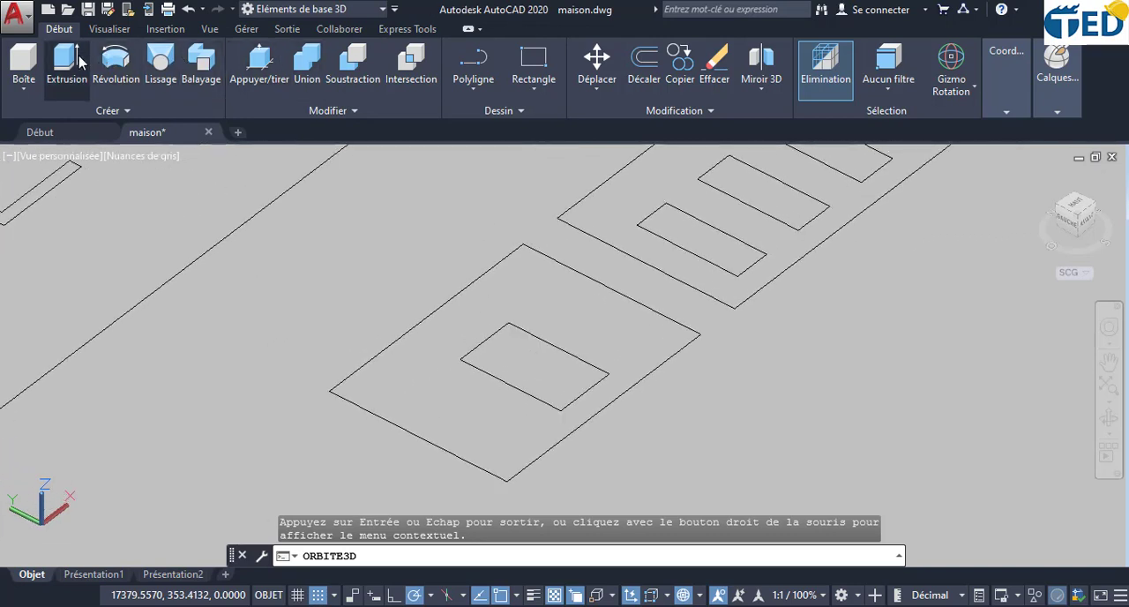
click(22, 60)
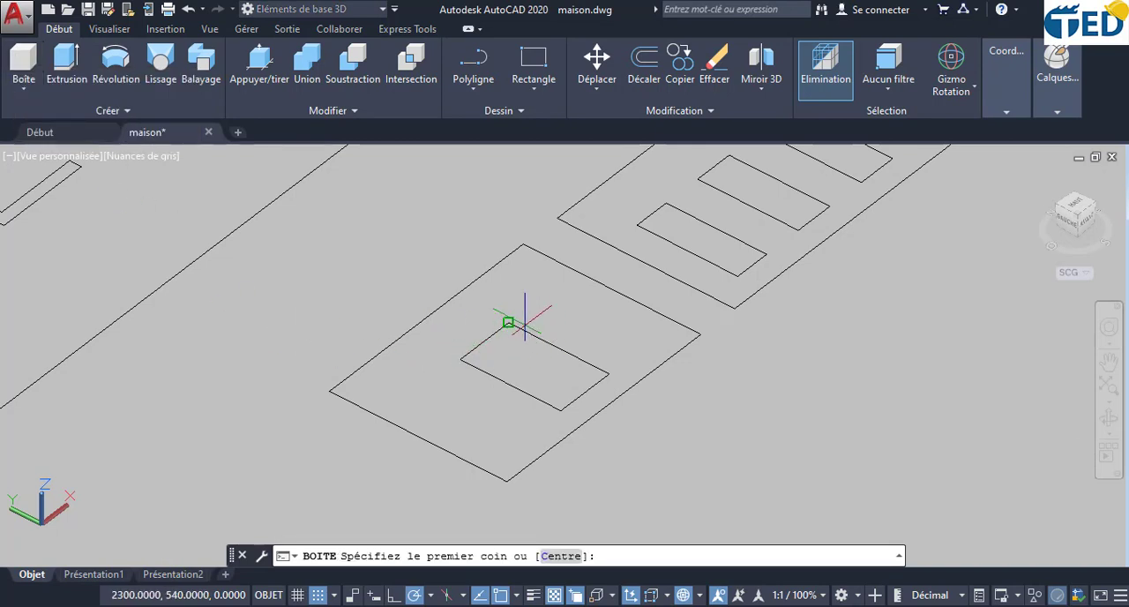
key(Escape)
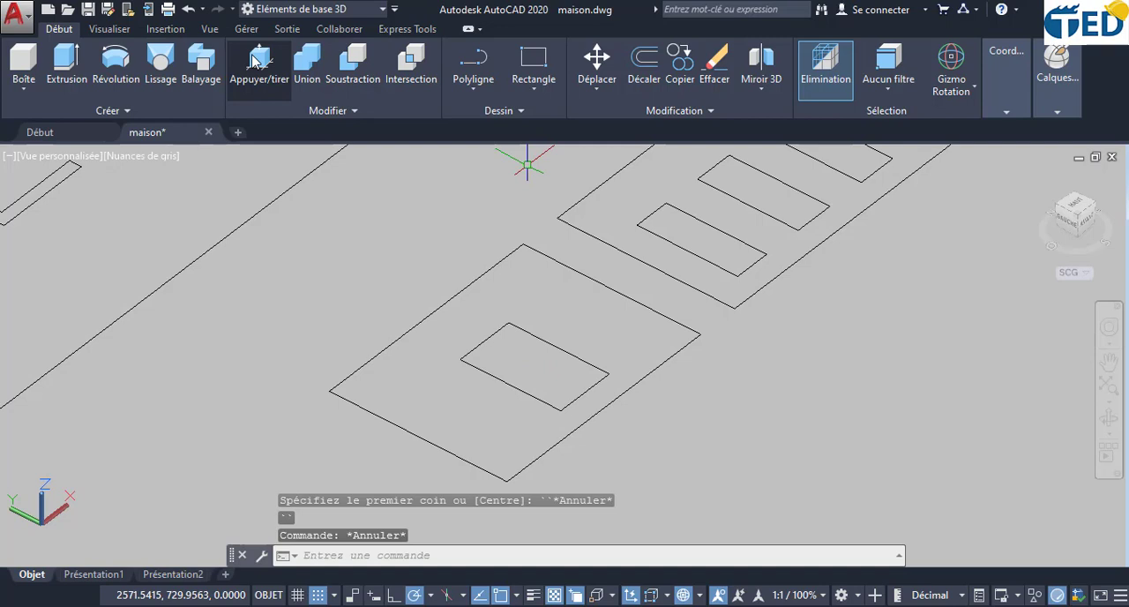
click(643, 64)
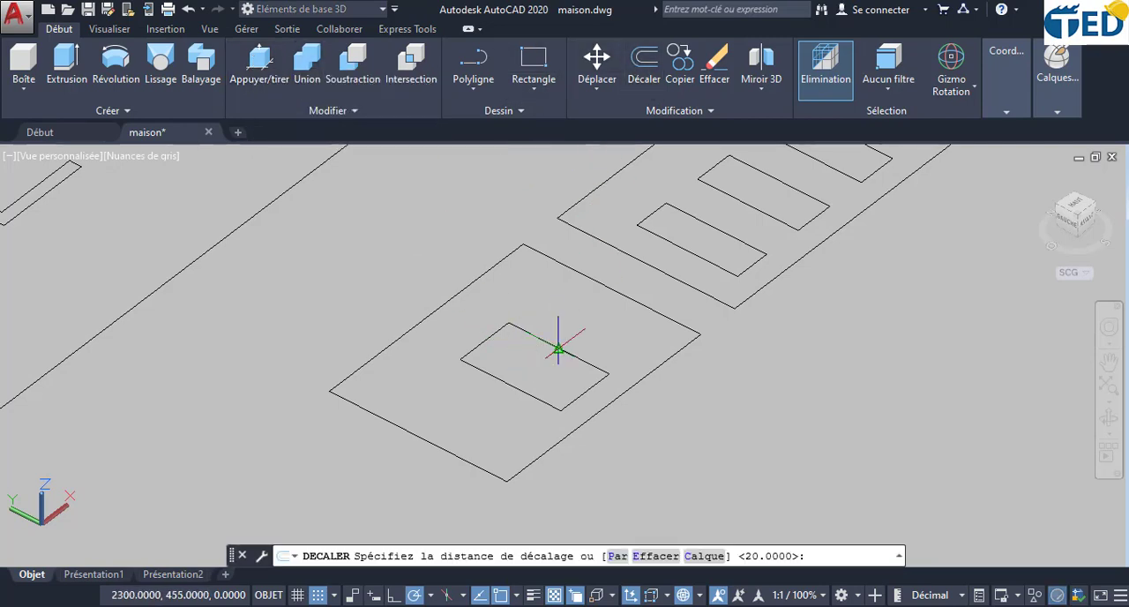
key(Return)
click(558, 347)
click(531, 361)
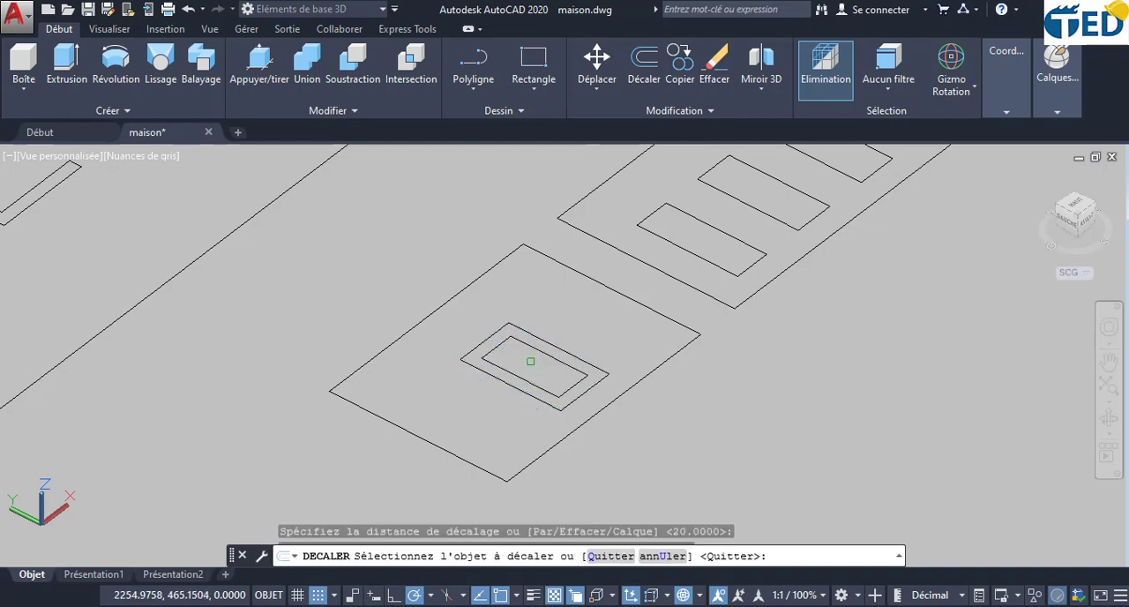
key(Escape)
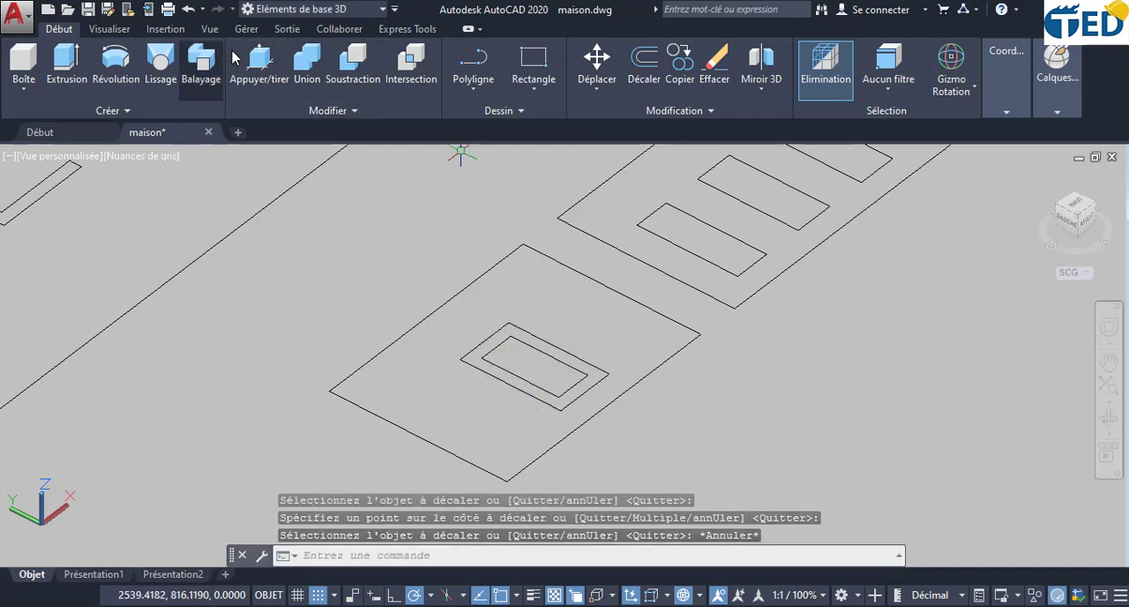
- Presspull the band between the two window rectangles up 15 to form the window frame
click(259, 62)
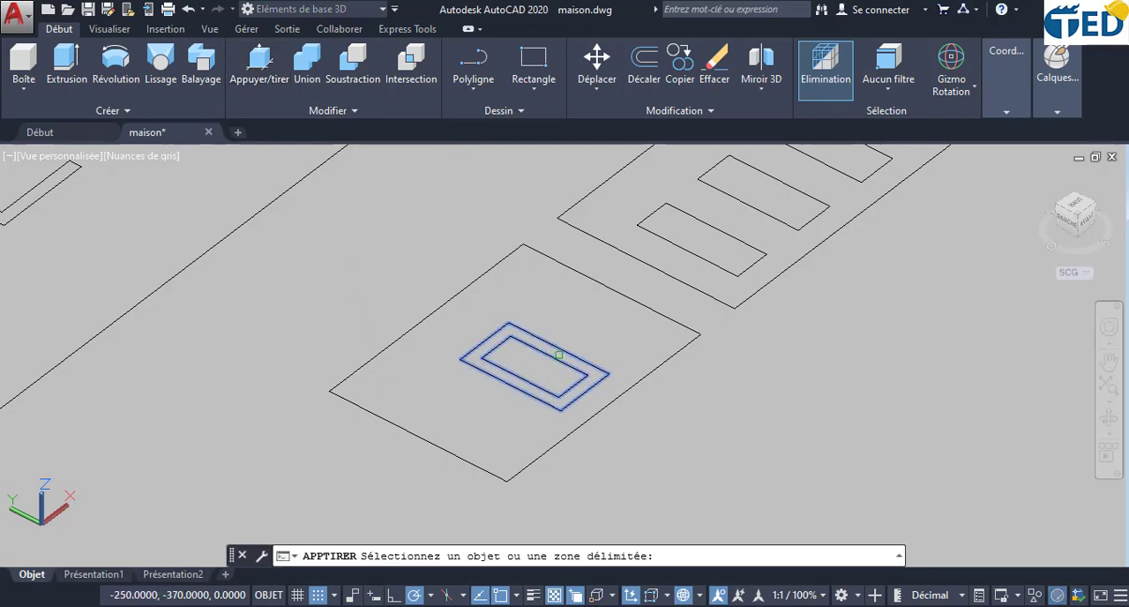
click(533, 403)
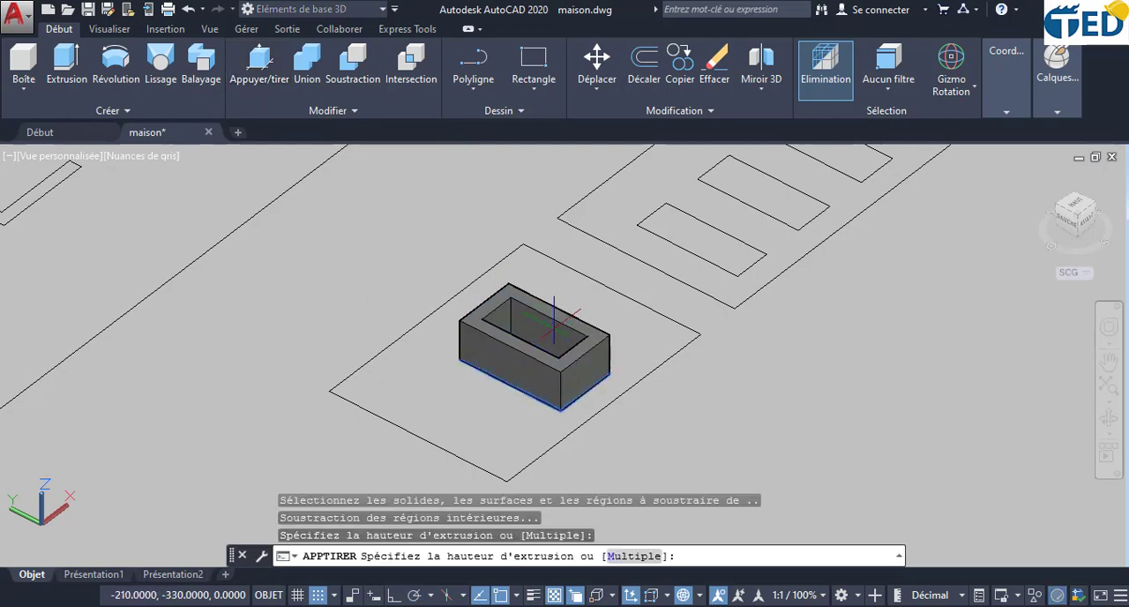
key(Return)
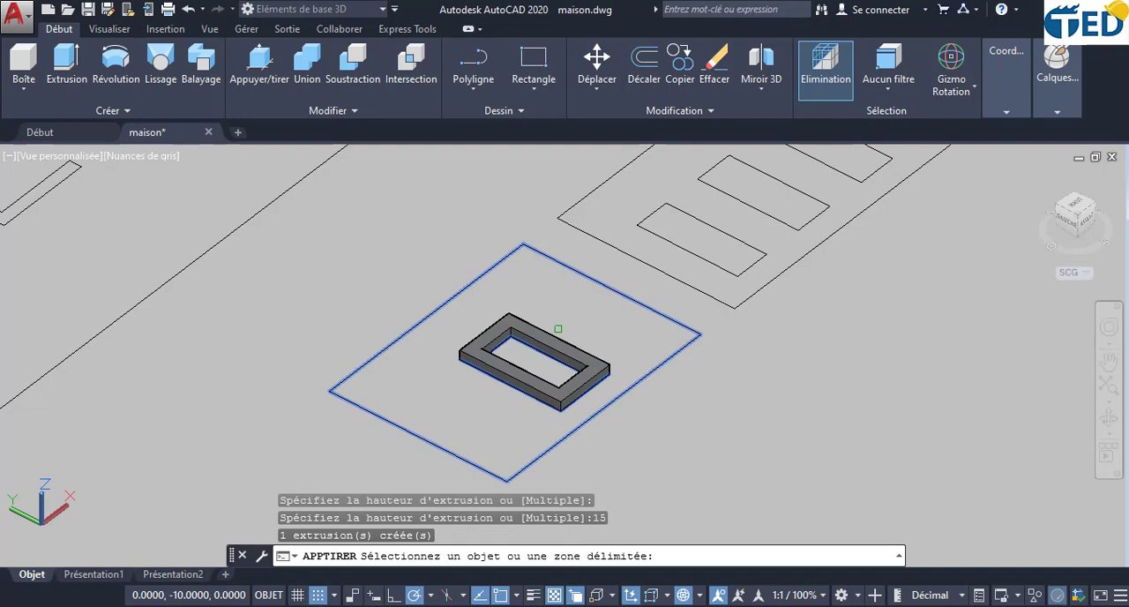
key(Escape)
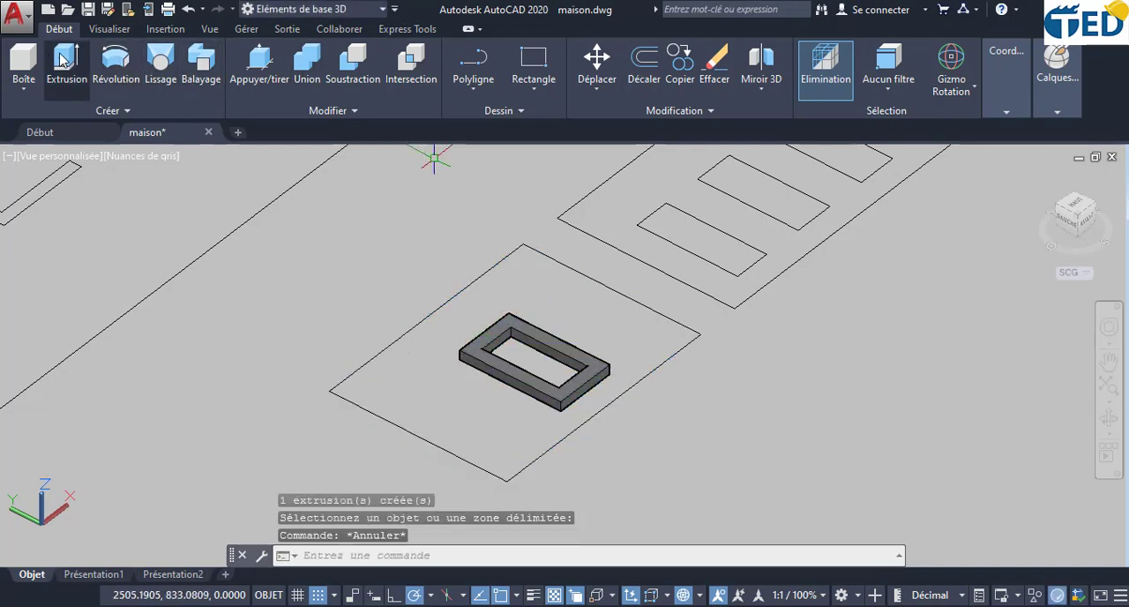
- Create a box with a height of 1 inside the window frame's opening, from its inner bottom corner to the opposite one
click(24, 62)
scroll(497, 375, up, 5)
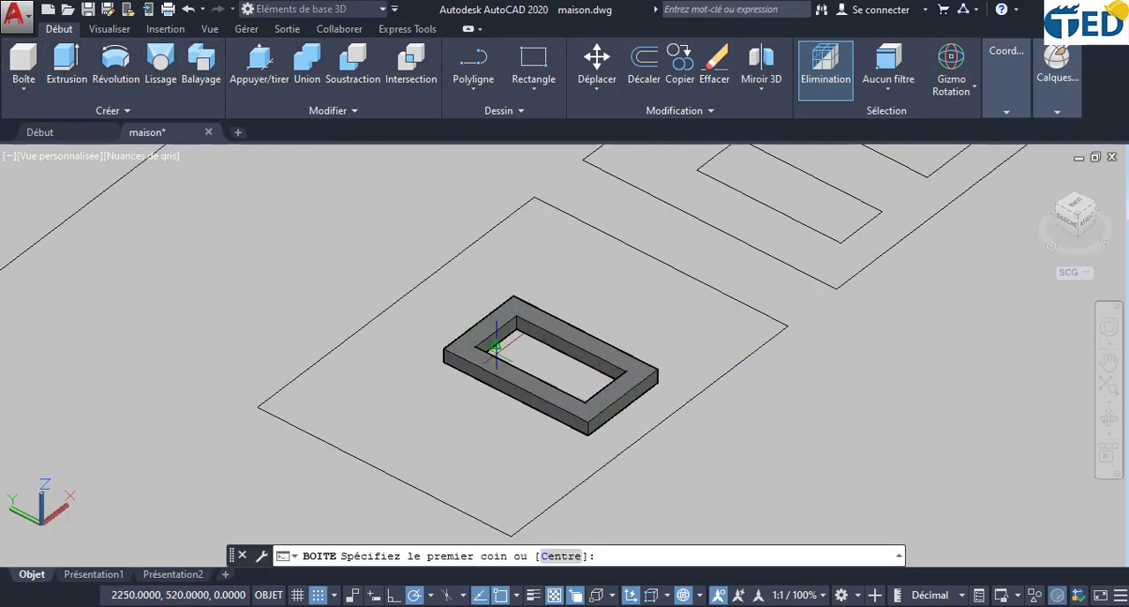
click(536, 304)
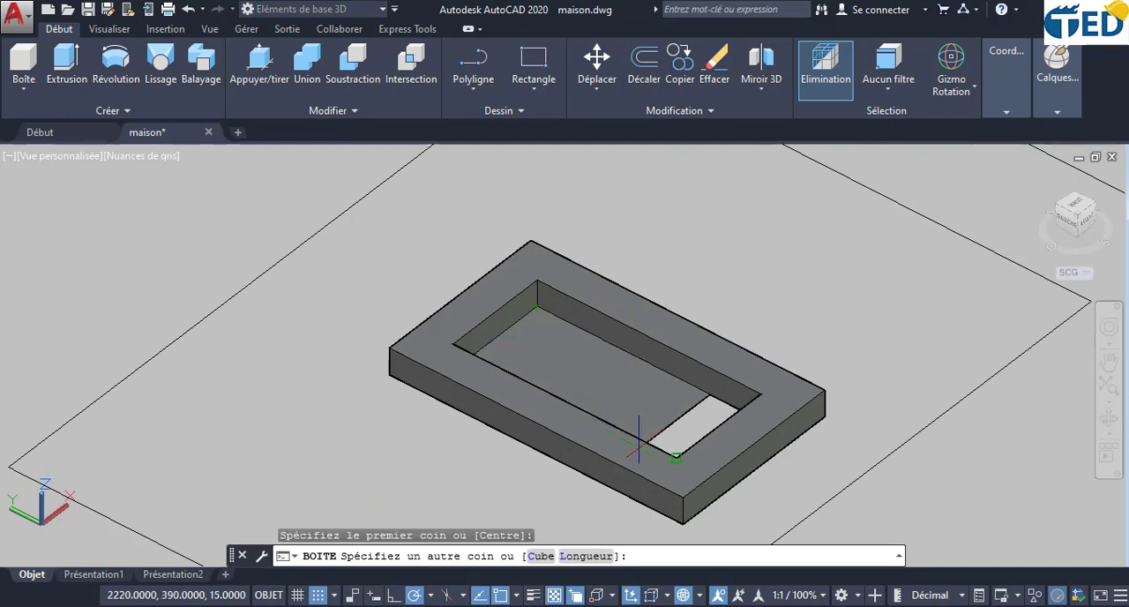
click(676, 485)
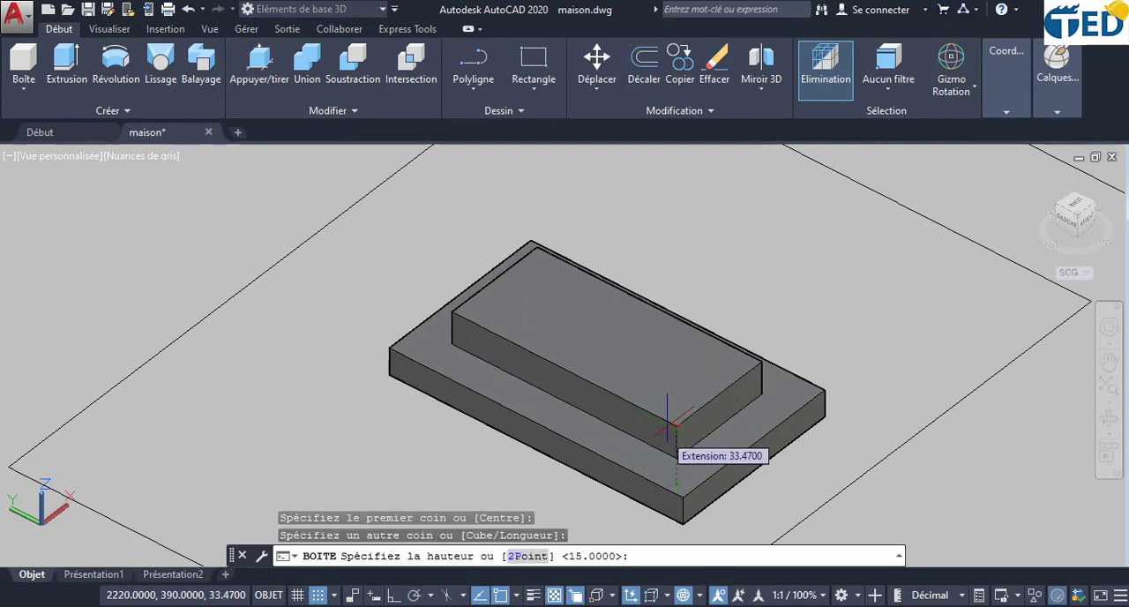
text(1)
key(Return)
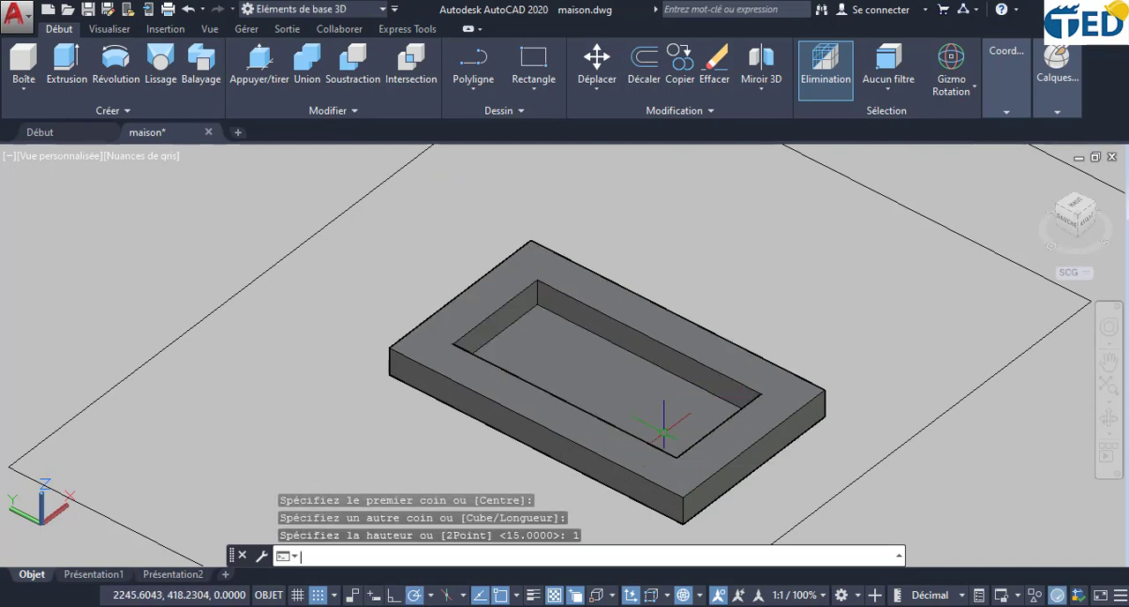
scroll(663, 352, down, 3)
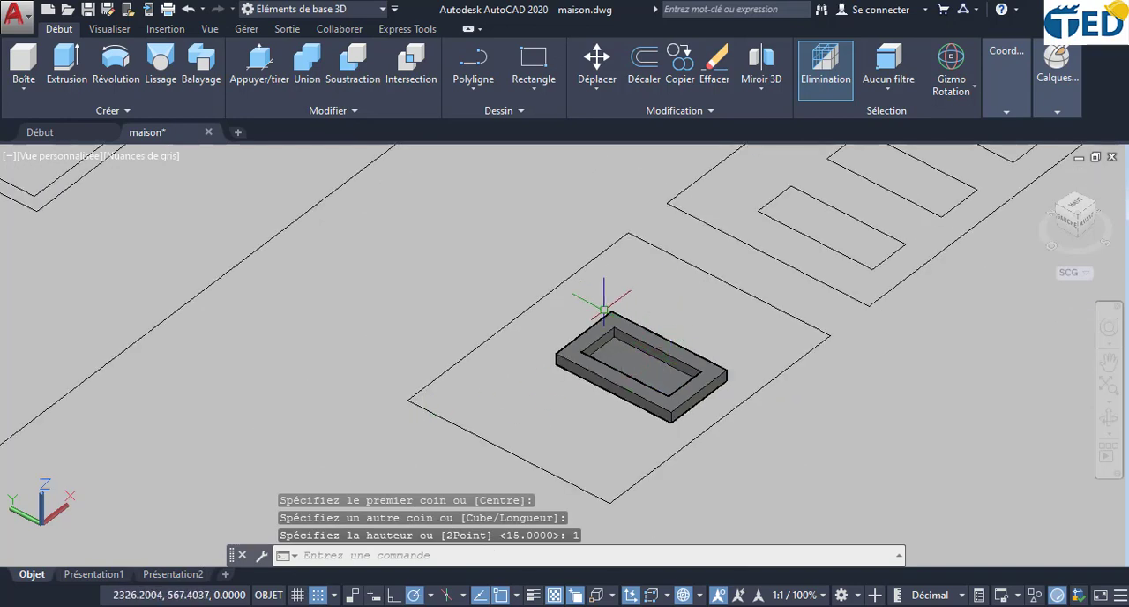
scroll(711, 326, down, 2)
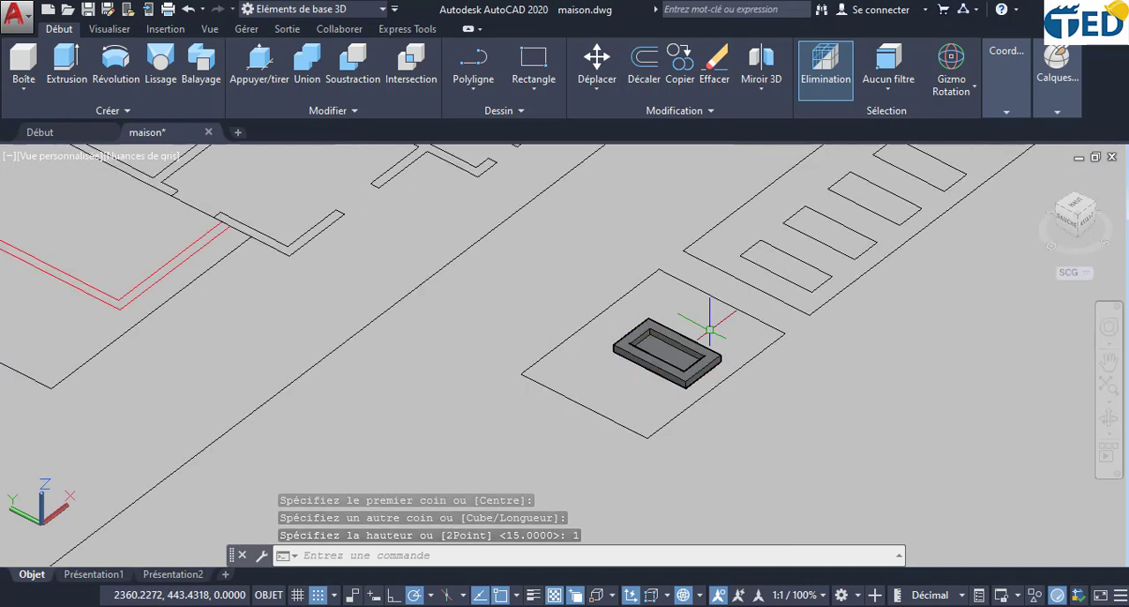
- Rotate the window frame together with its pane from lying flat to upright above the small facade outline
click(638, 393)
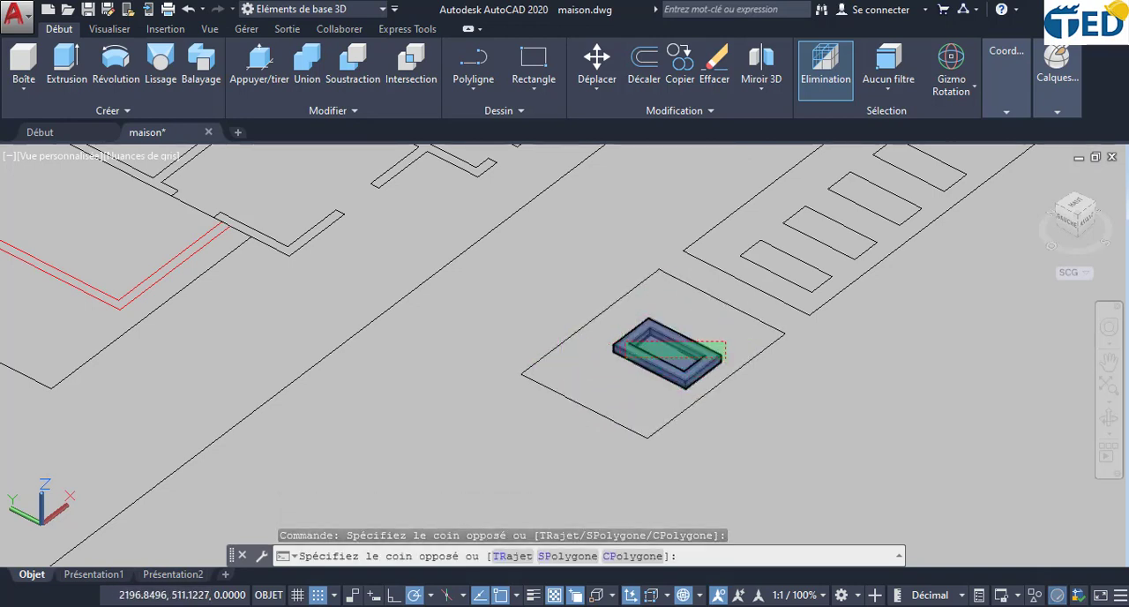
click(628, 350)
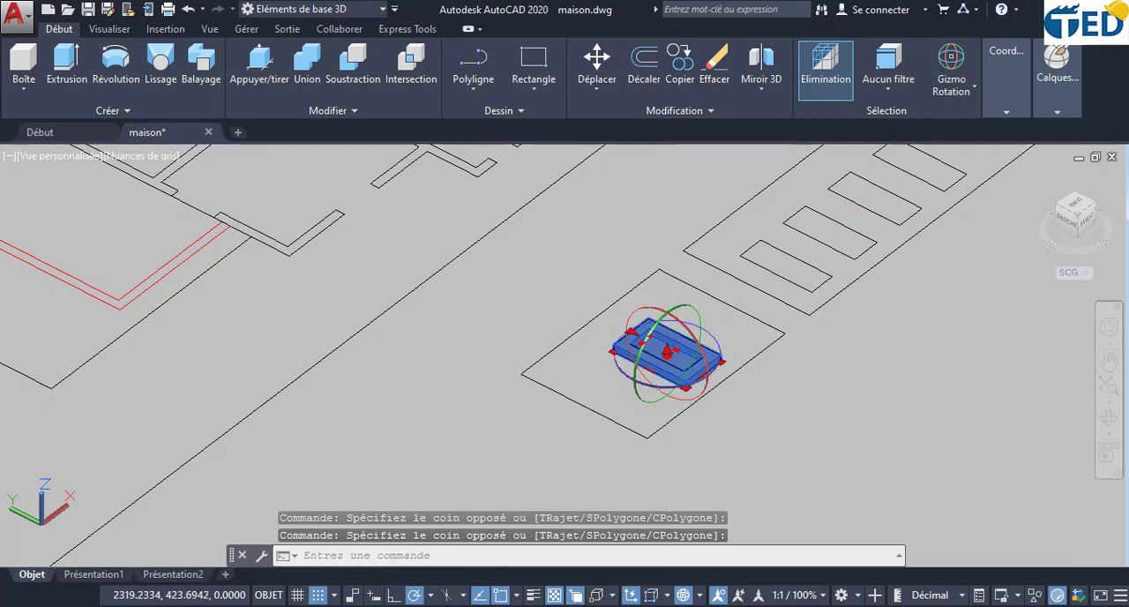
click(705, 352)
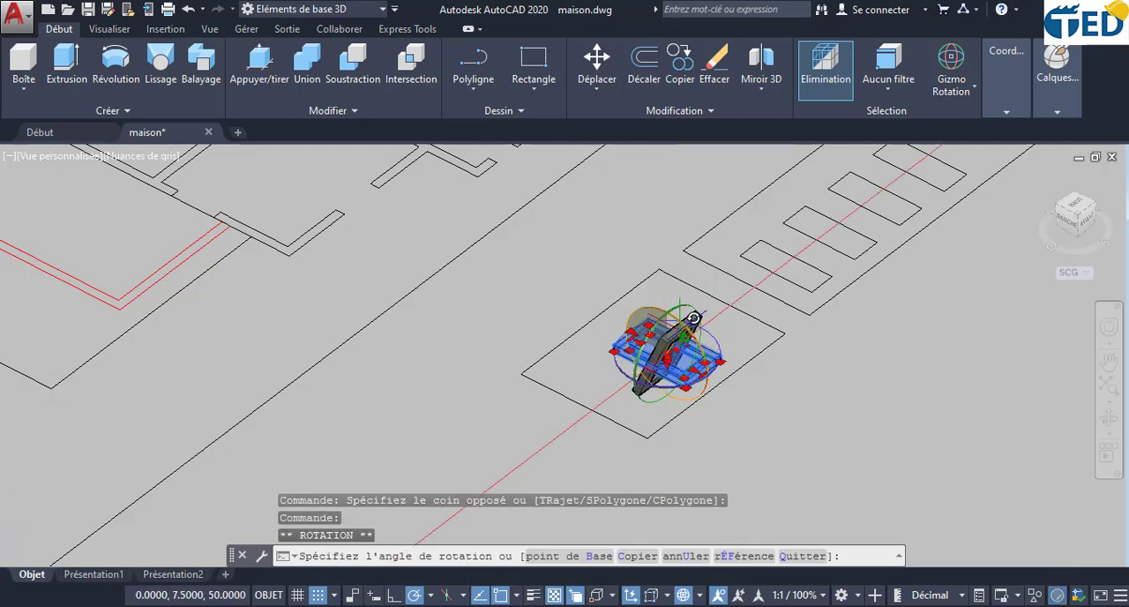
click(684, 309)
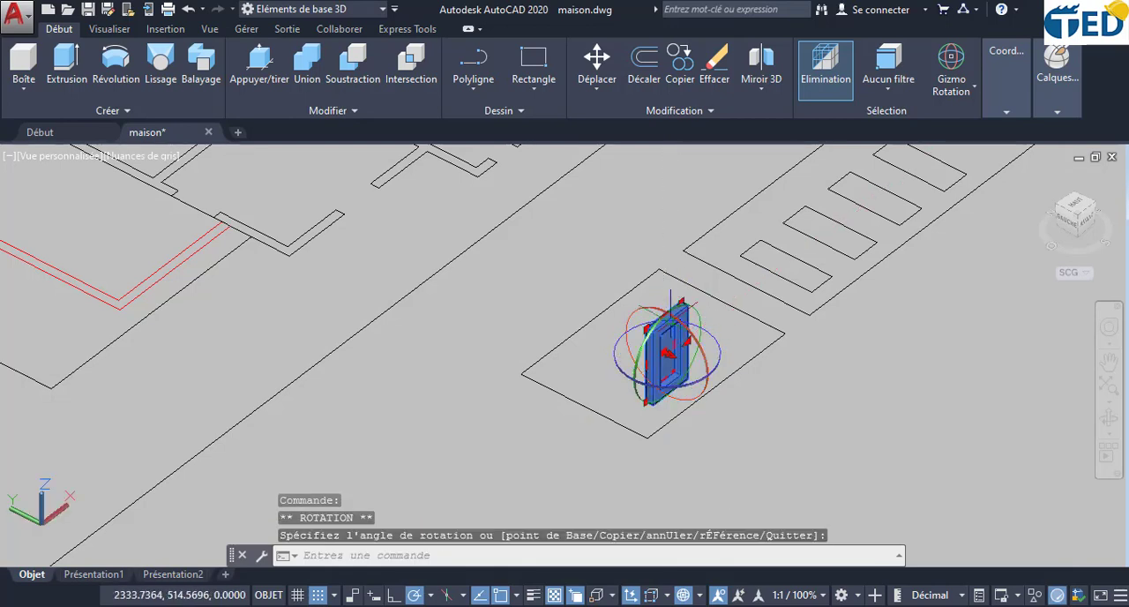
- Move the upright window from its bottom corner to the lower corner of the wall opening above the terrace slab
scroll(574, 424, up, 5)
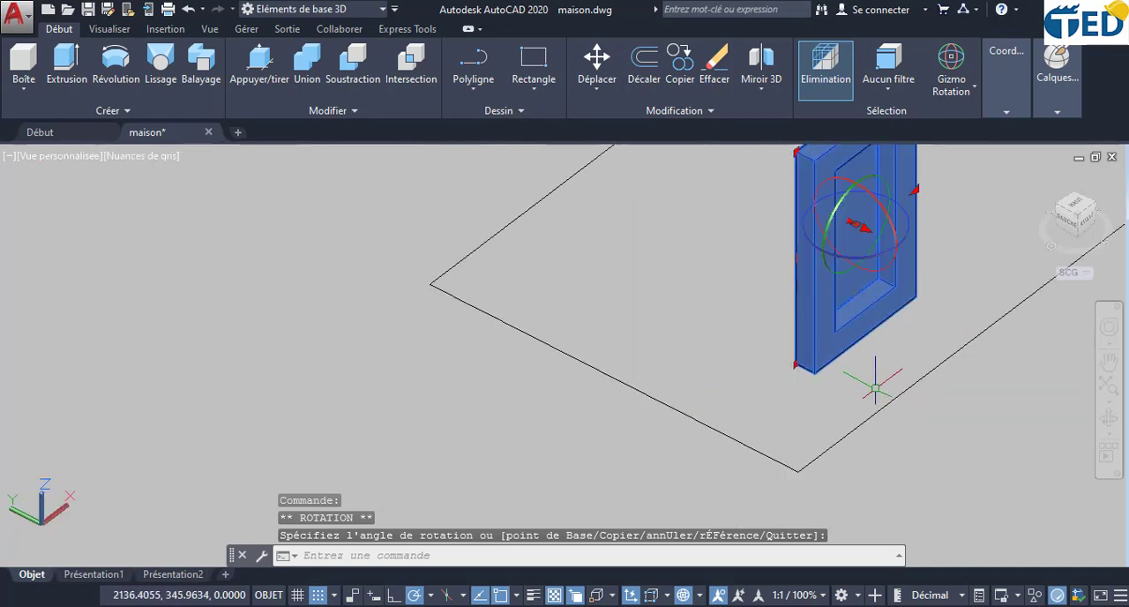
click(596, 64)
click(816, 378)
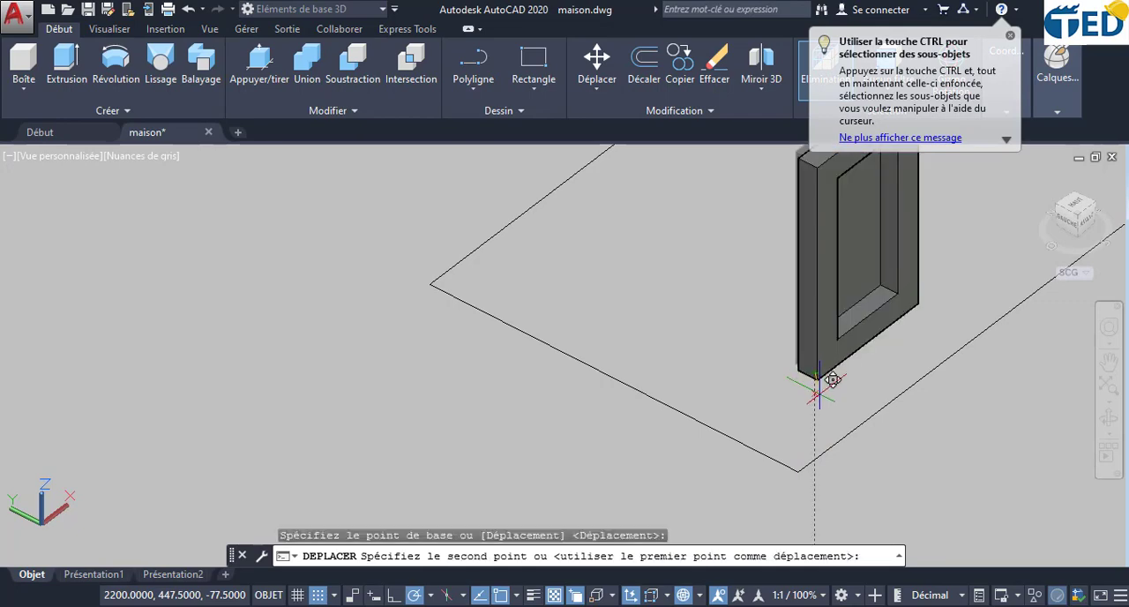
scroll(915, 388, down, 8)
middle_drag(927, 295, 636, 547)
middle_drag(997, 176, 750, 331)
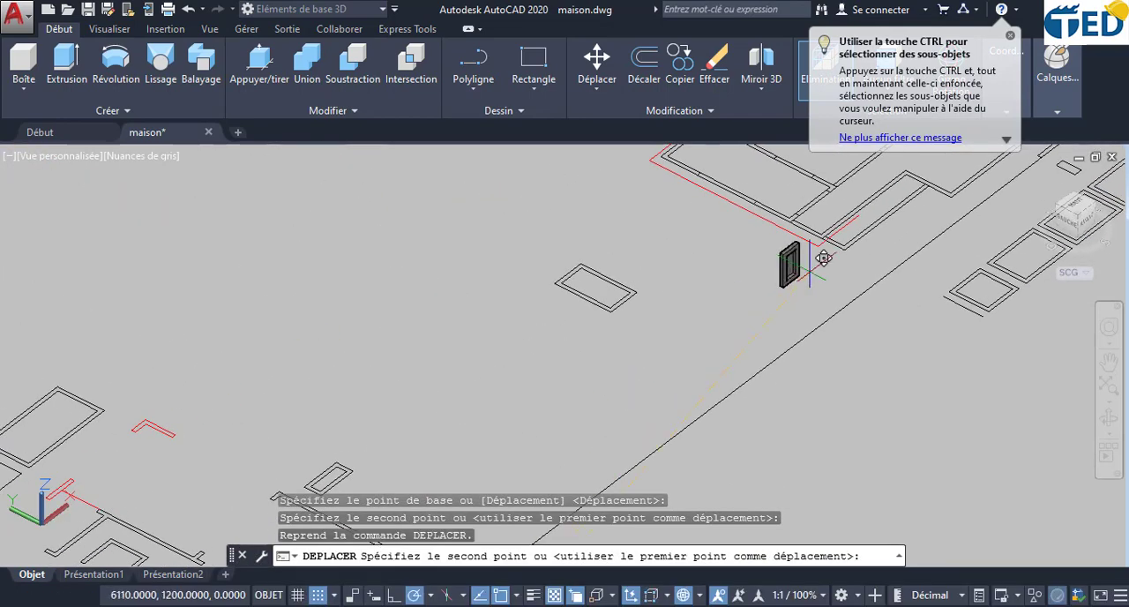
scroll(825, 256, down, 6)
mouse_move(859, 225)
middle_down()
mouse_move(697, 404)
mouse_move(514, 534)
middle_up()
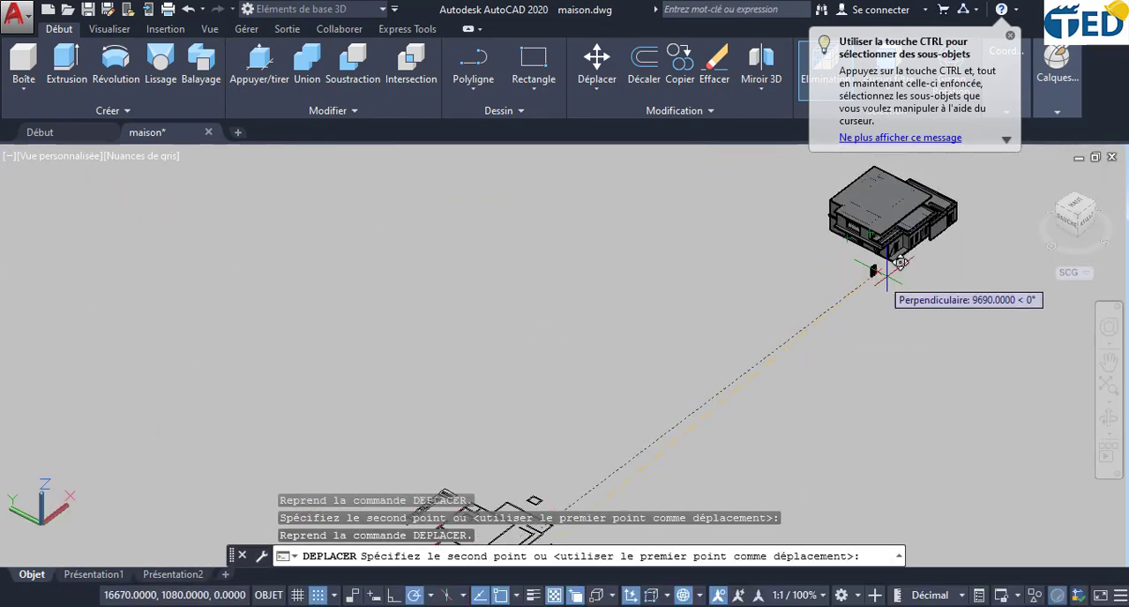
scroll(899, 262, up, 8)
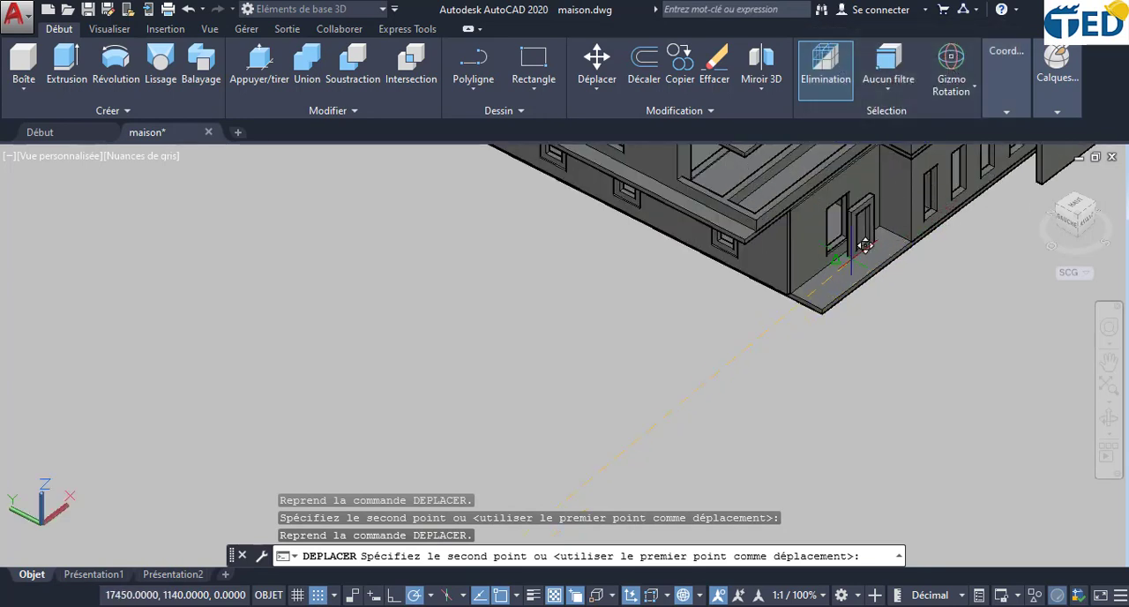
scroll(838, 240, up, 4)
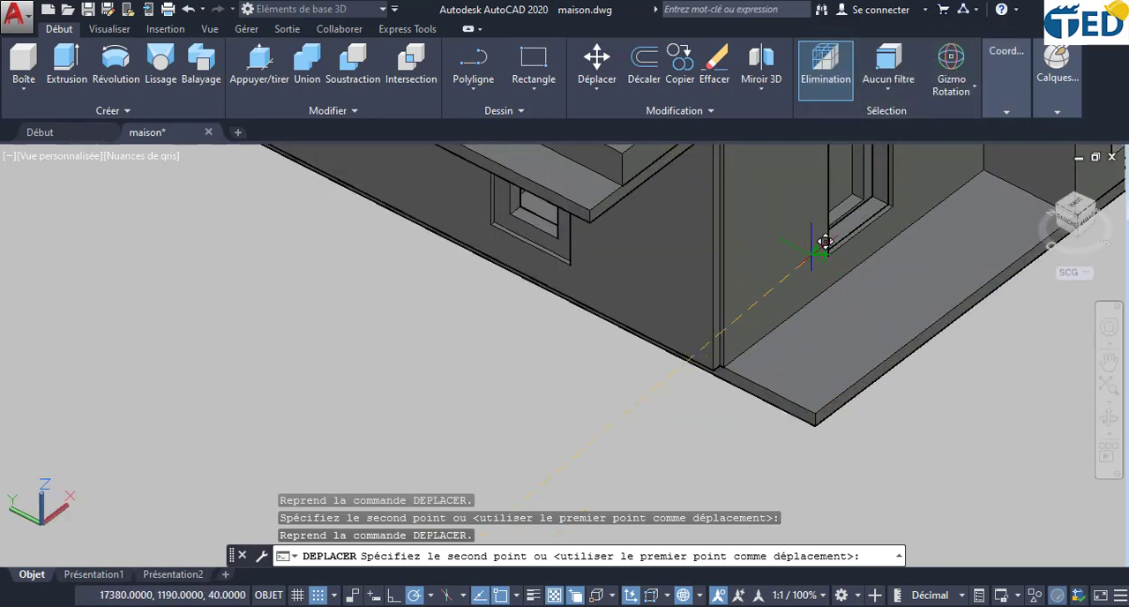
click(825, 240)
- Move the window frame and pane within the wall opening from their lower corner to the opening's outer lower corner
scroll(869, 234, up, 5)
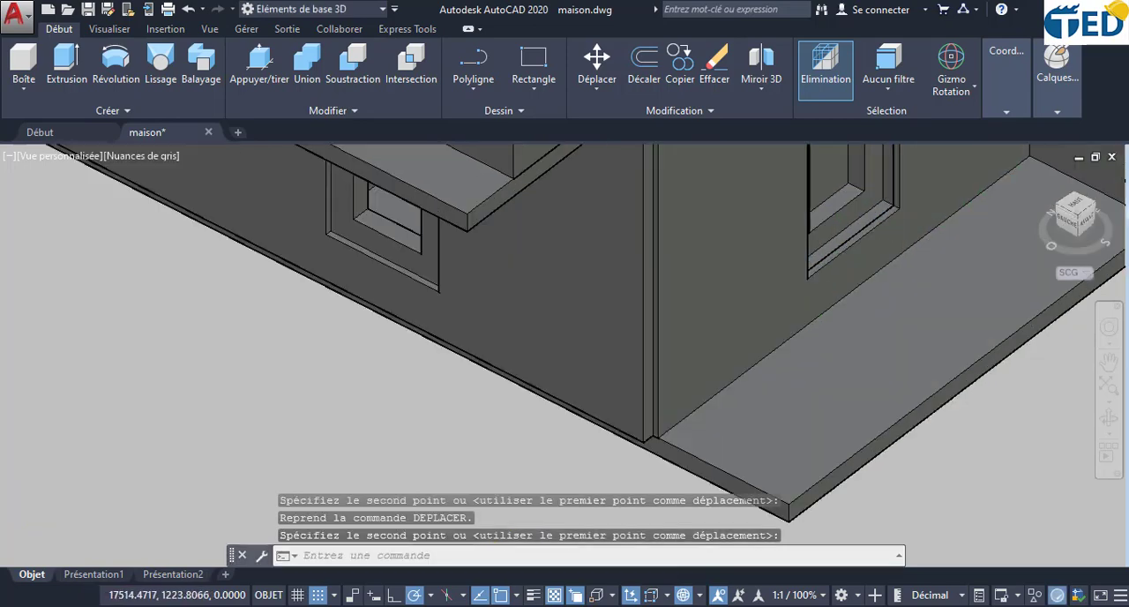
scroll(876, 194, down, 5)
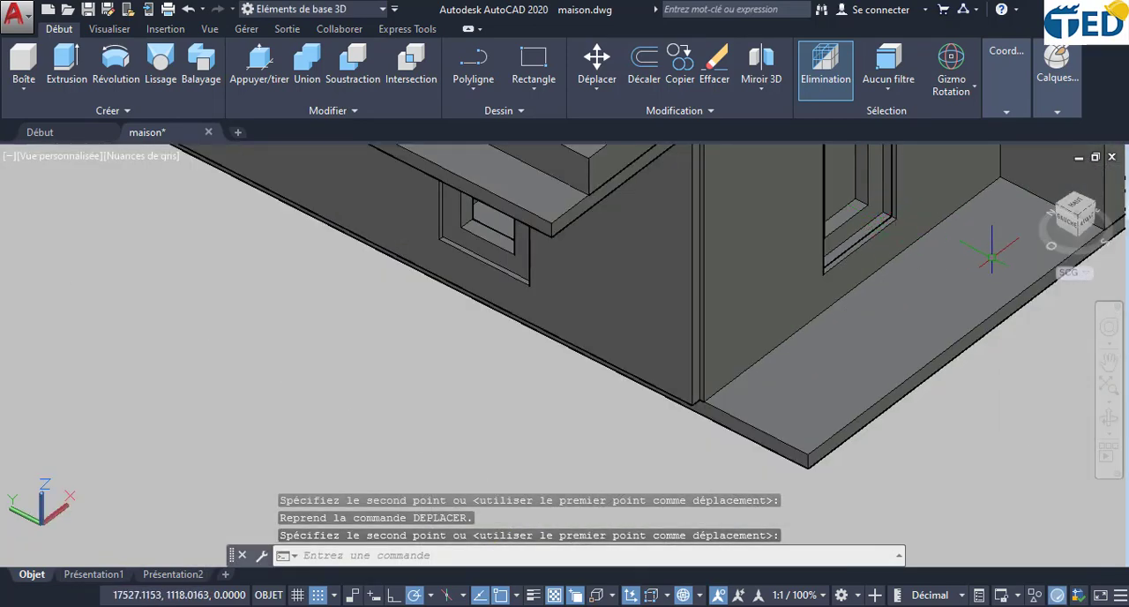
click(860, 209)
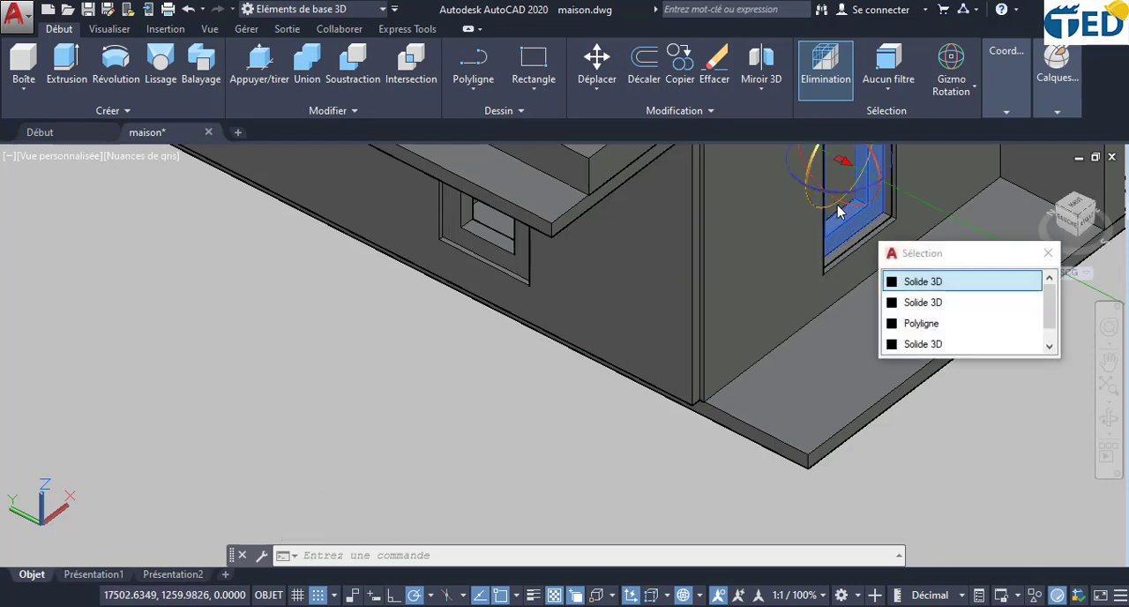
click(838, 214)
key(Escape)
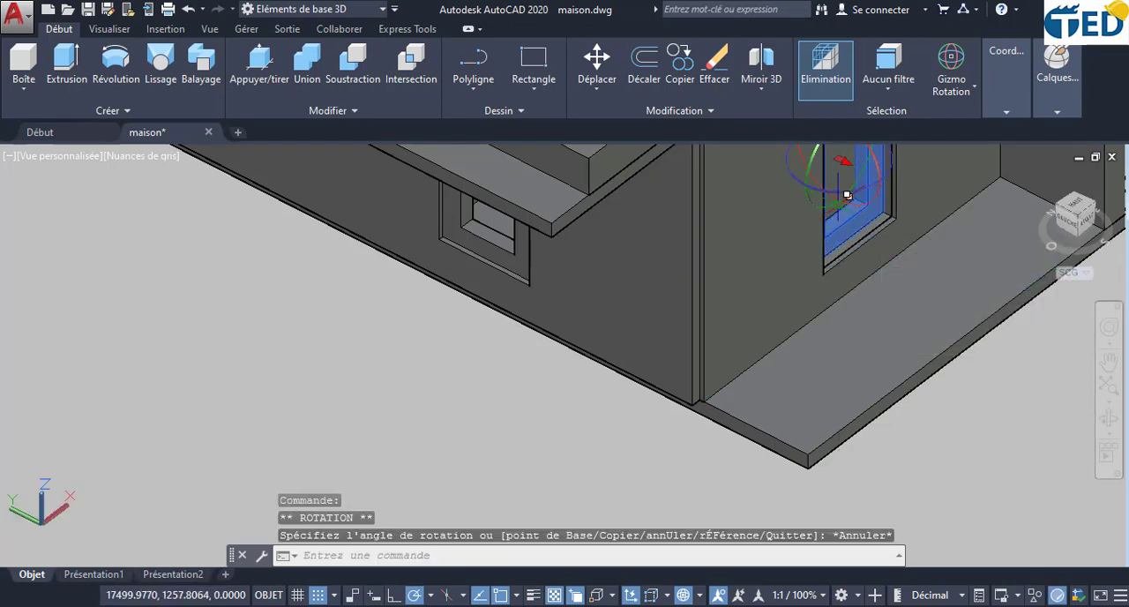
click(845, 190)
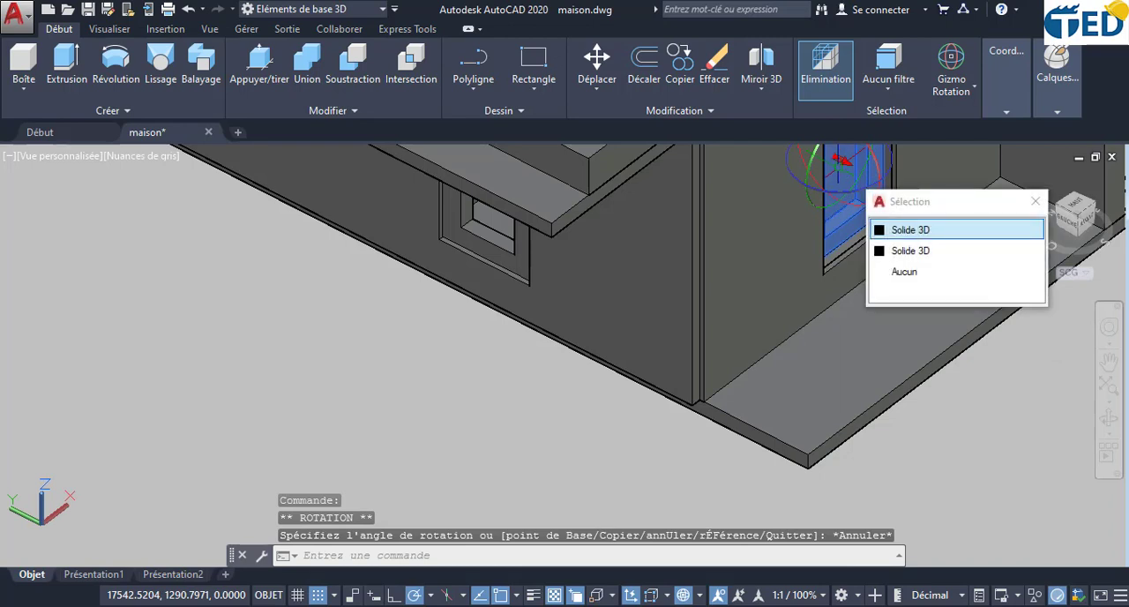
click(911, 230)
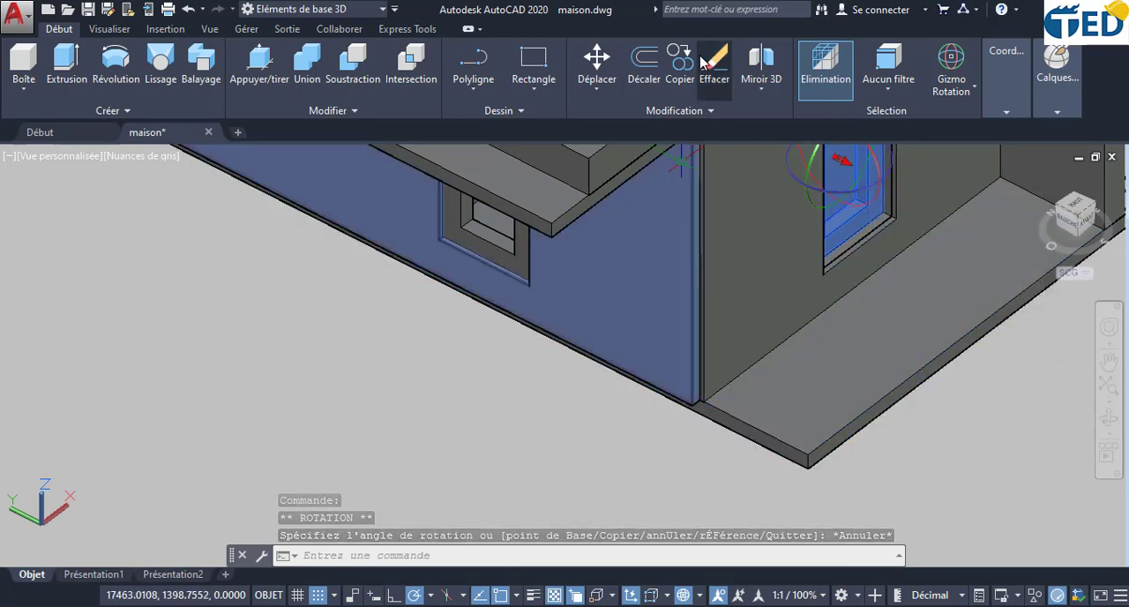
click(596, 62)
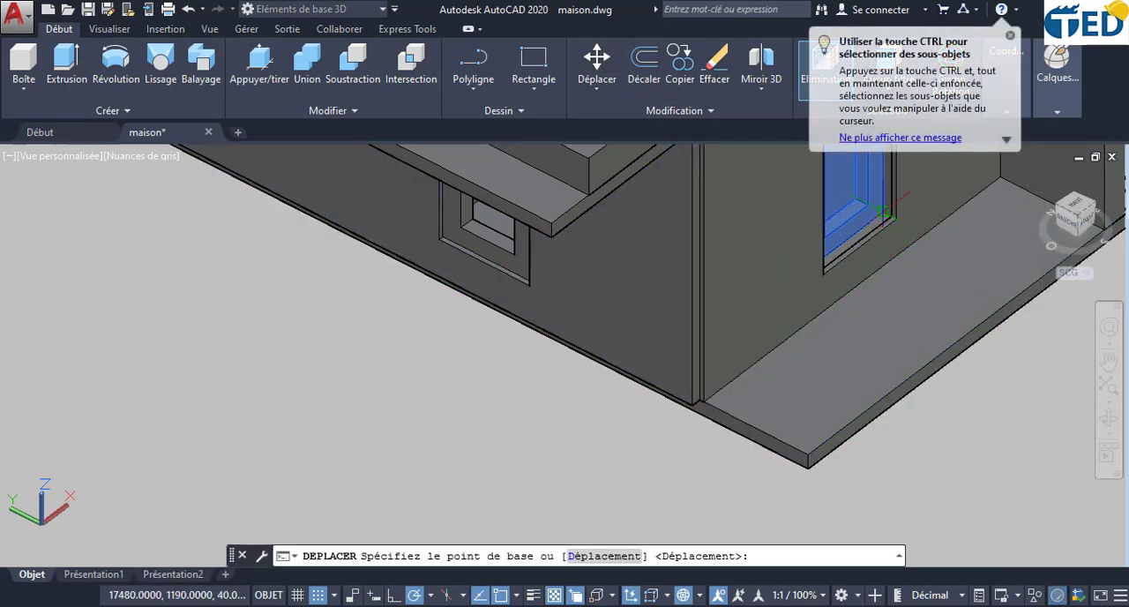
scroll(882, 210, up, 2)
click(882, 210)
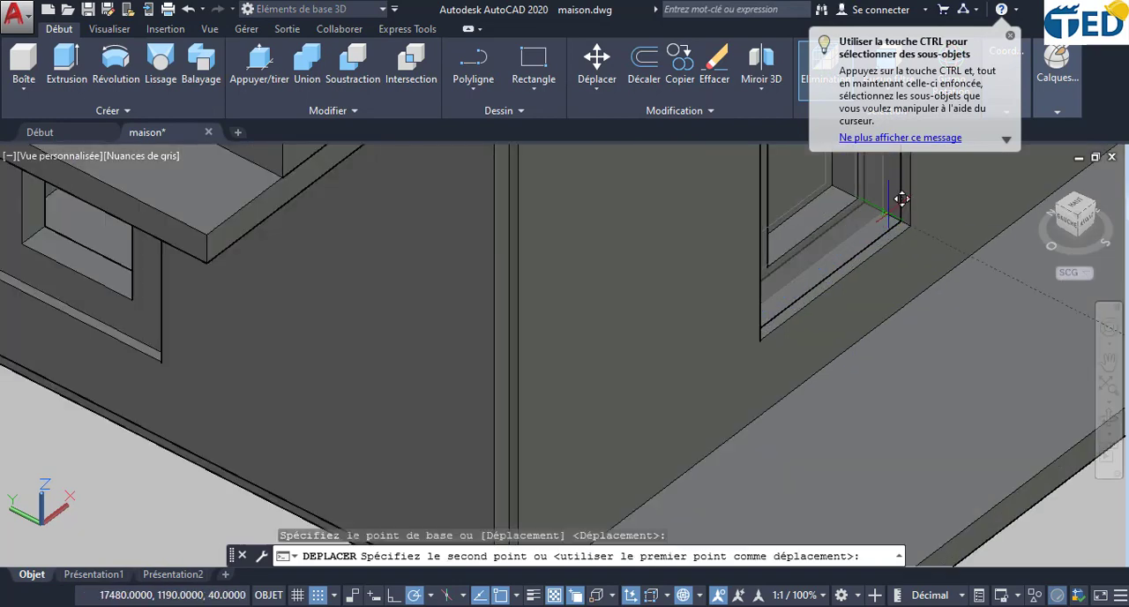
click(919, 210)
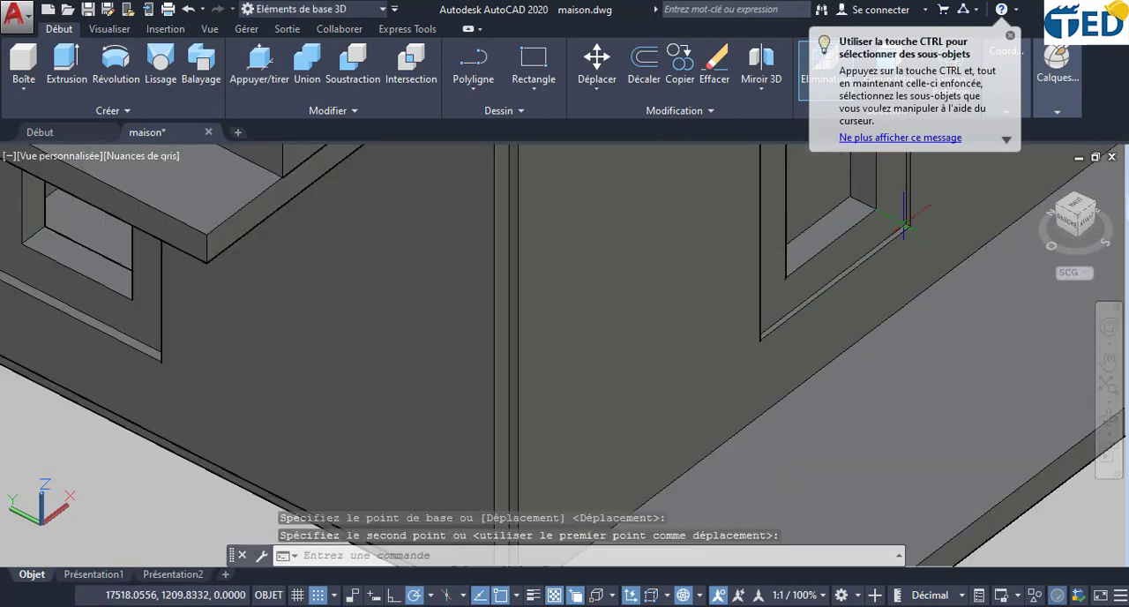
- Examine from several angles how the placed window sits in its opening, and compare the window openings on the adjoining facade
scroll(941, 304, down, 2)
scroll(940, 305, down, 3)
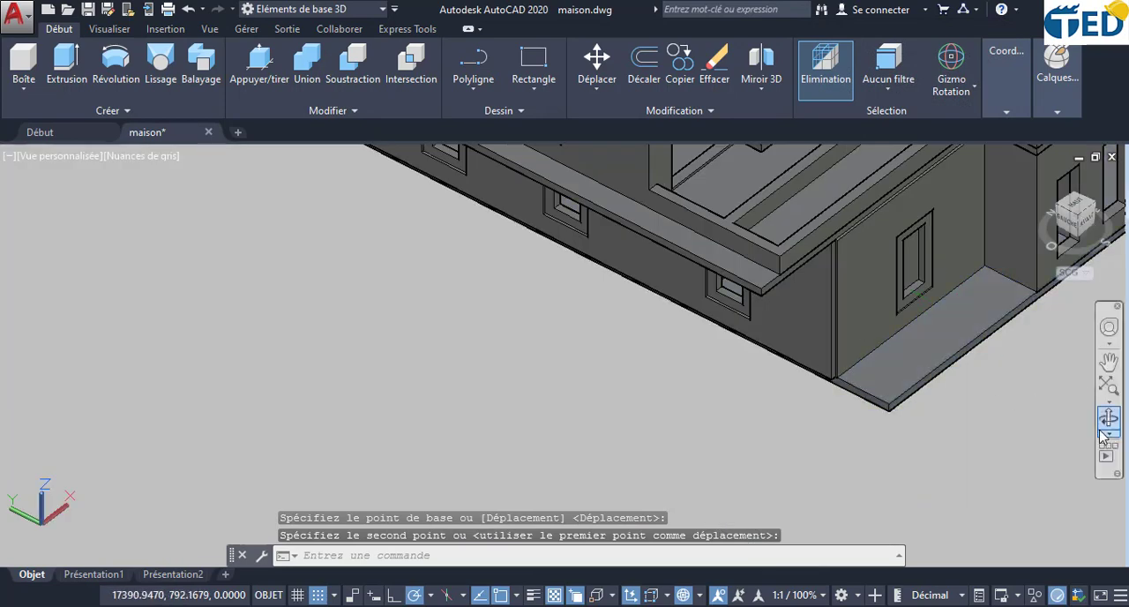
click(1108, 420)
drag(1073, 406, 559, 319)
scroll(726, 312, up, 5)
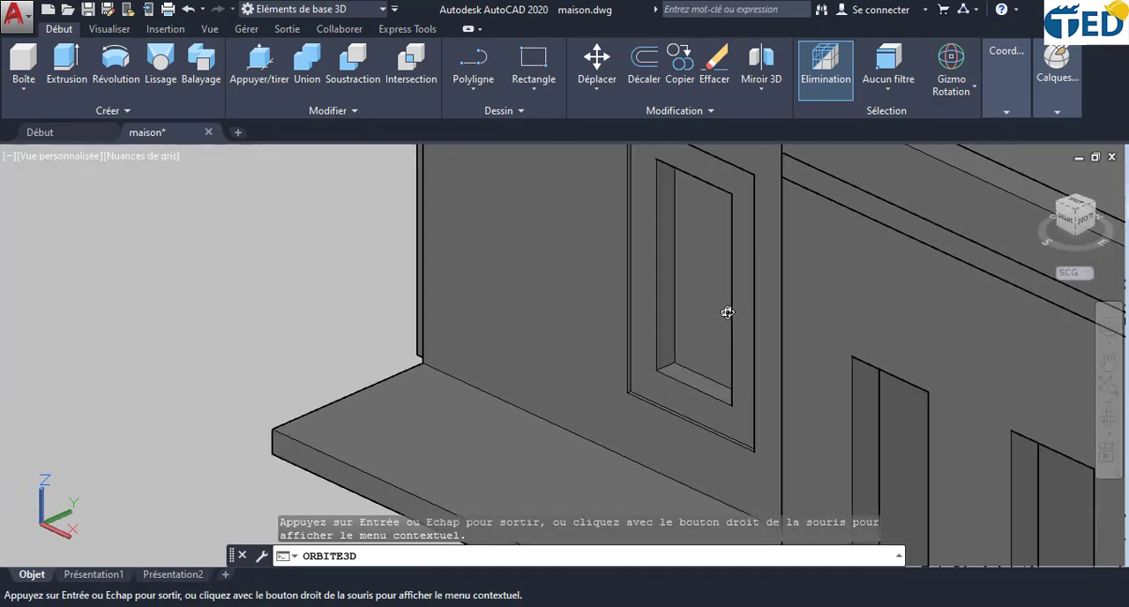
mouse_move(726, 312)
mouse_down()
mouse_move(696, 375)
mouse_move(849, 383)
mouse_move(792, 394)
mouse_move(738, 298)
mouse_up()
scroll(735, 280, up, 2)
scroll(736, 280, down, 5)
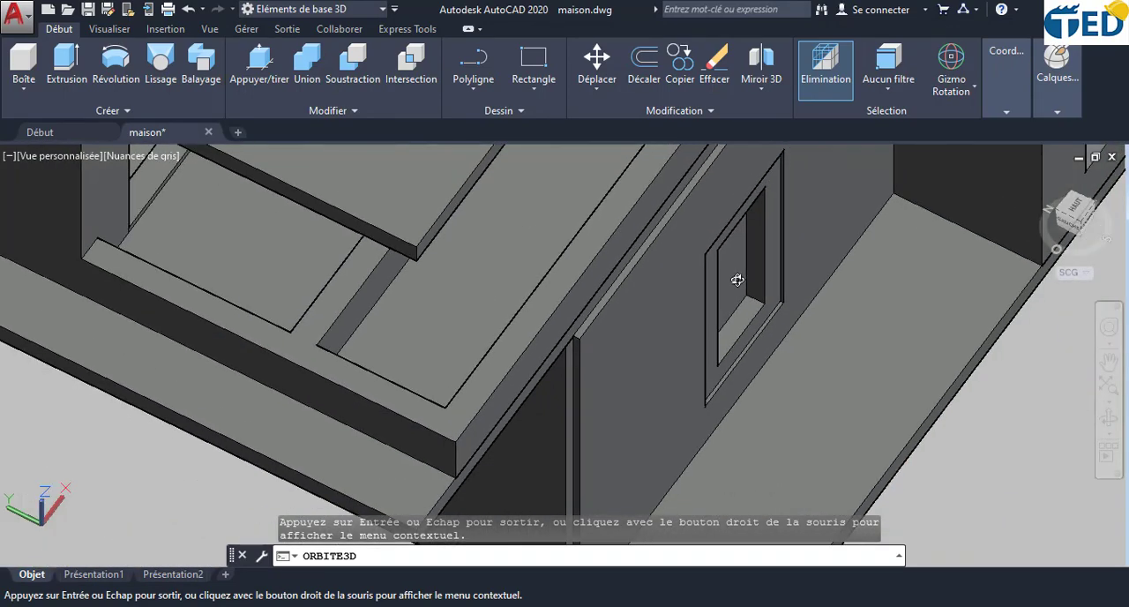
drag(547, 463, 298, 312)
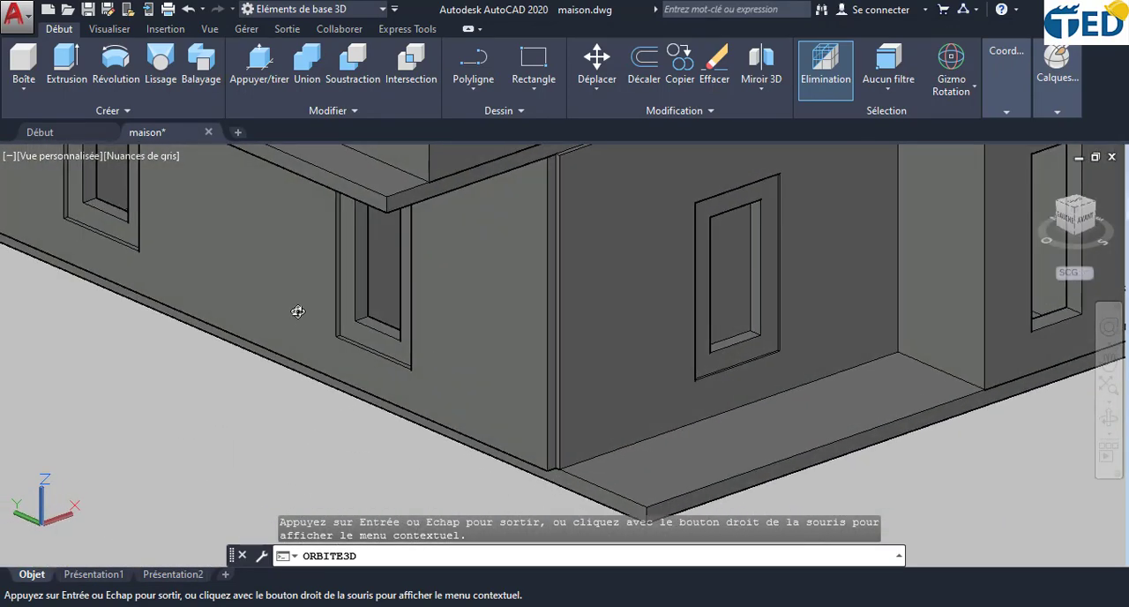
middle_drag(341, 261, 555, 300)
scroll(555, 297, up, 3)
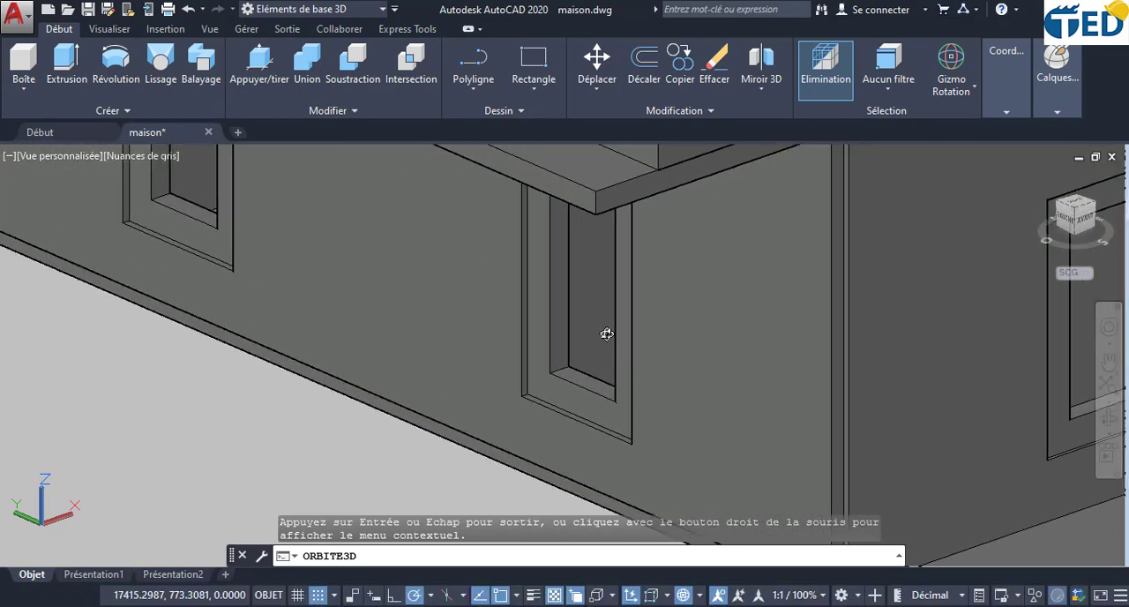
drag(607, 334, 567, 353)
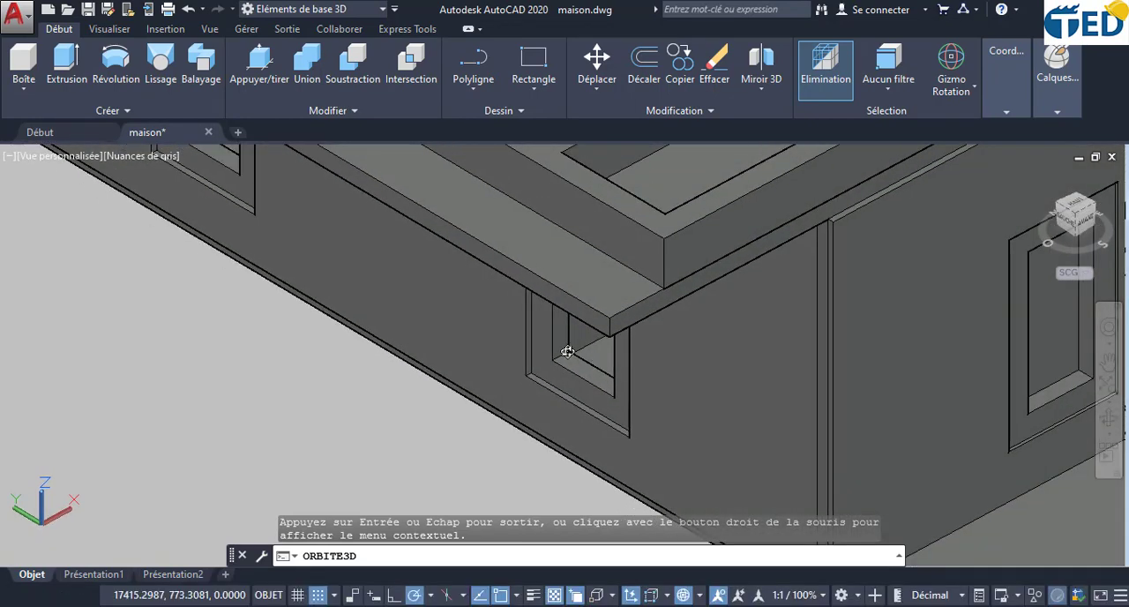
middle_drag(487, 309, 807, 433)
middle_drag(423, 242, 547, 308)
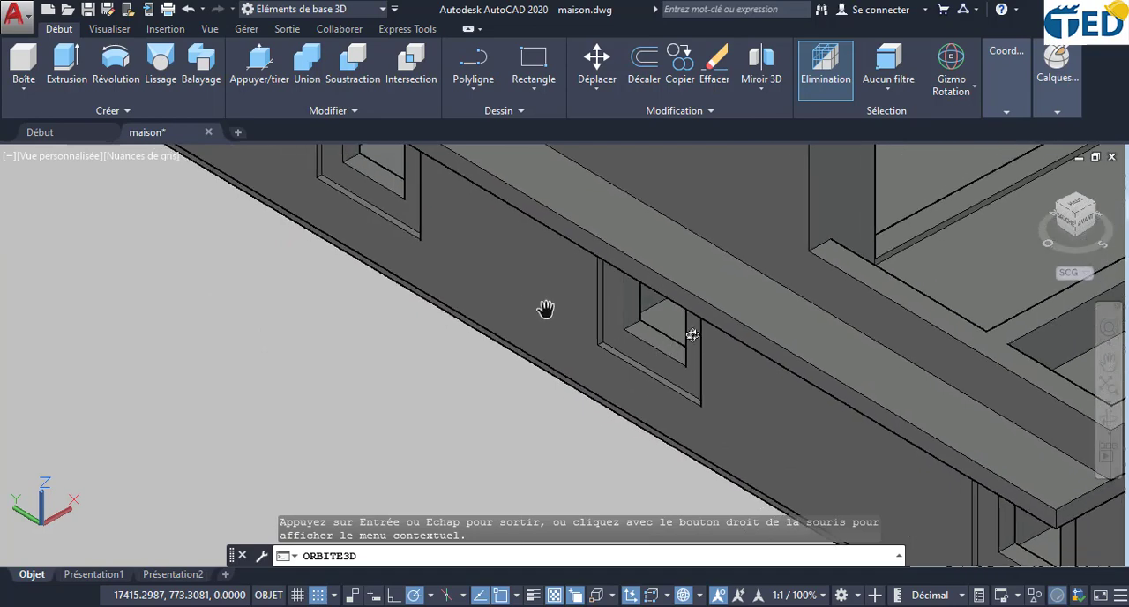
- Create a box with a height of 1 over the first window rectangle in the three-window facade outline, from corner to opposite corner
scroll(666, 327, down, 1)
scroll(662, 328, down, 3)
middle_drag(750, 451, 761, 285)
scroll(741, 285, down, 6)
scroll(548, 366, down, 4)
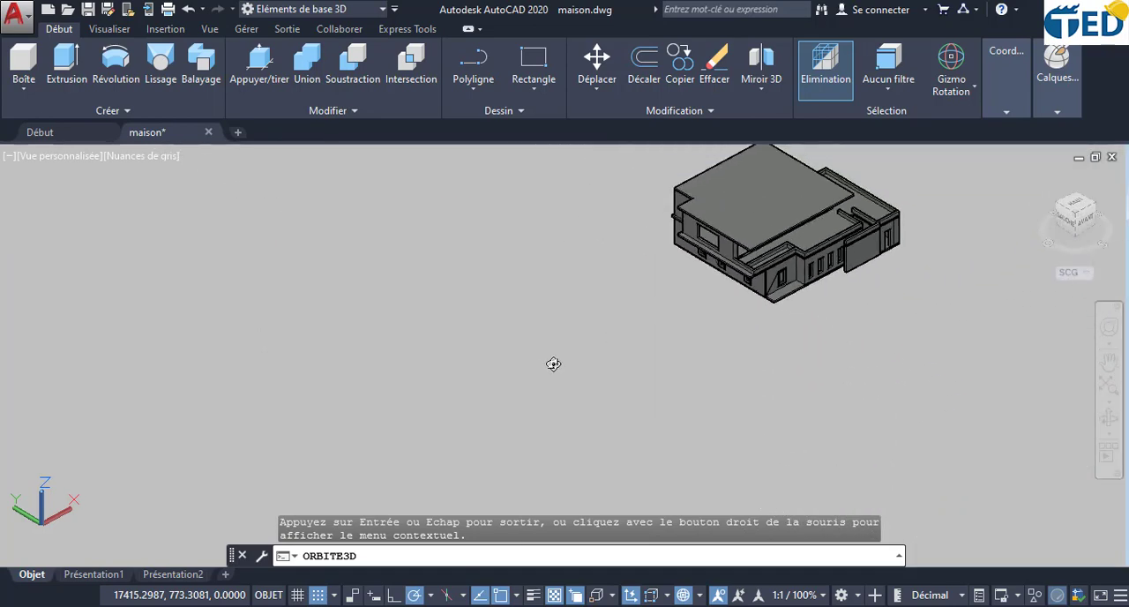
scroll(548, 365, down, 1)
middle_drag(293, 454, 515, 242)
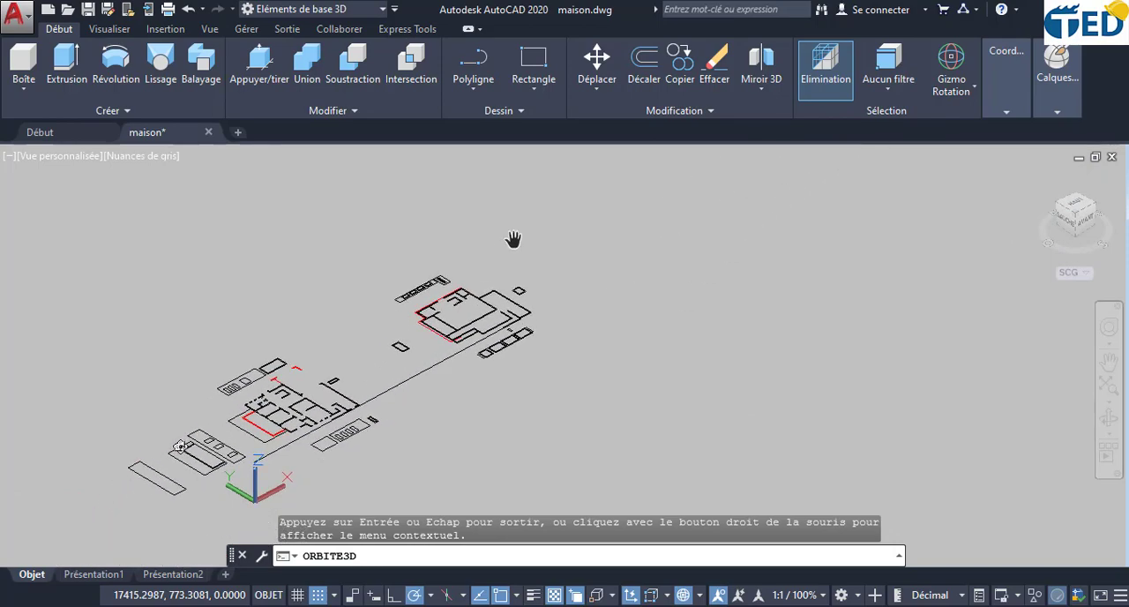
scroll(189, 463, up, 1)
scroll(212, 441, up, 5)
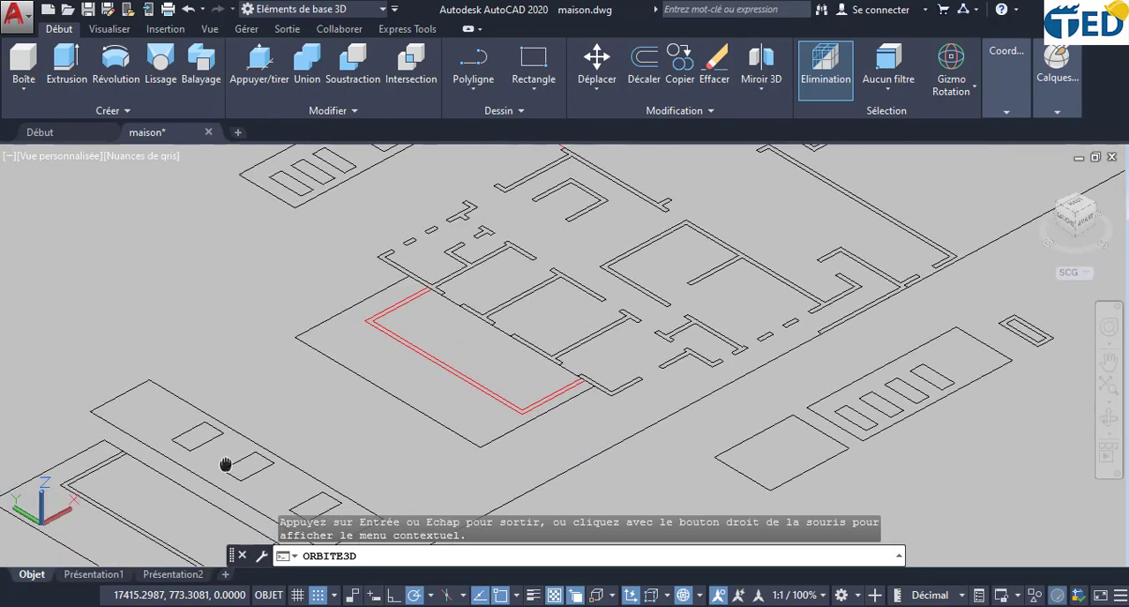
middle_drag(226, 464, 304, 326)
scroll(304, 326, up, 3)
key(Escape)
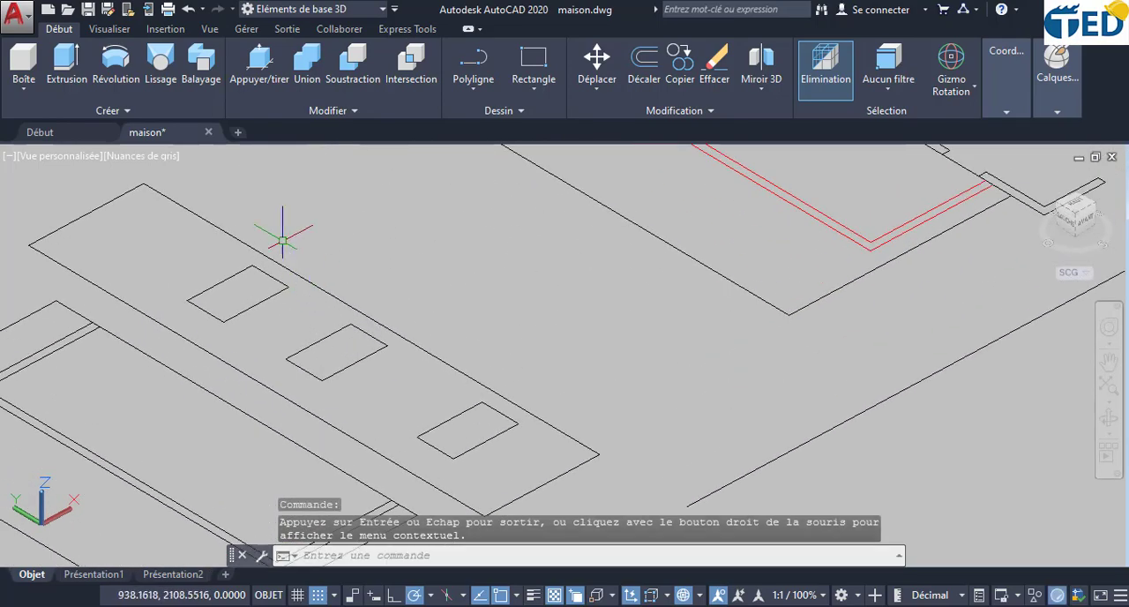
click(24, 60)
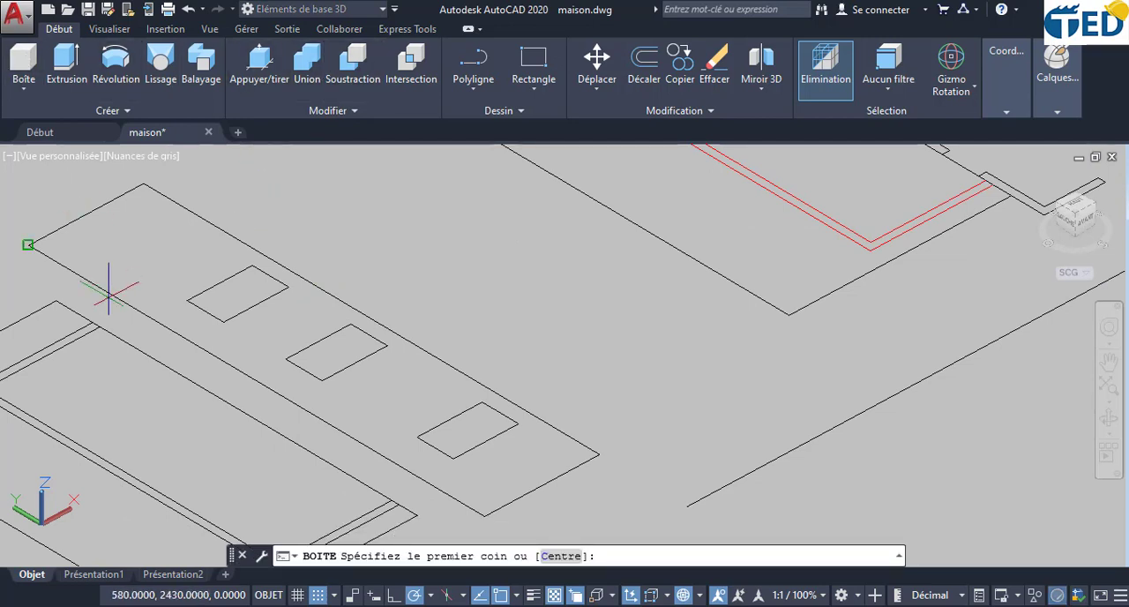
click(251, 265)
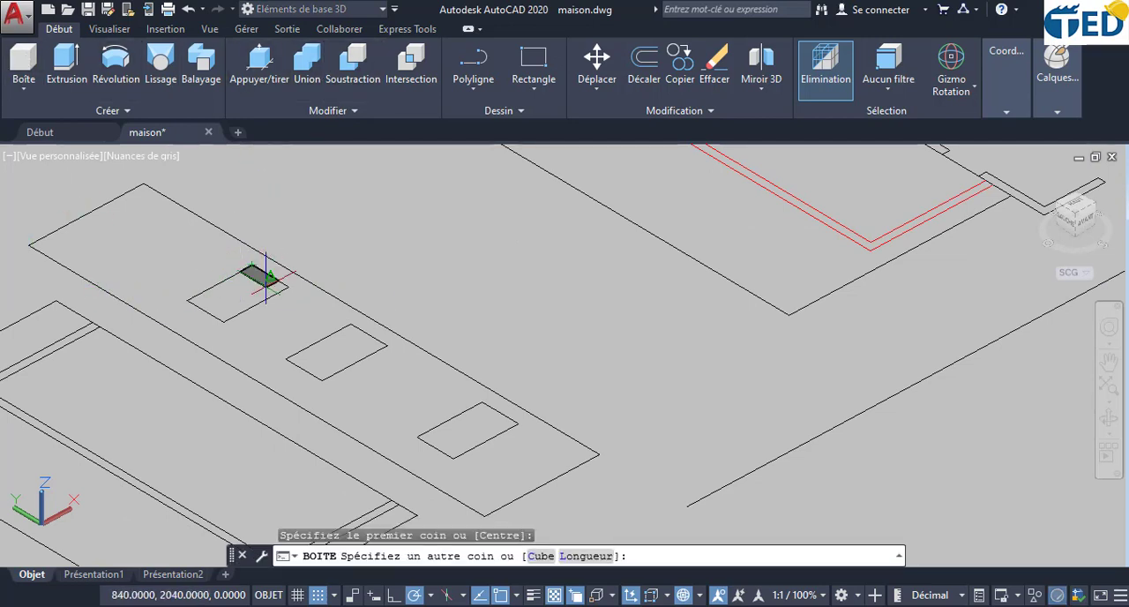
click(222, 323)
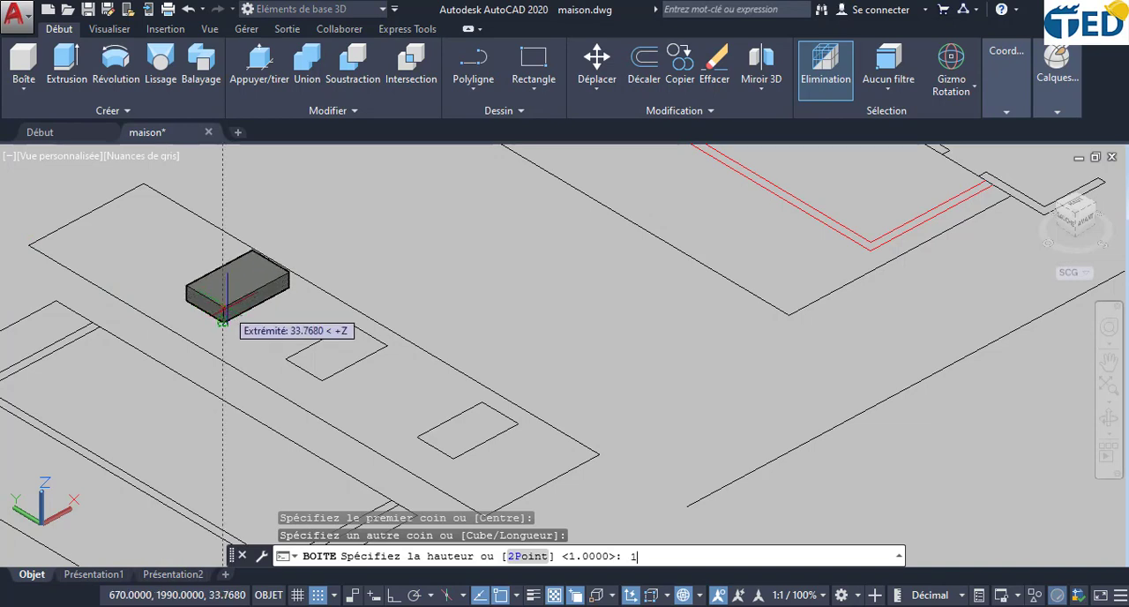
key(Return)
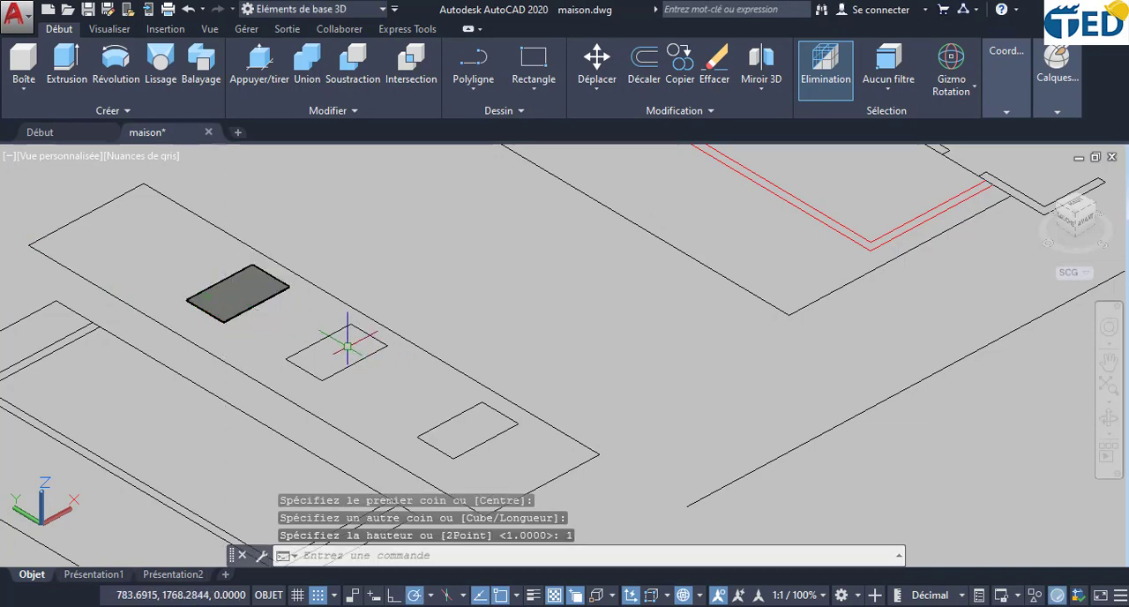
- Create boxes with a height of 1 over the second and third window rectangles in the three-window facade outline
key(Return)
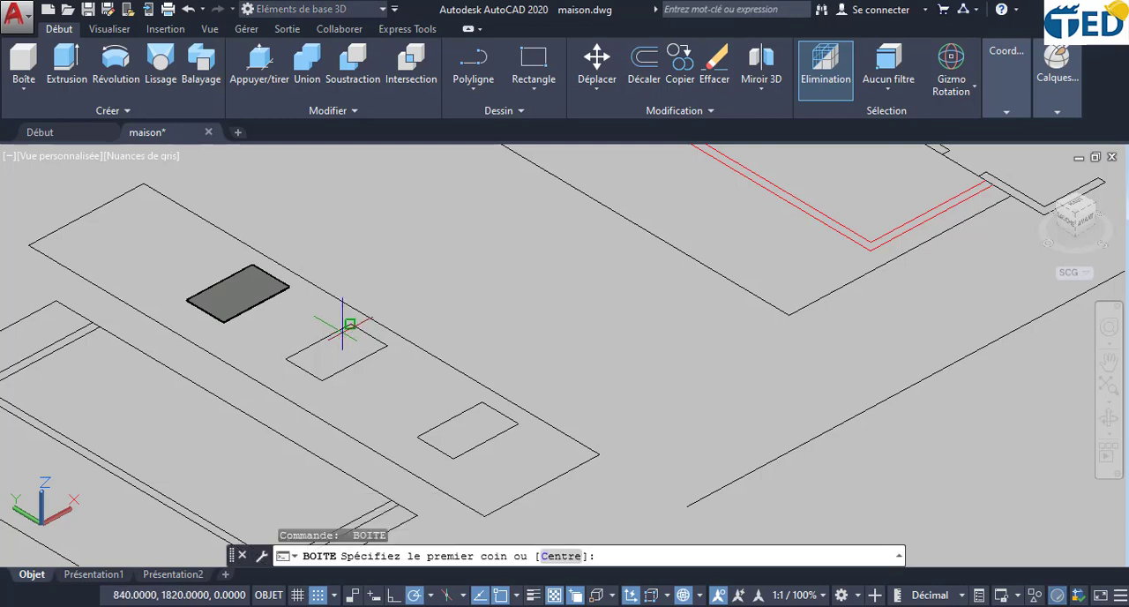
click(350, 324)
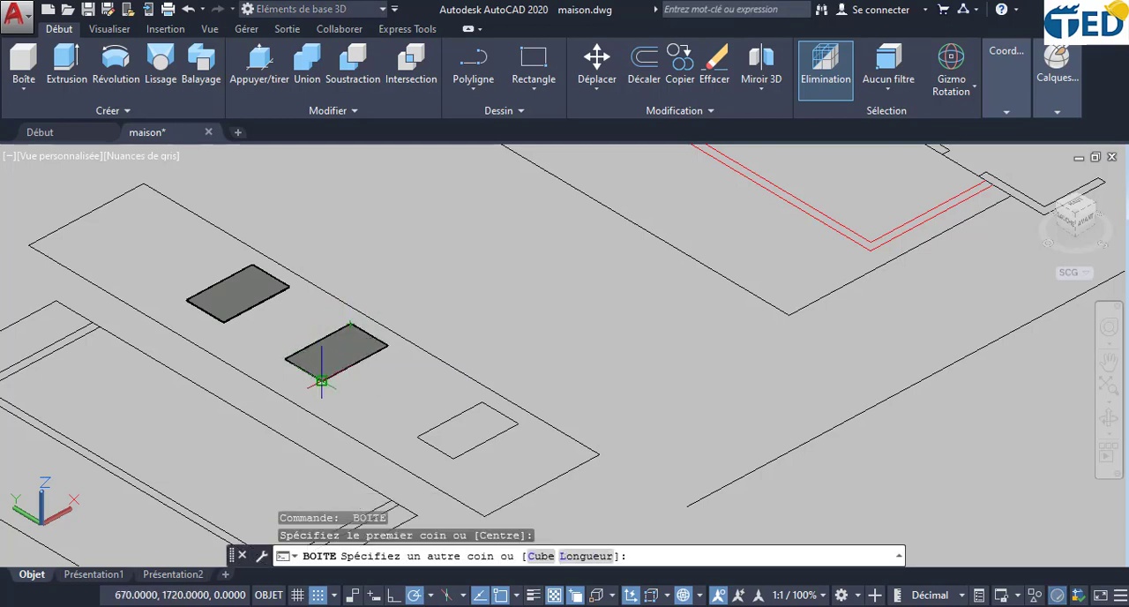
click(321, 381)
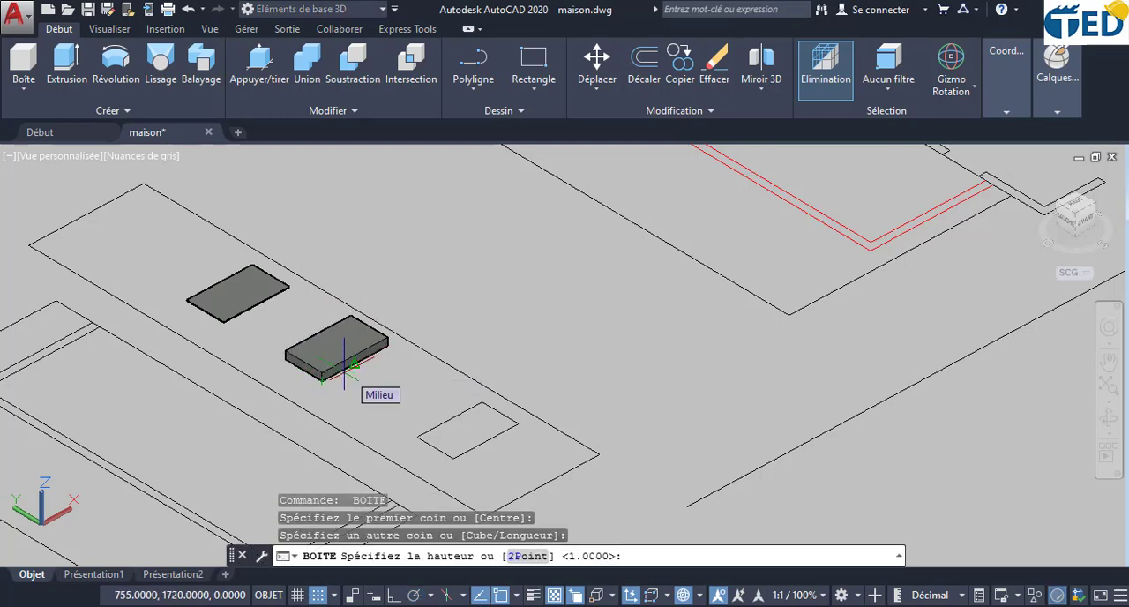
click(352, 363)
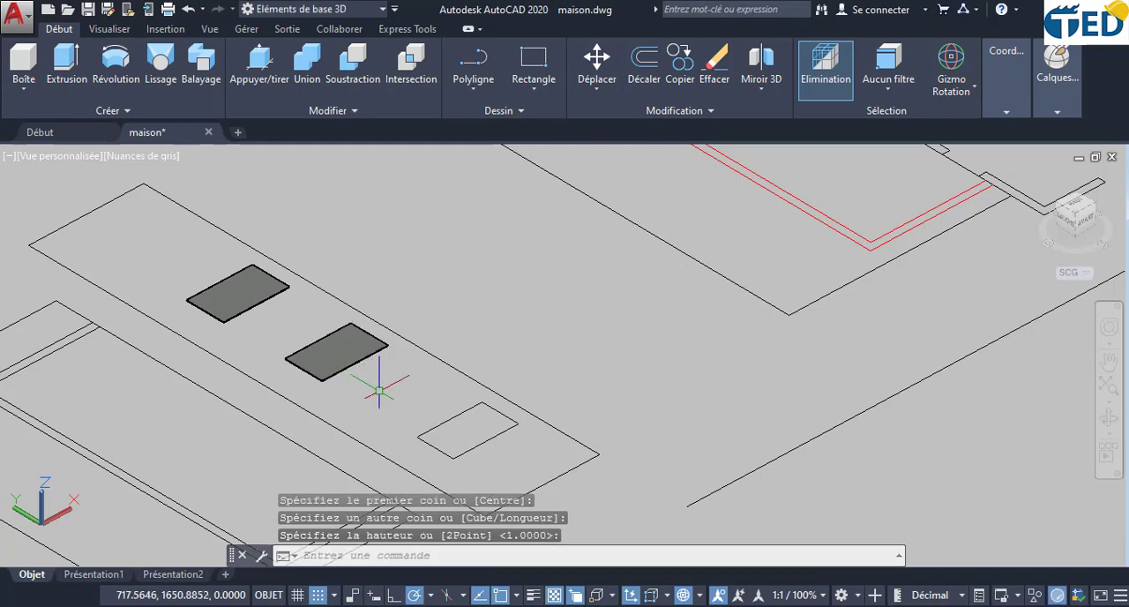
key(Return)
click(481, 401)
click(453, 458)
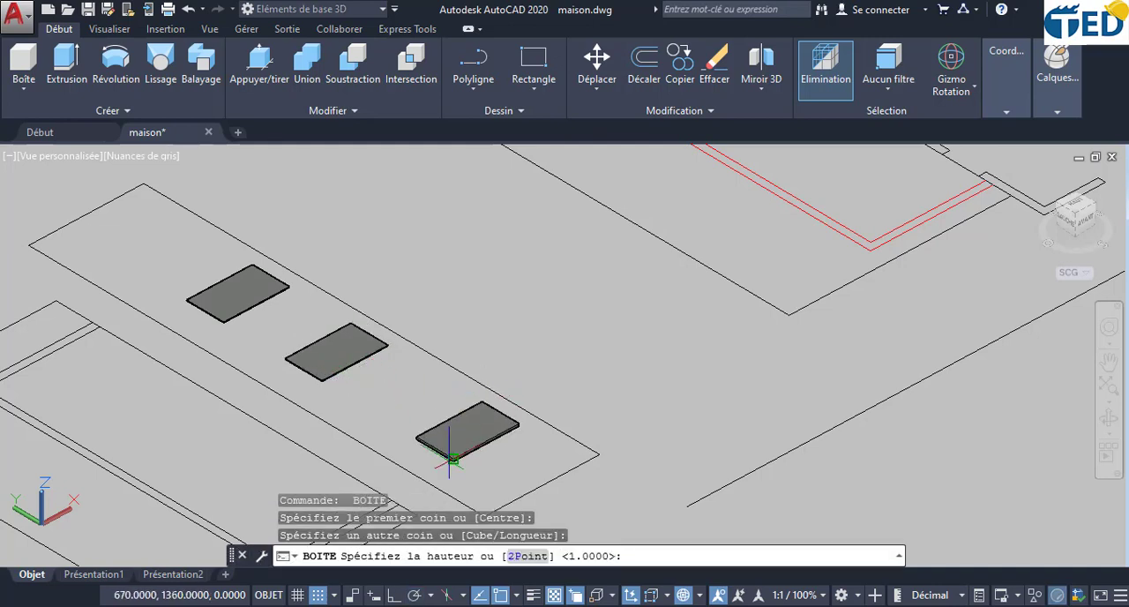
click(453, 457)
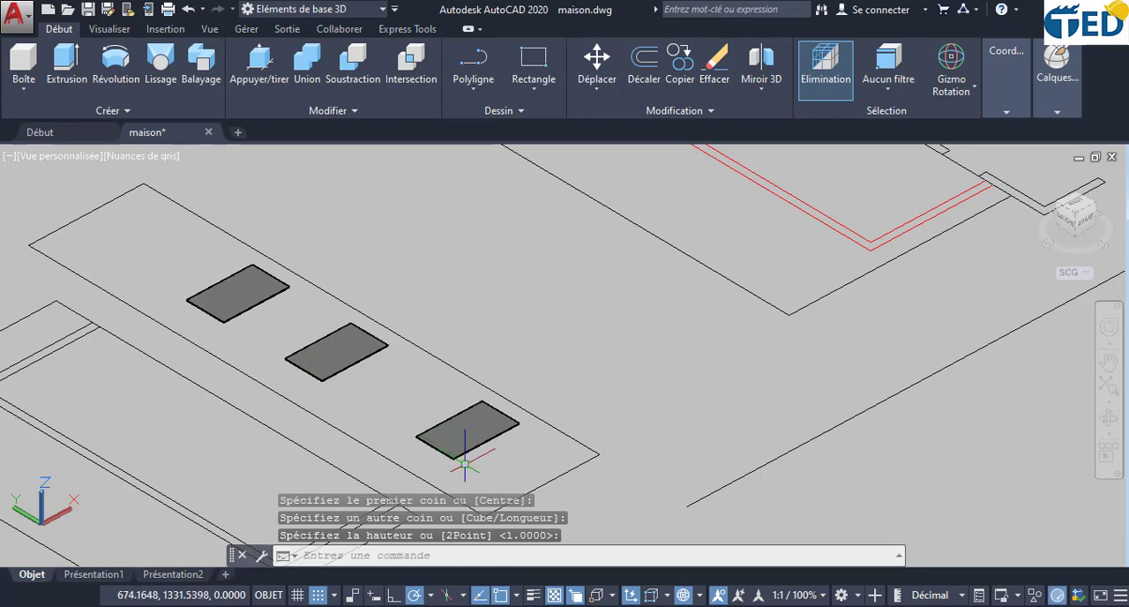
- Rotate the three flat window panes together about their shared lengthwise axis so they stand upright
click(464, 438)
click(351, 337)
click(260, 284)
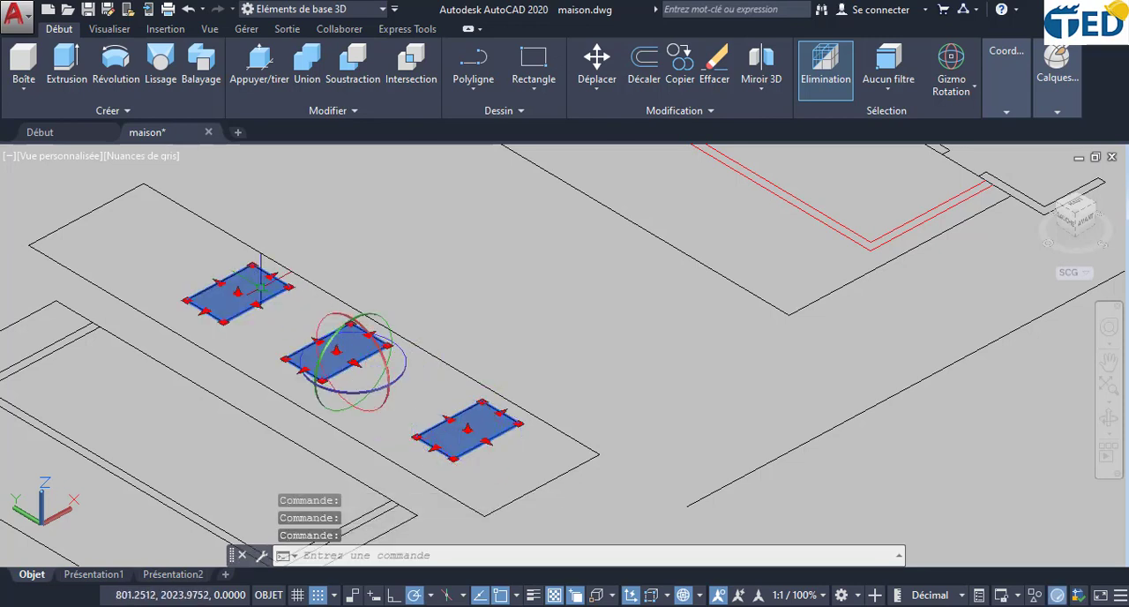
click(318, 395)
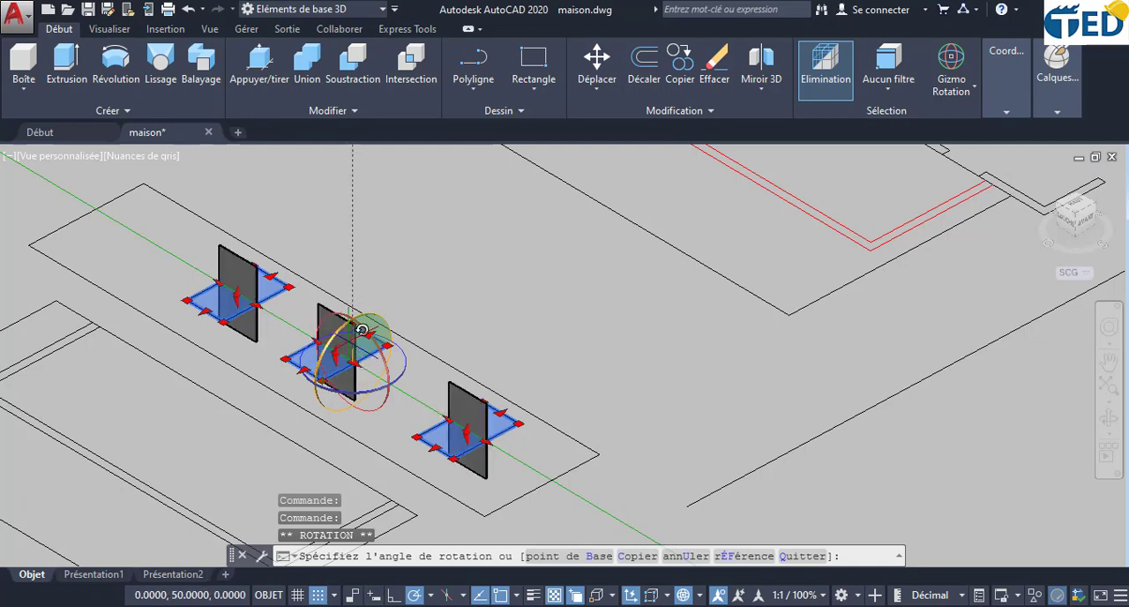
click(362, 329)
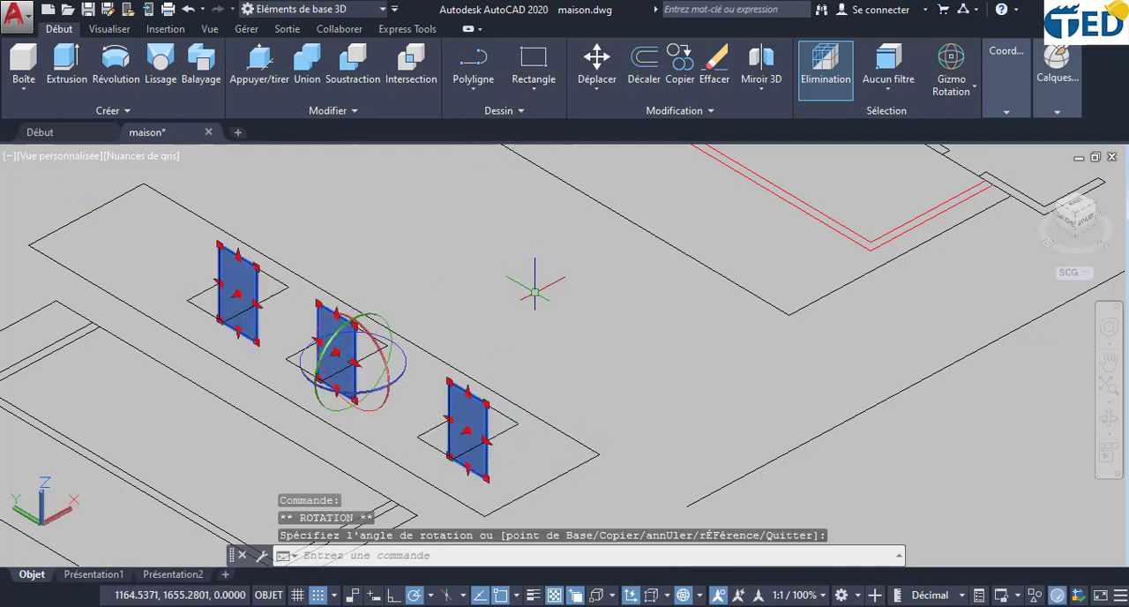
- Move the three upright panes from the end pane's lower corner to the matching window near the corner of the house's three-window facade
scroll(534, 285, down, 2)
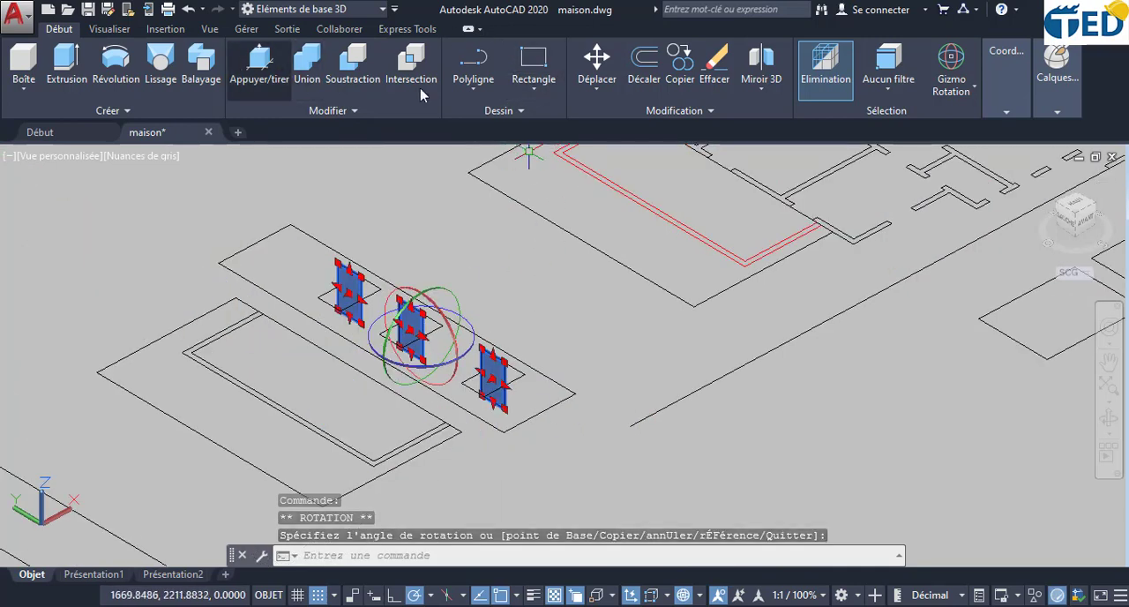
scroll(483, 494, up, 3)
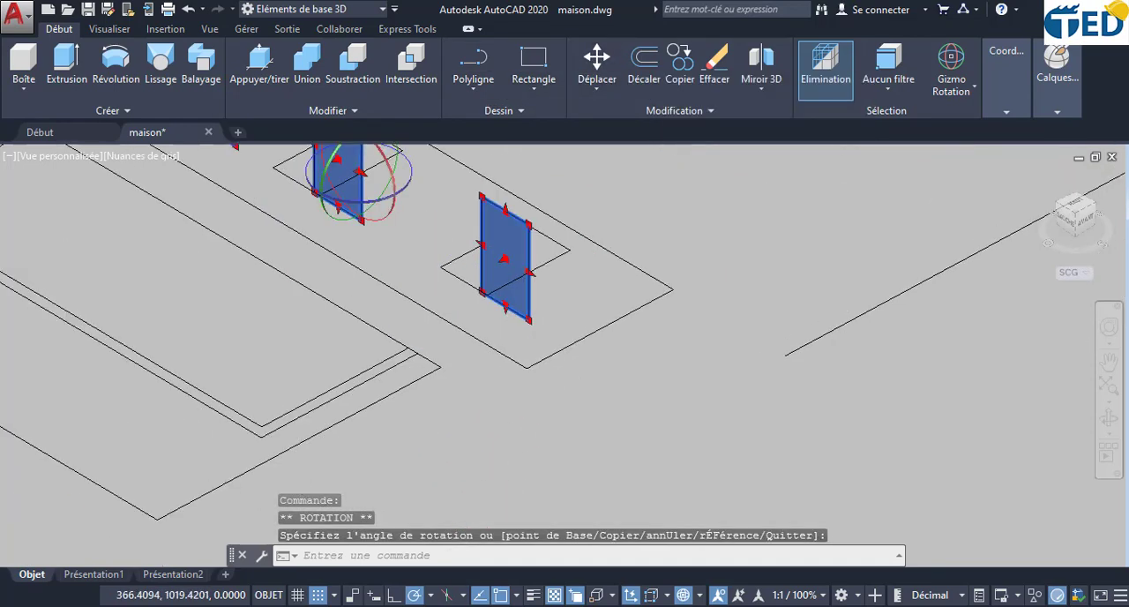
scroll(529, 298, up, 5)
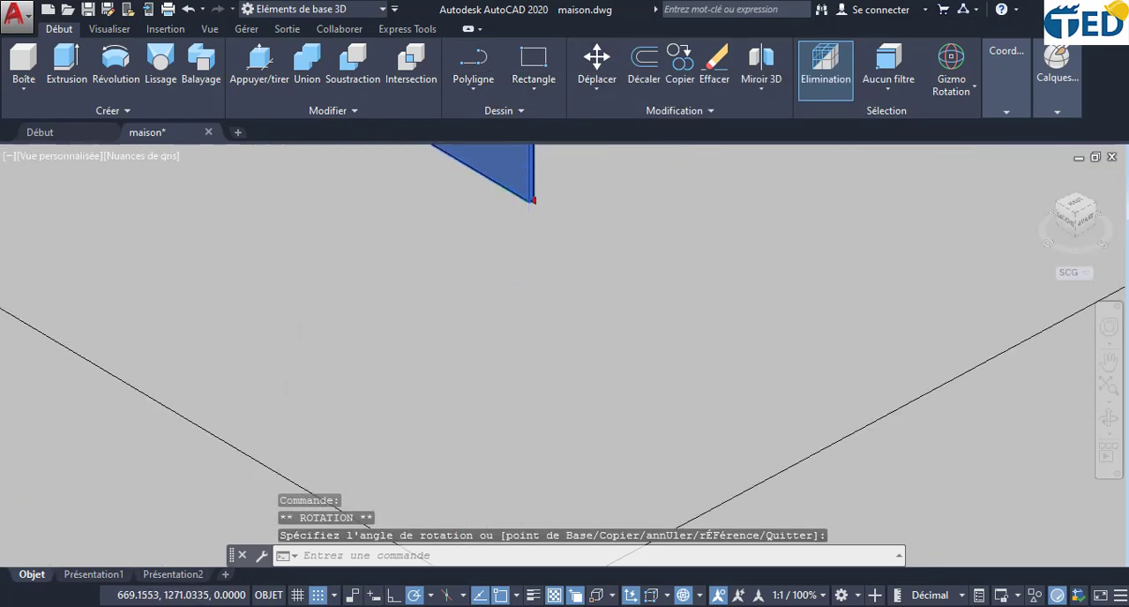
scroll(528, 202, up, 3)
middle_drag(540, 212, 541, 348)
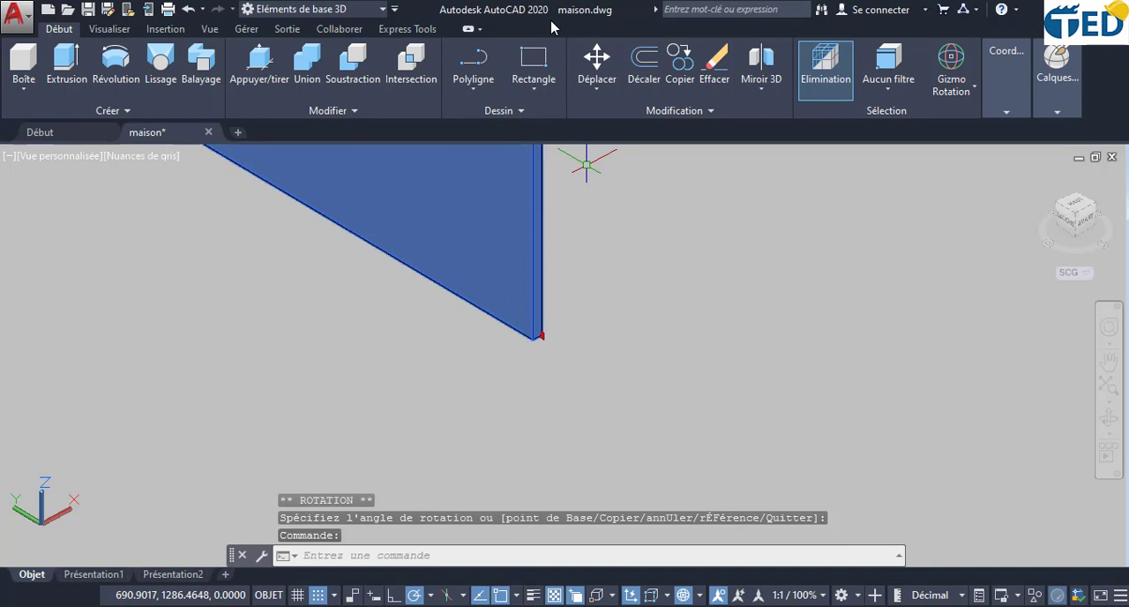
click(598, 60)
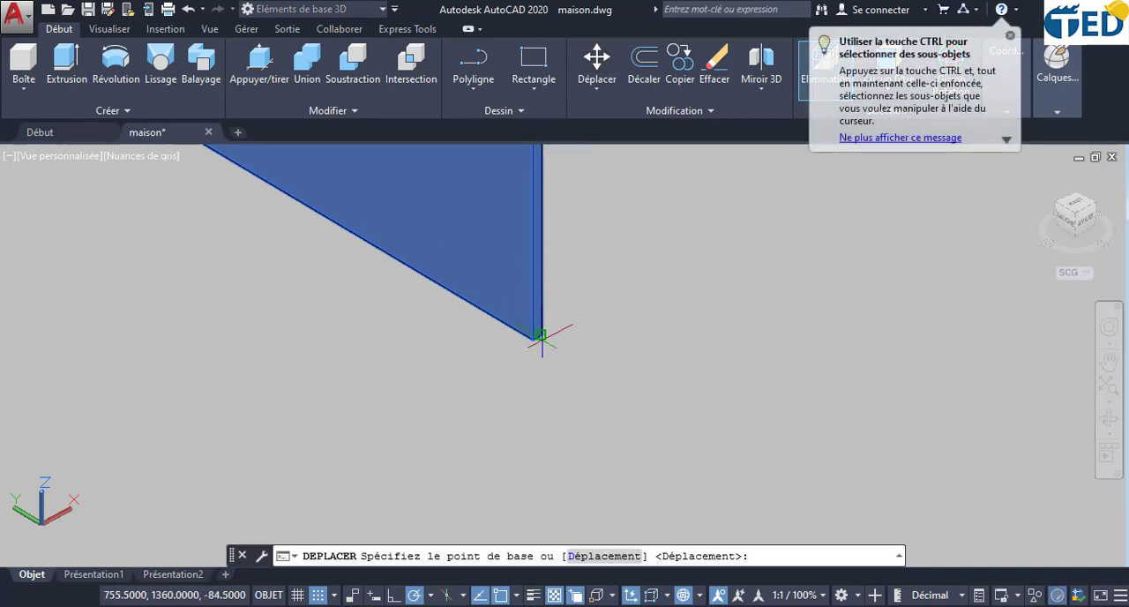
click(539, 336)
scroll(625, 317, down, 5)
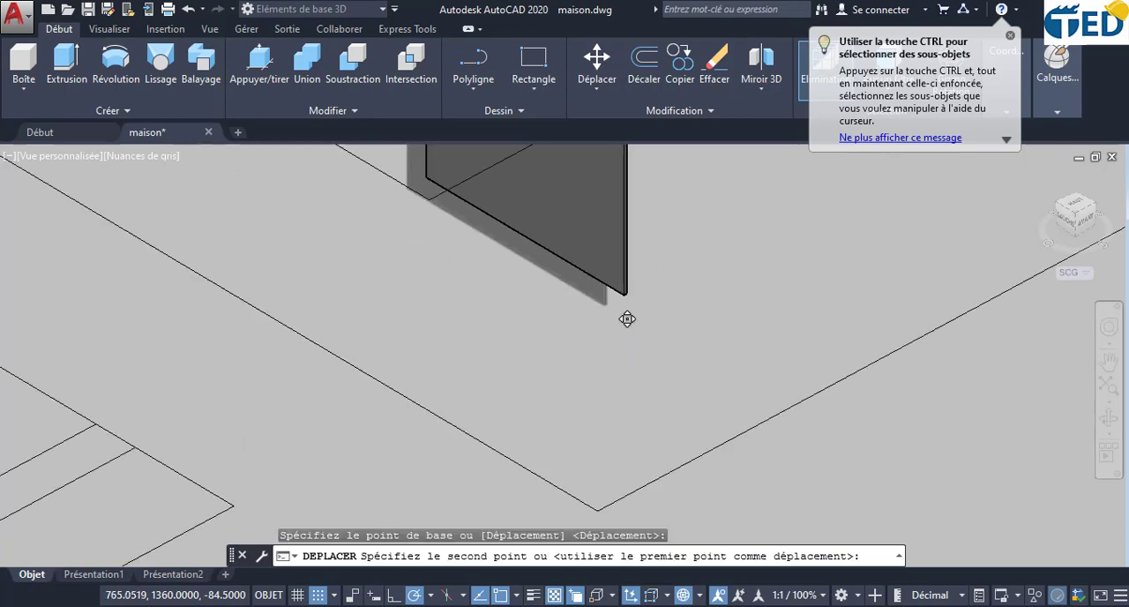
scroll(943, 278, down, 8)
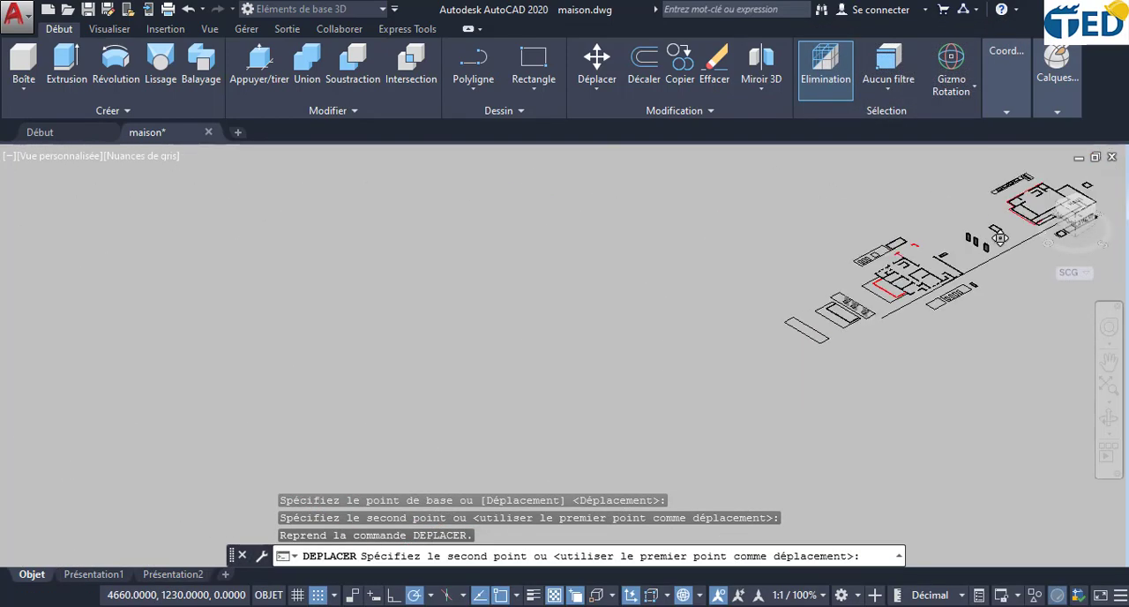
scroll(939, 291, up, 10)
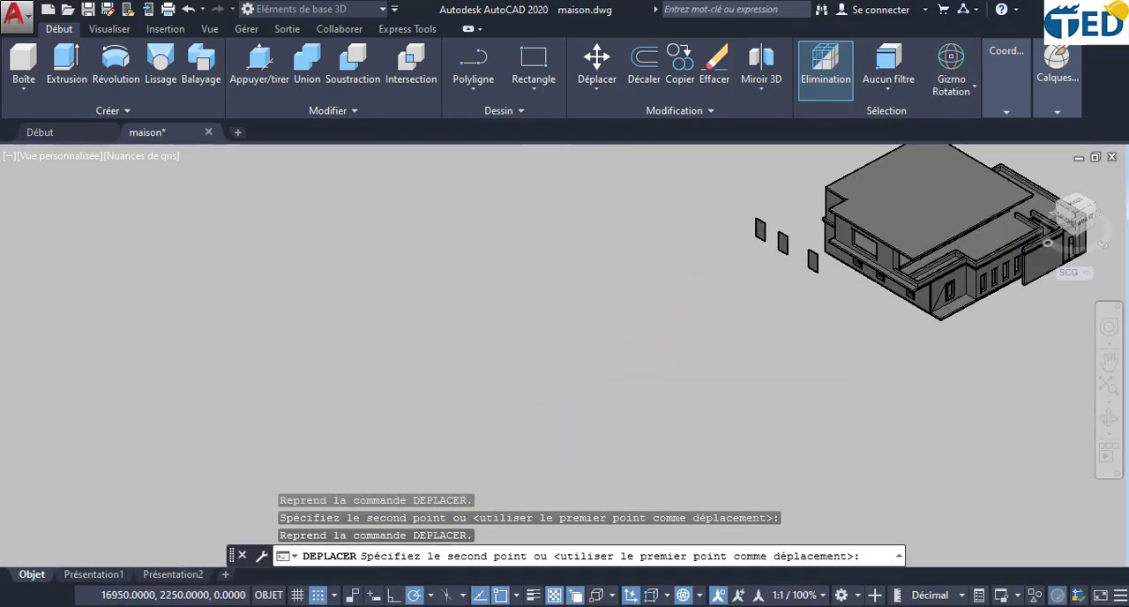
scroll(939, 304, up, 4)
middle_drag(1029, 333, 829, 475)
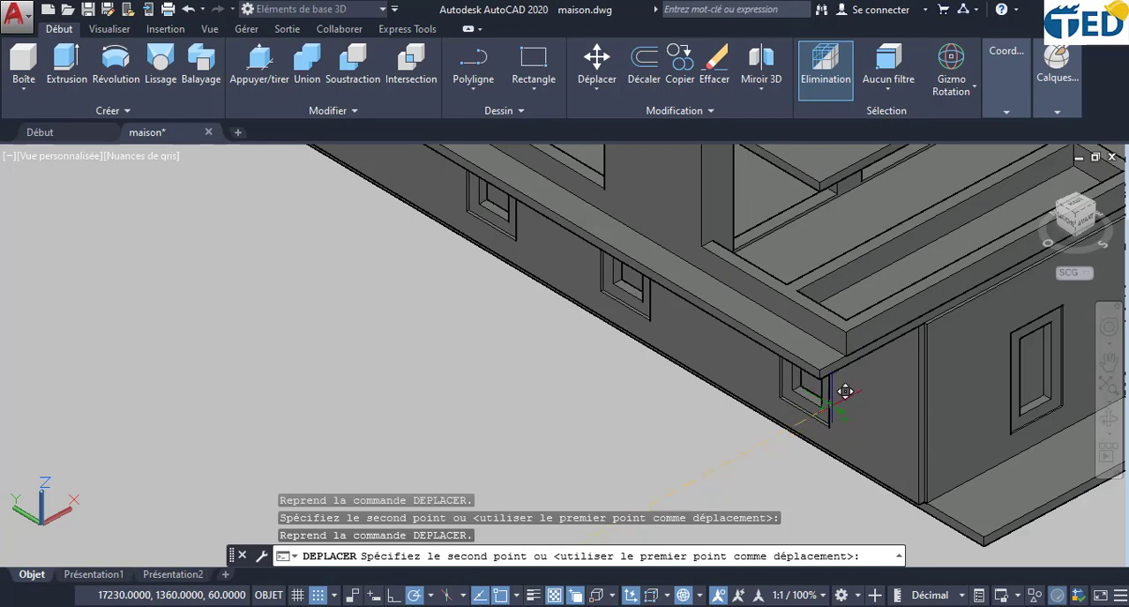
click(815, 464)
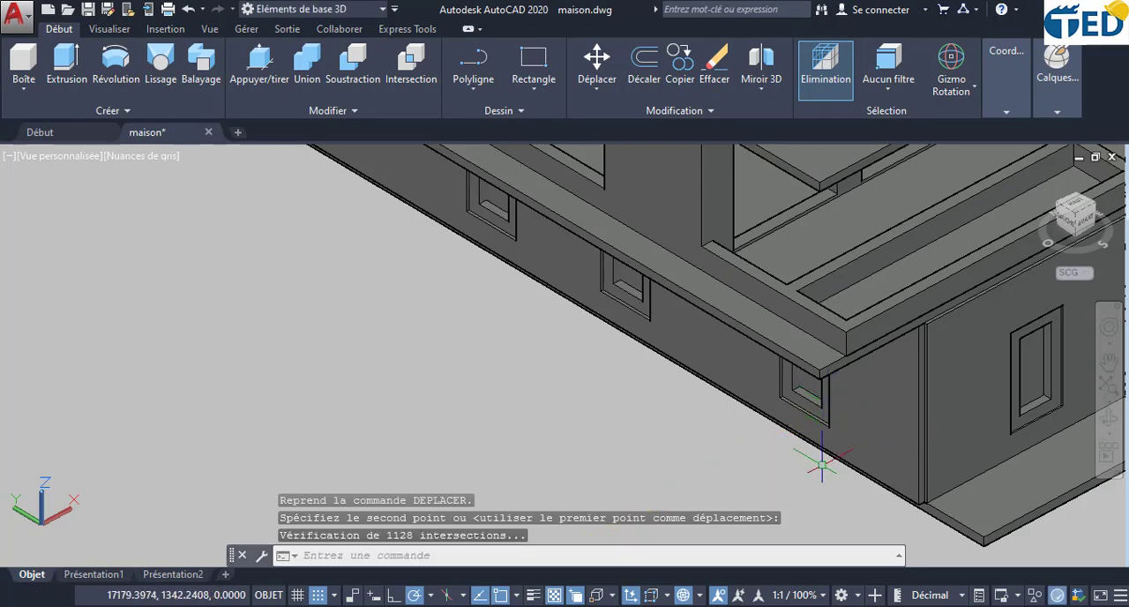
- Examine the placed panes up close, checking which solids make up the pane, frames and wall of the three-window facade
scroll(871, 423, down, 3)
shift+middle_drag(926, 426, 816, 417)
scroll(817, 416, up, 6)
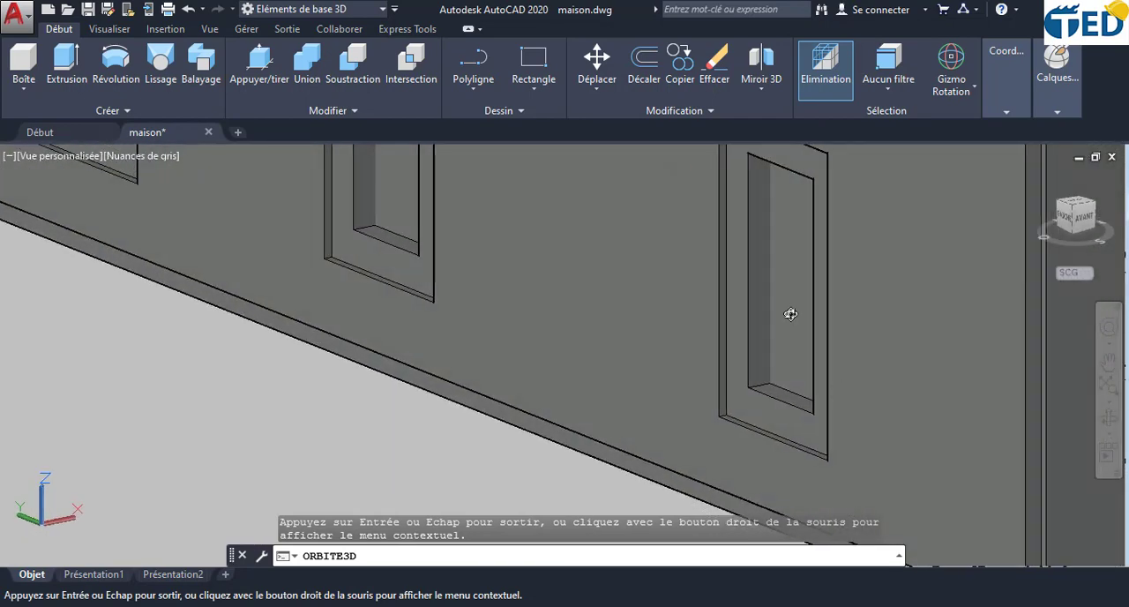
drag(790, 314, 830, 324)
key(Escape)
click(804, 340)
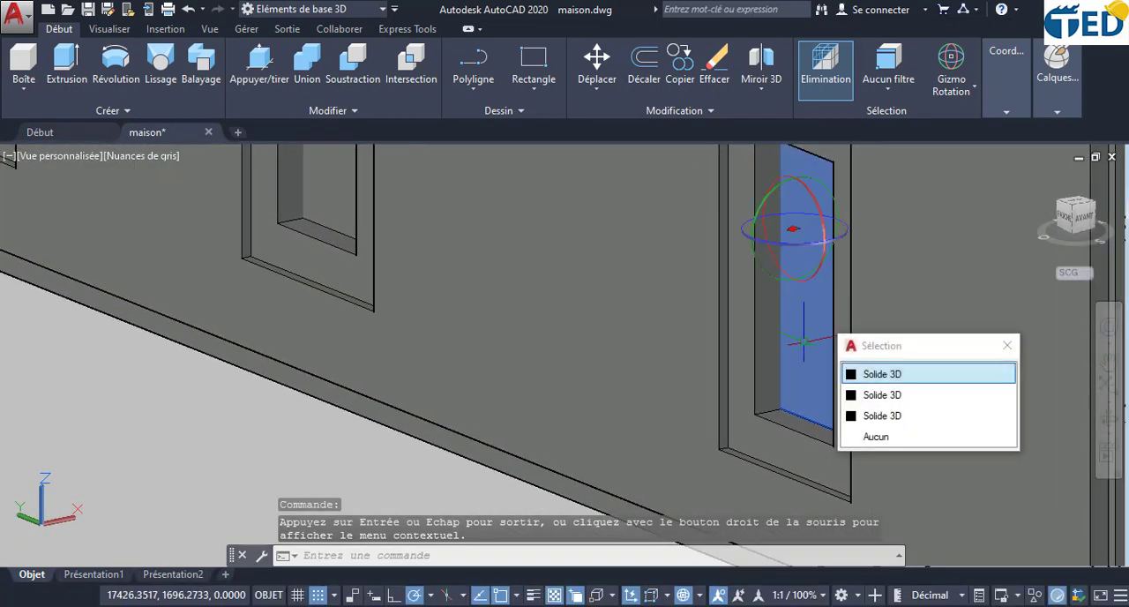
key(Escape)
click(784, 464)
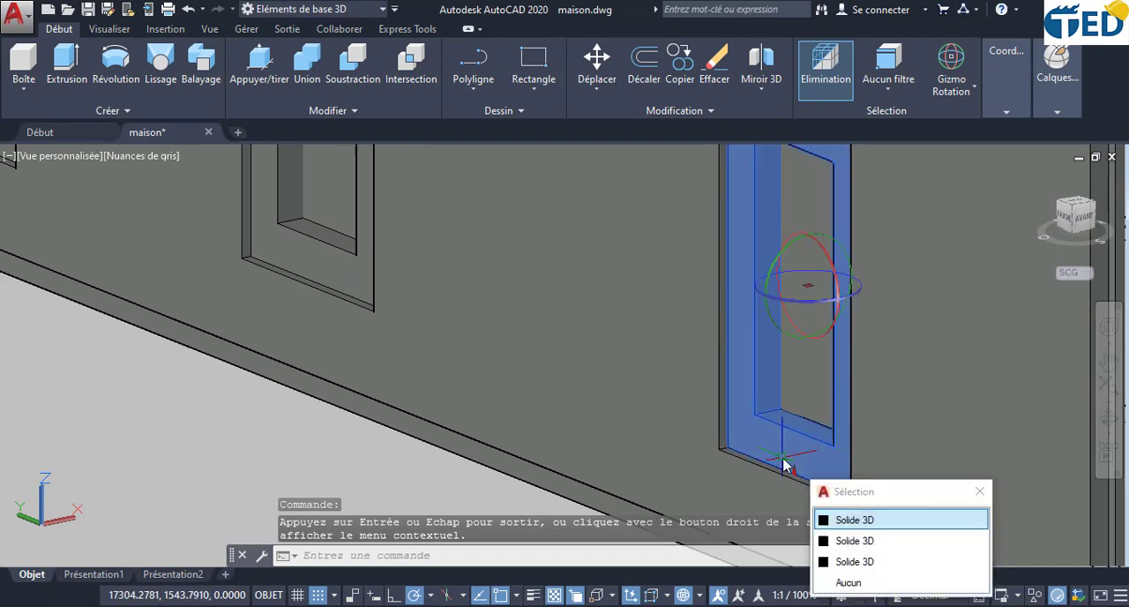
scroll(784, 461, down, 3)
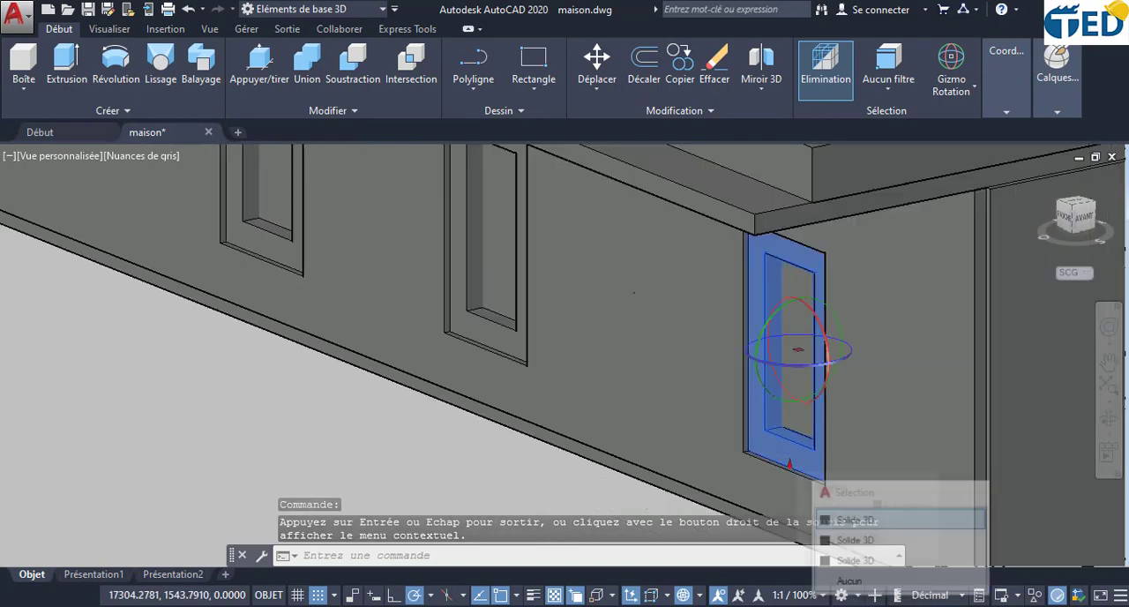
click(483, 344)
click(679, 374)
scroll(681, 386, down, 4)
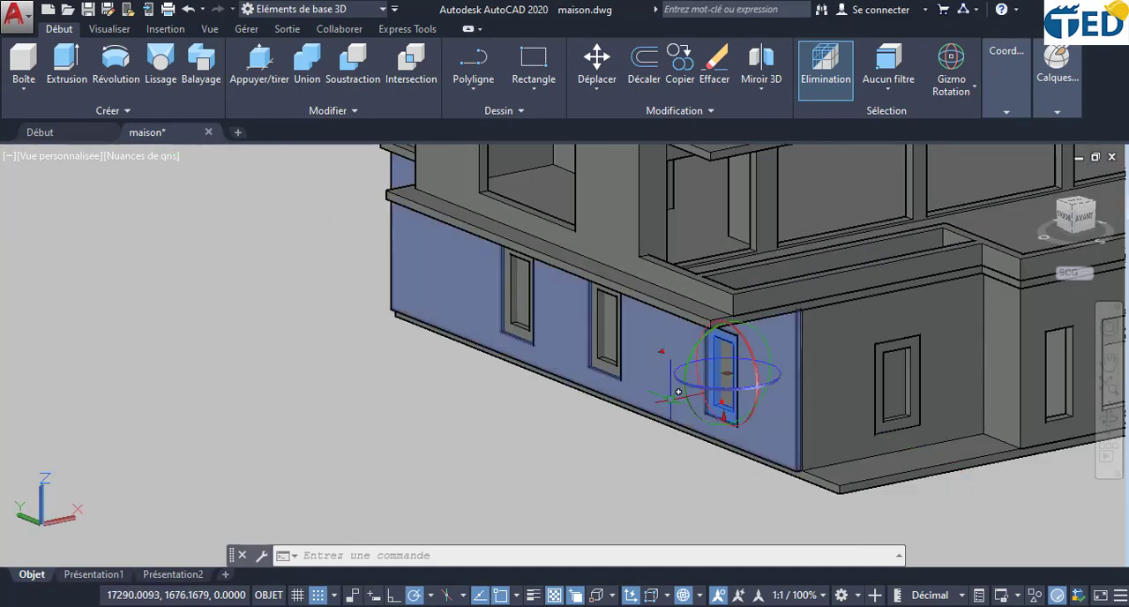
key(Escape)
key(Escape)
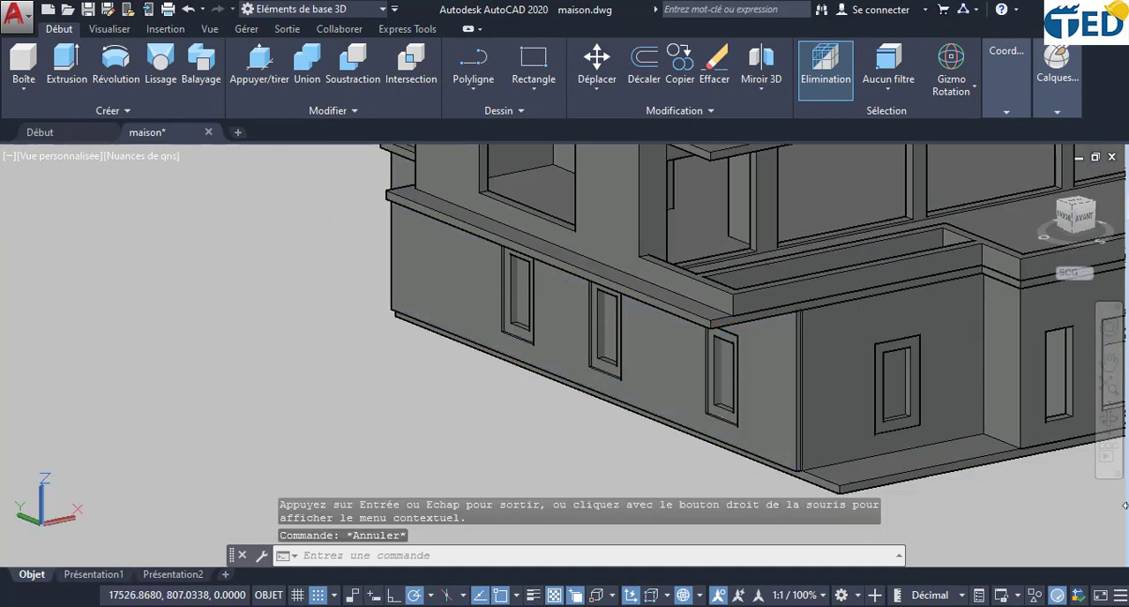
- Examine the windows on the house's other facades and the flat facade outline with two nested window rectangles
click(1109, 418)
drag(653, 398, 923, 390)
scroll(932, 398, down, 2)
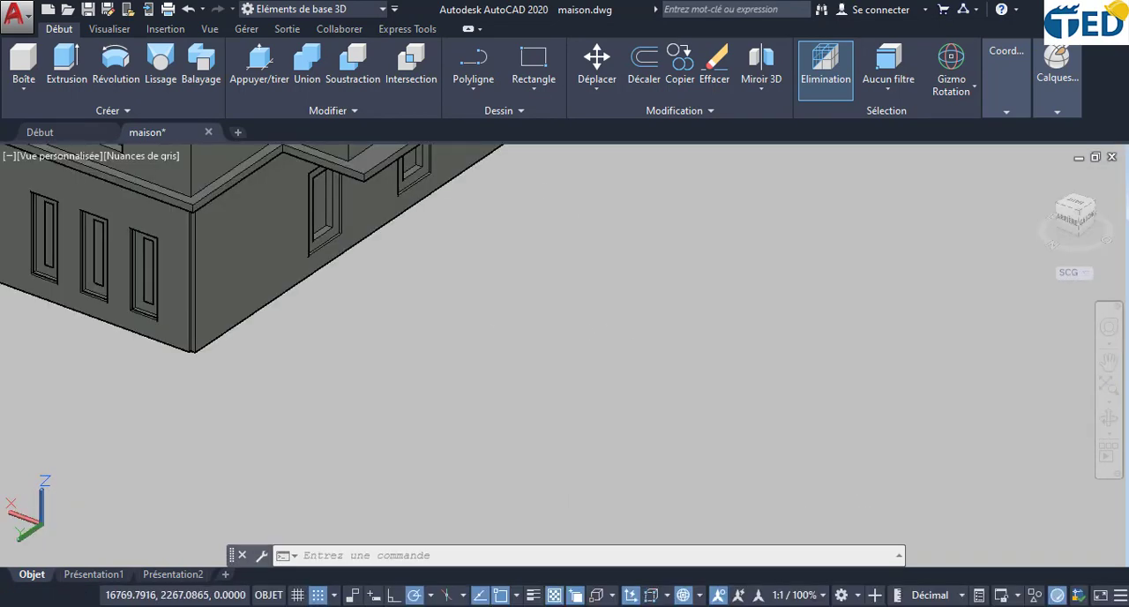
middle_drag(156, 290, 711, 470)
scroll(500, 385, up, 2)
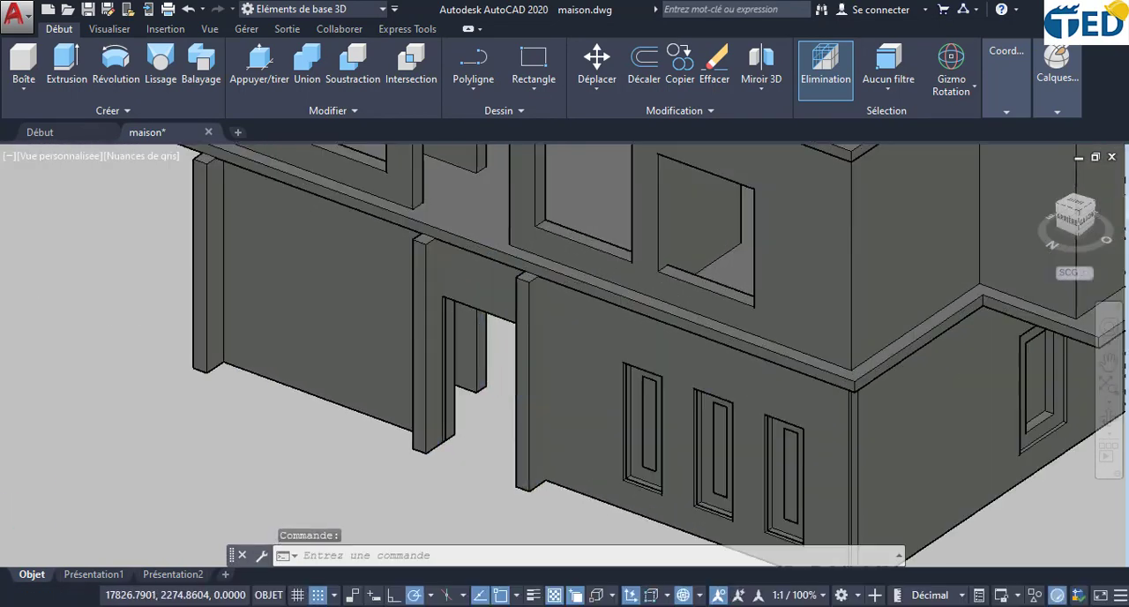
scroll(451, 298, down, 5)
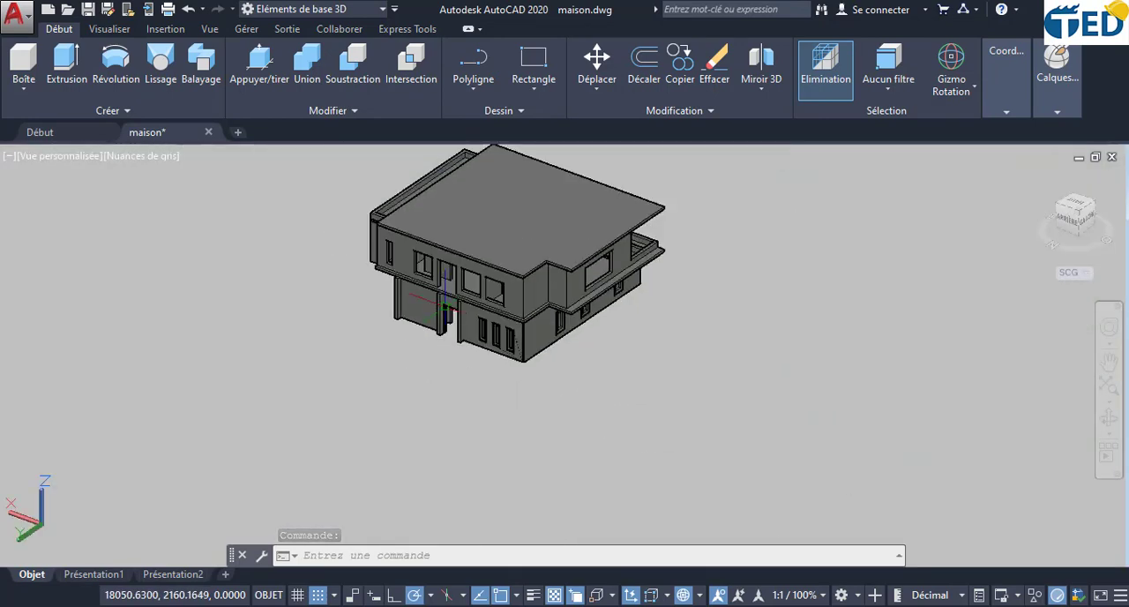
scroll(446, 300, down, 2)
middle_drag(758, 458, 313, 265)
middle_drag(693, 414, 485, 387)
scroll(591, 379, up, 5)
scroll(598, 377, up, 5)
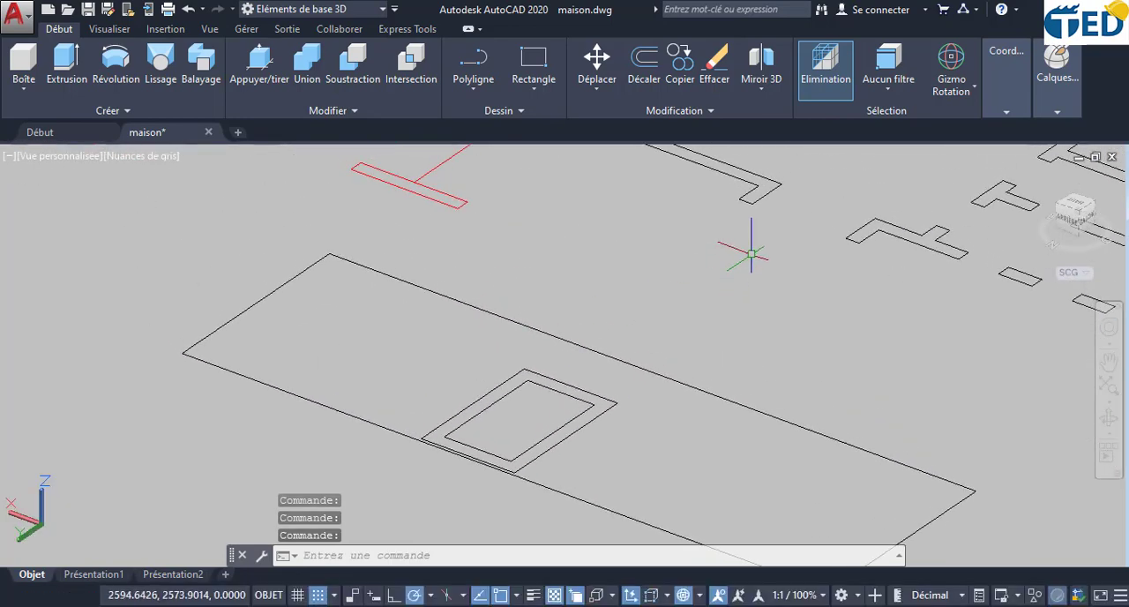
scroll(483, 424, up, 5)
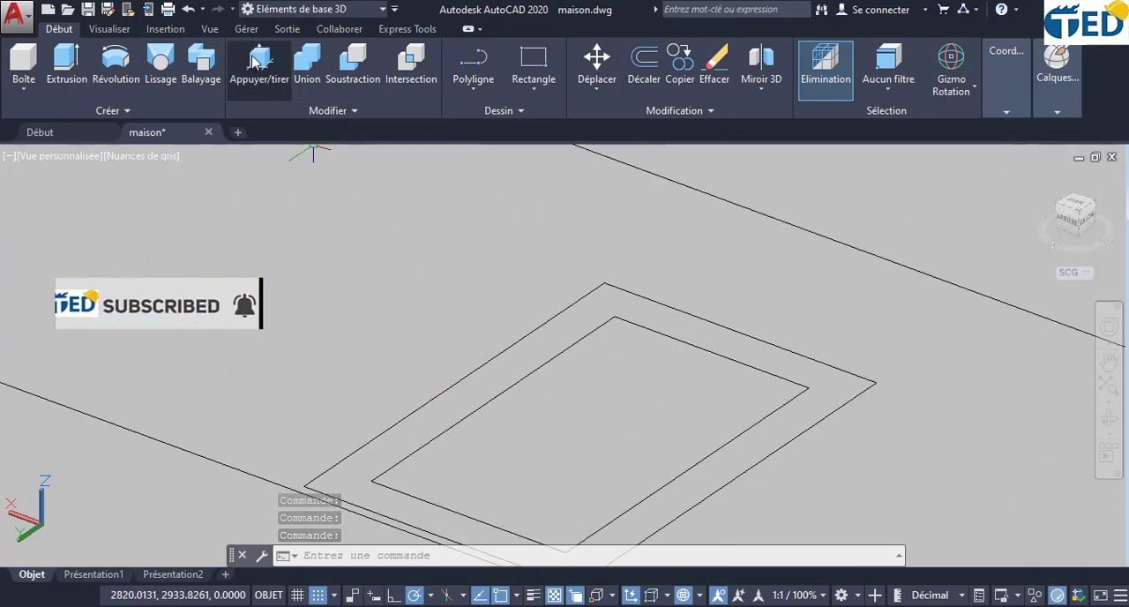
scroll(643, 361, down, 5)
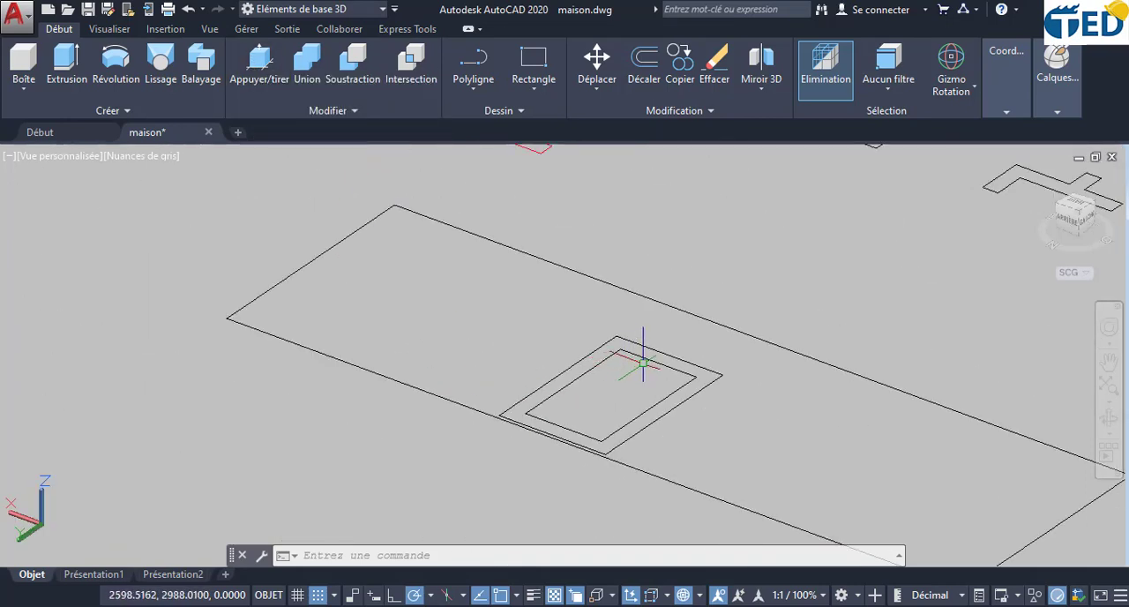
middle_drag(643, 362, 585, 357)
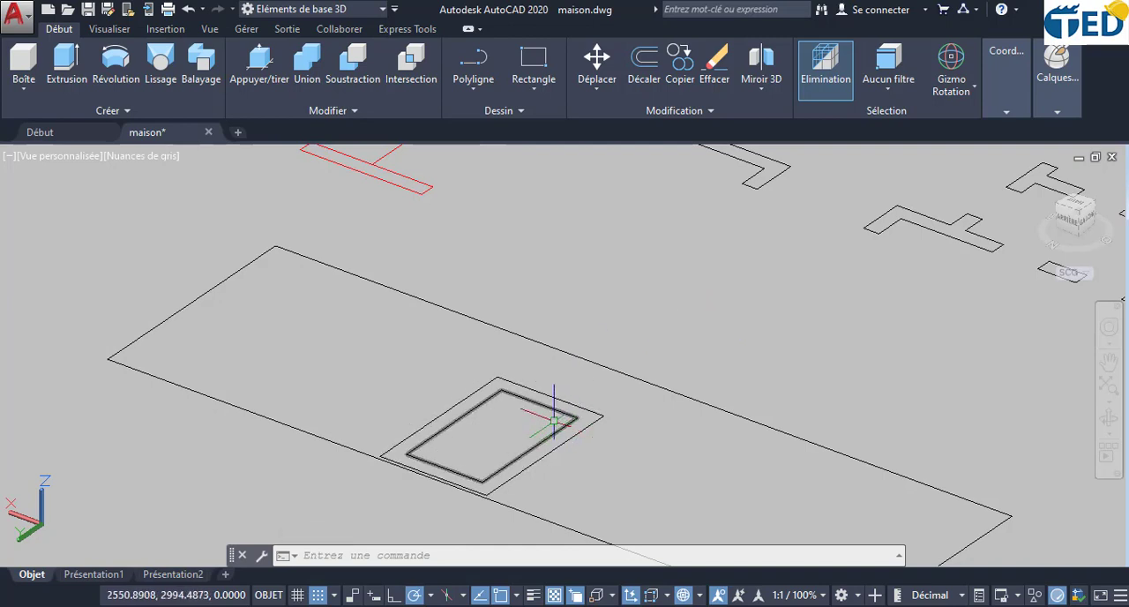
- Press-pull the border between the two nested window rectangles to a height of 15 and the inner rectangle to 1
click(248, 60)
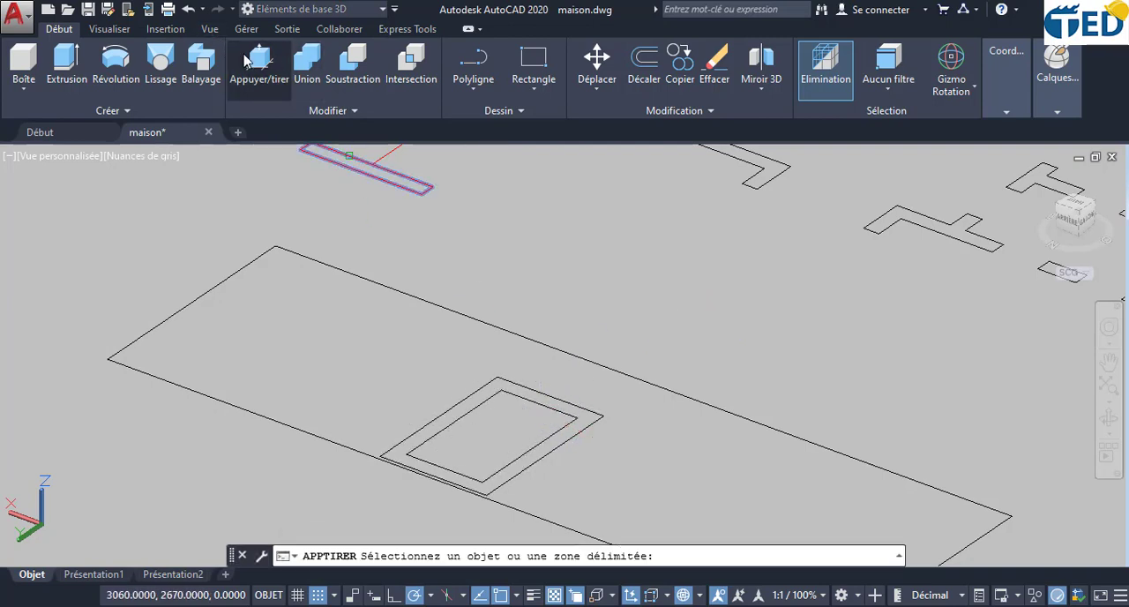
scroll(468, 401, up, 3)
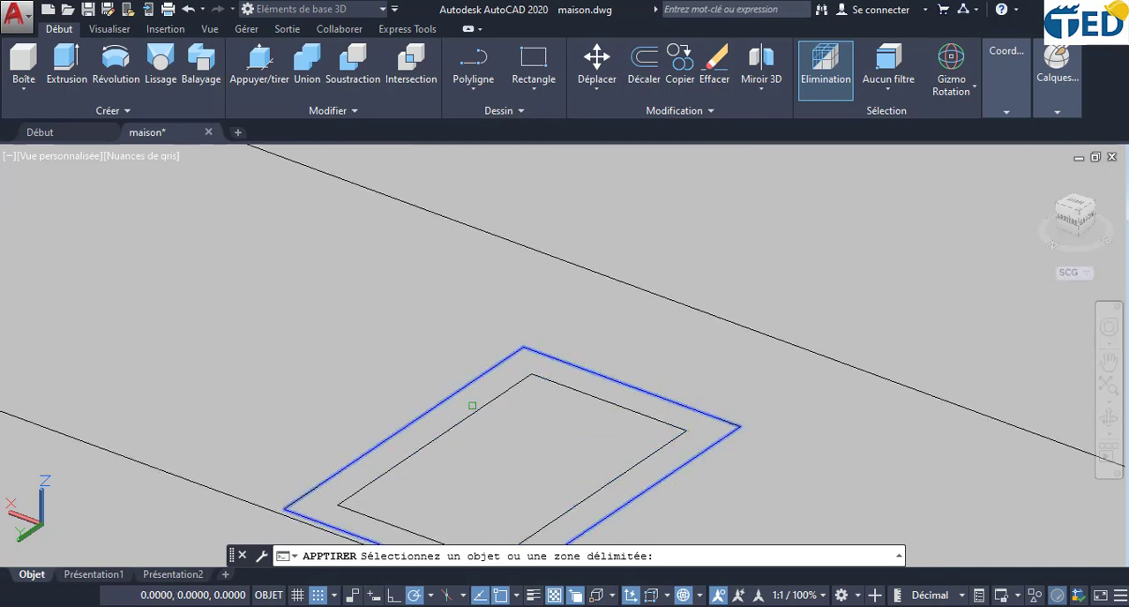
click(472, 405)
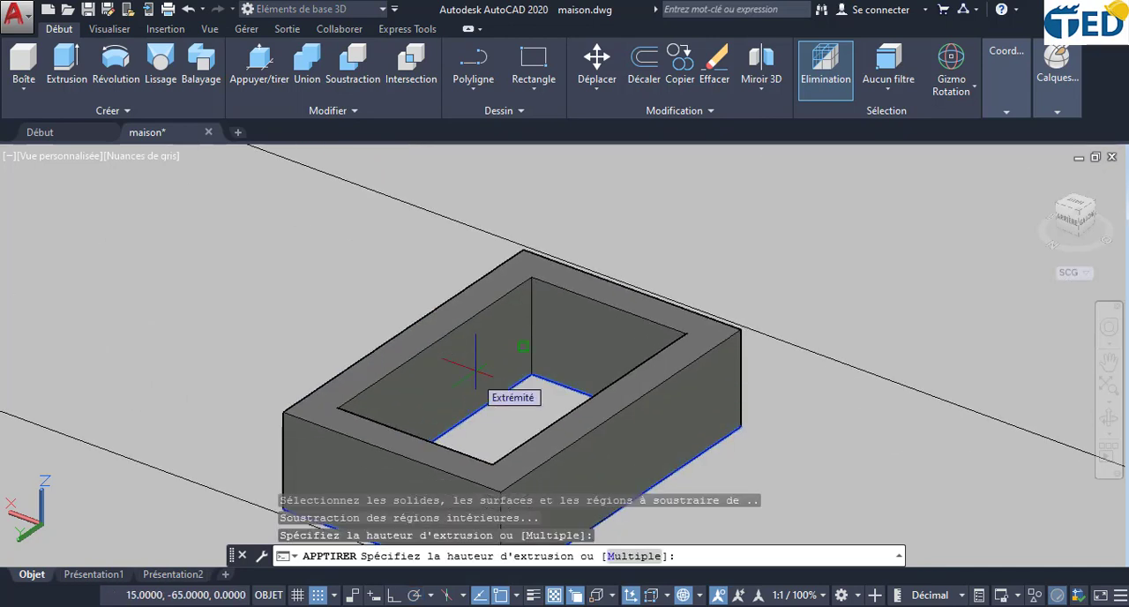
key(Return)
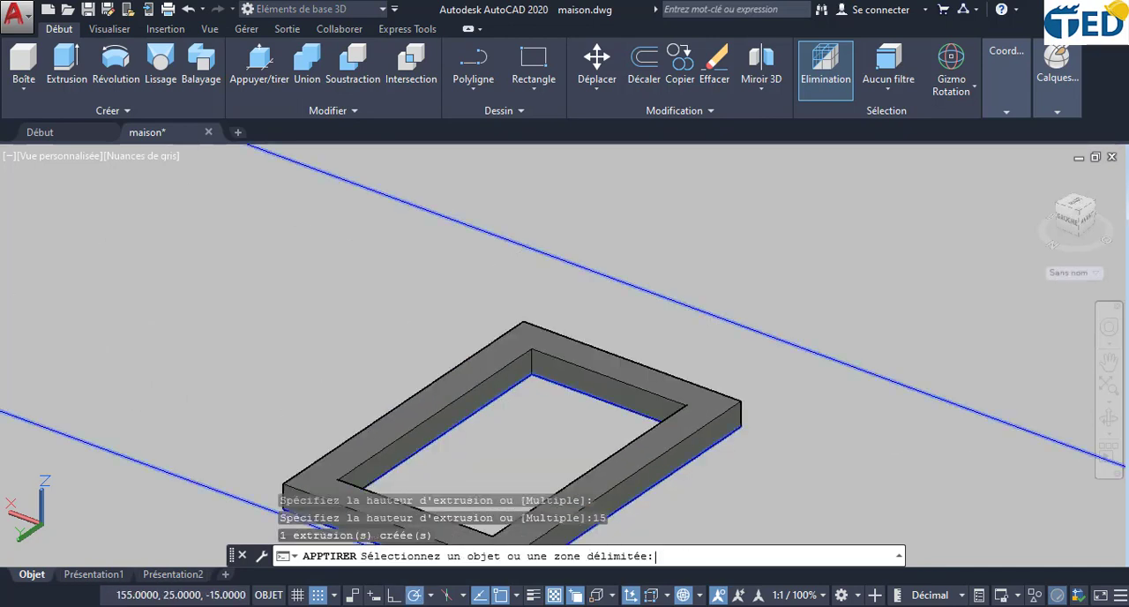
click(538, 435)
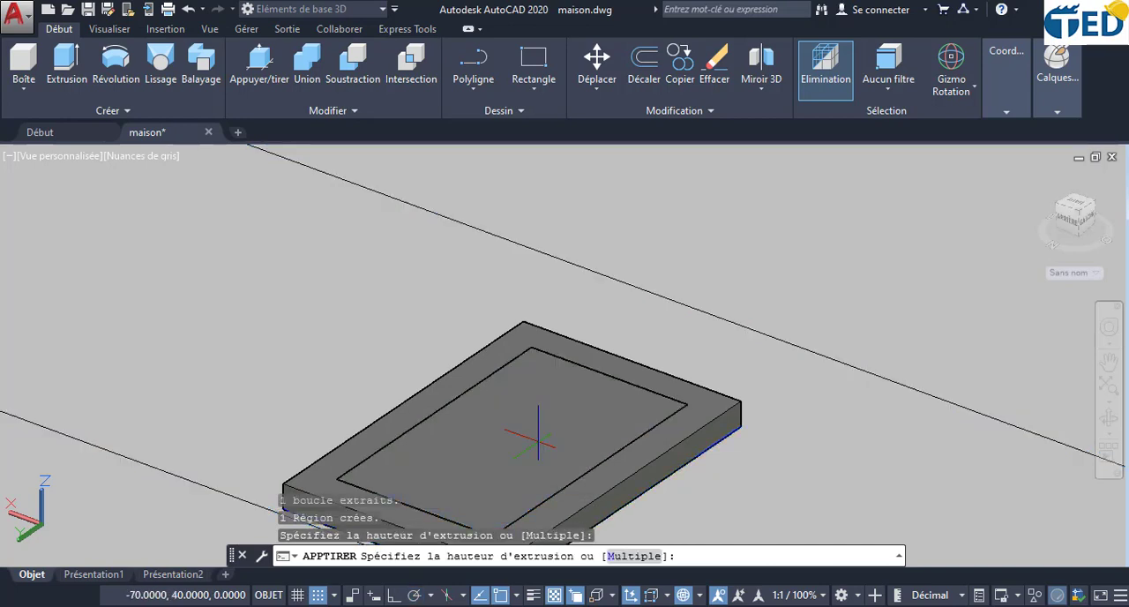
key(Return)
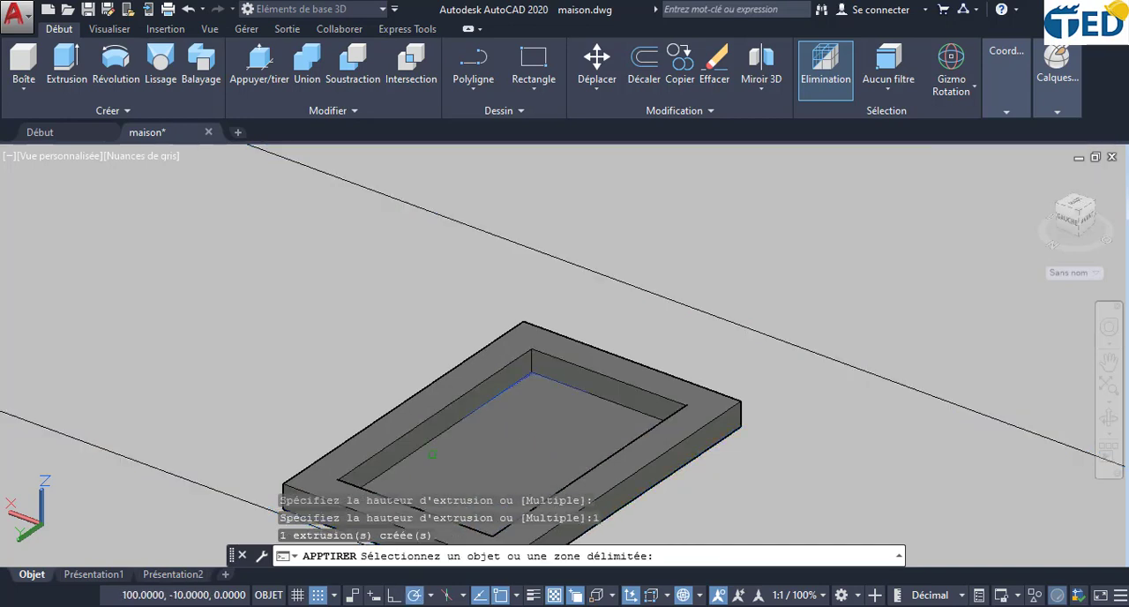
key(Return)
- Rotate the new window frame and its pane together about the X axis so they stand upright
scroll(522, 385, down, 2)
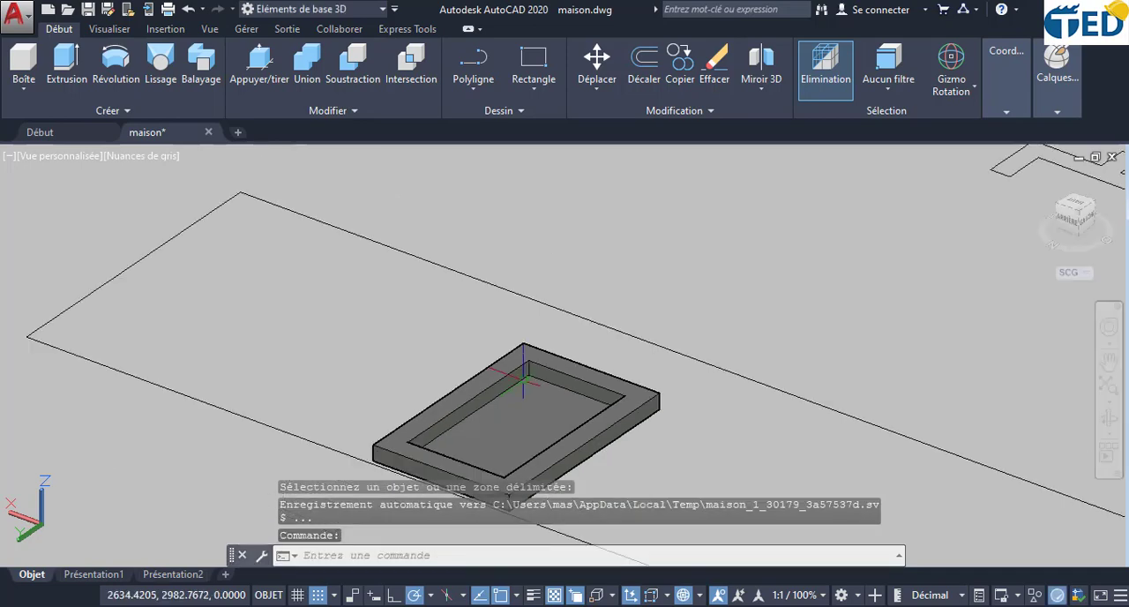
middle_drag(521, 385, 538, 288)
click(610, 371)
click(524, 275)
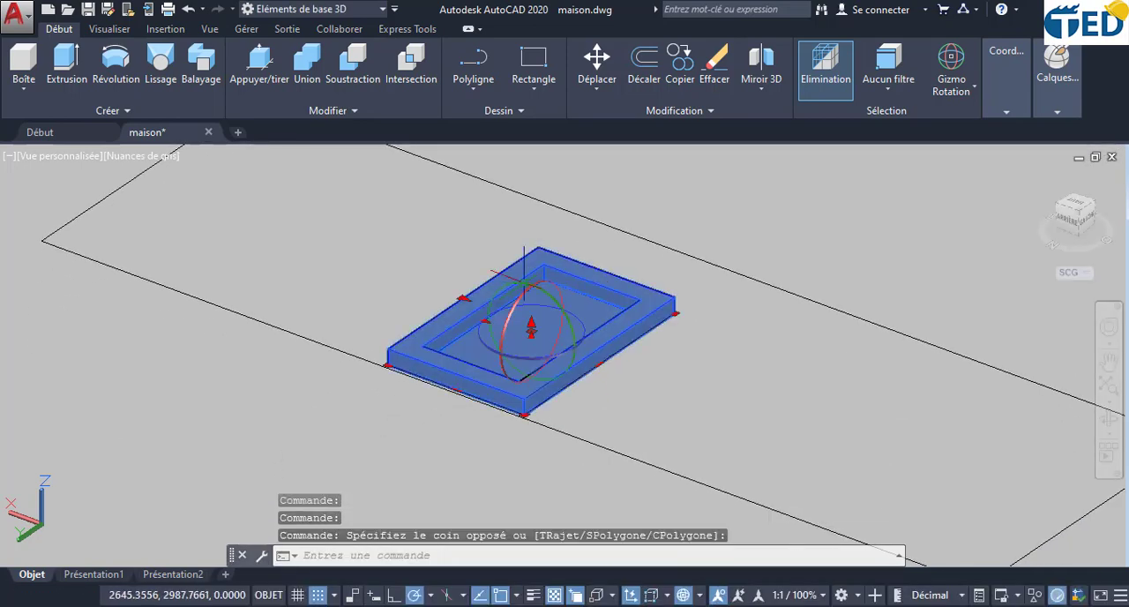
click(505, 382)
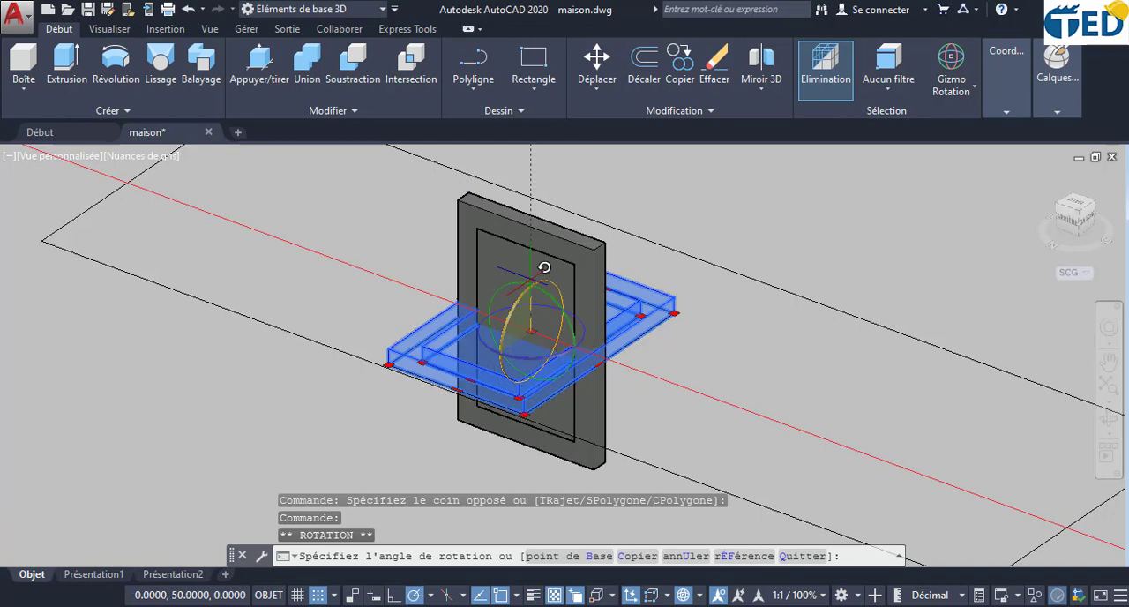
click(544, 267)
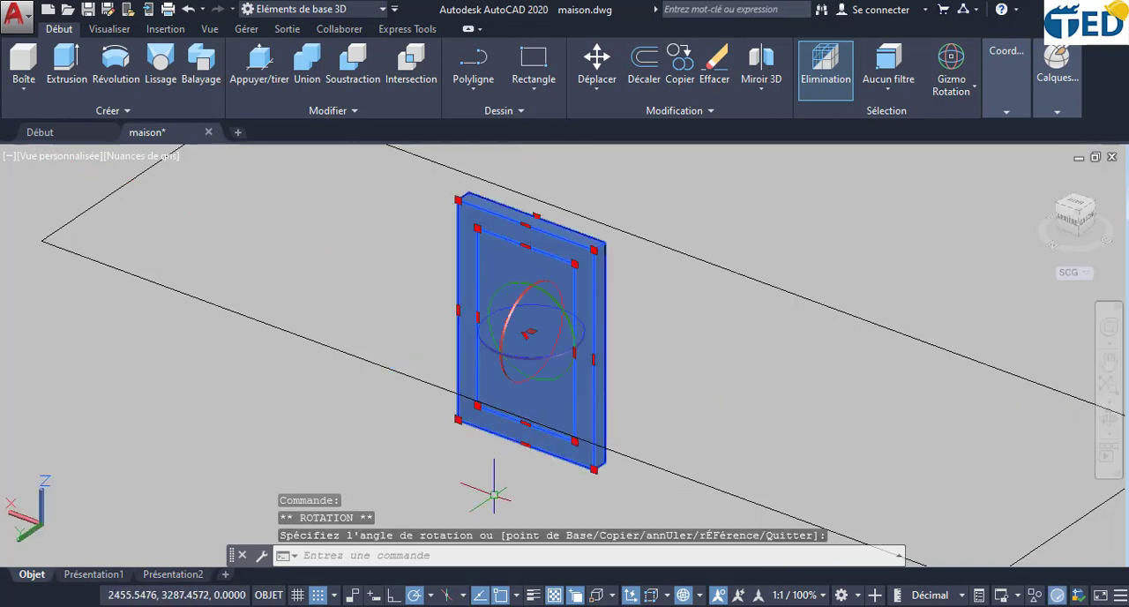
key(Escape)
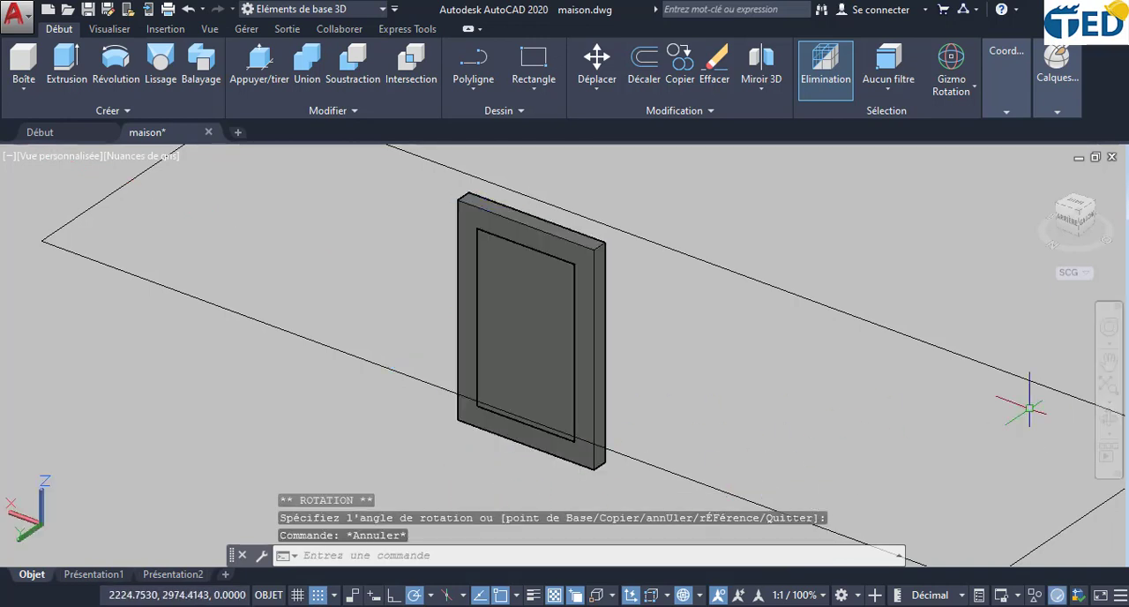
- Move the upright frame and pane from the frame's upper corner to the upper corner of the opening between two columns beside the three narrow windows
click(709, 421)
click(777, 381)
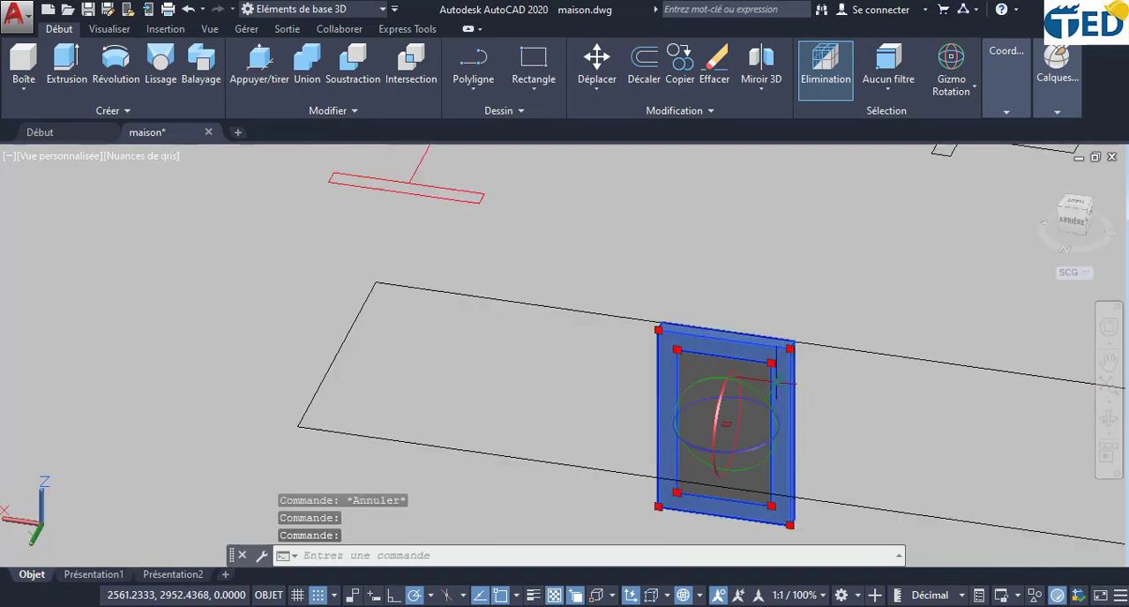
click(686, 377)
click(607, 58)
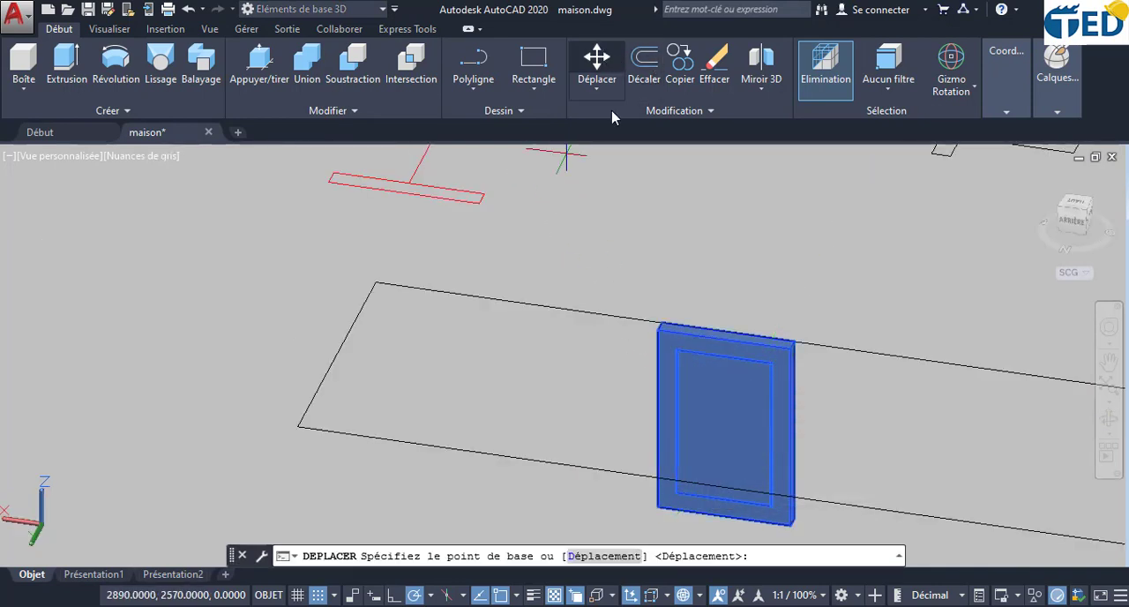
click(658, 330)
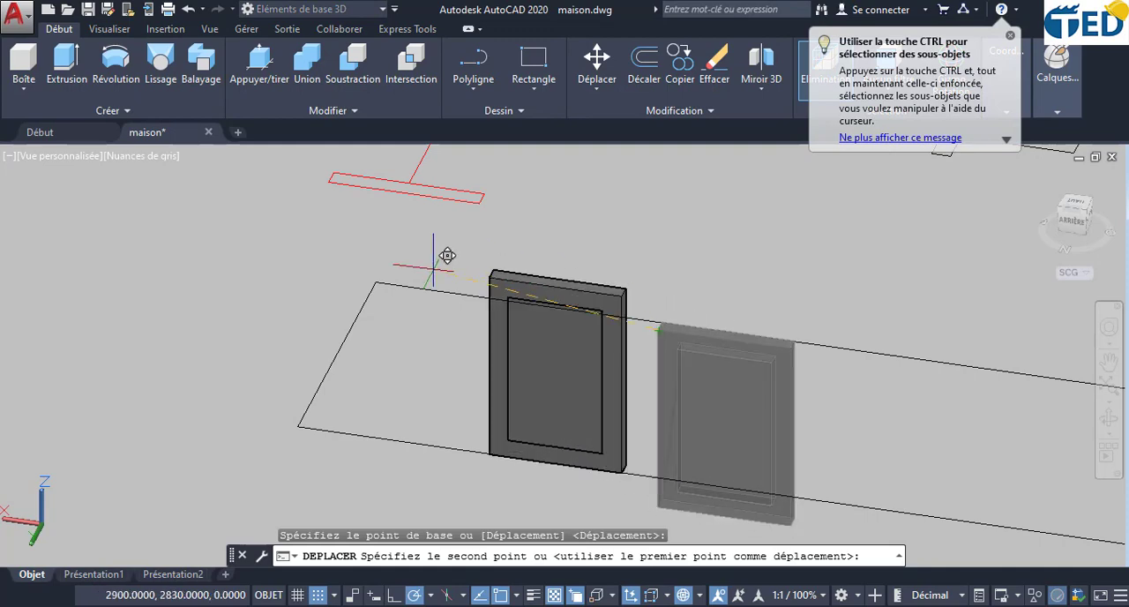
scroll(335, 258, down, 4)
middle_drag(243, 242, 839, 381)
scroll(554, 341, down, 6)
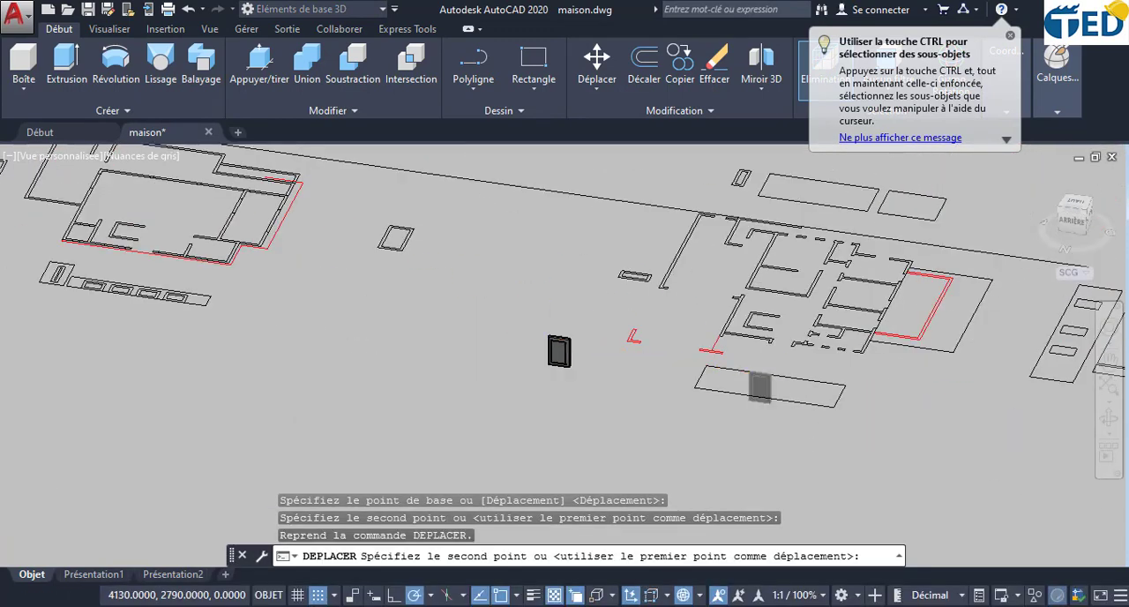
middle_drag(172, 294, 815, 431)
scroll(514, 345, up, 8)
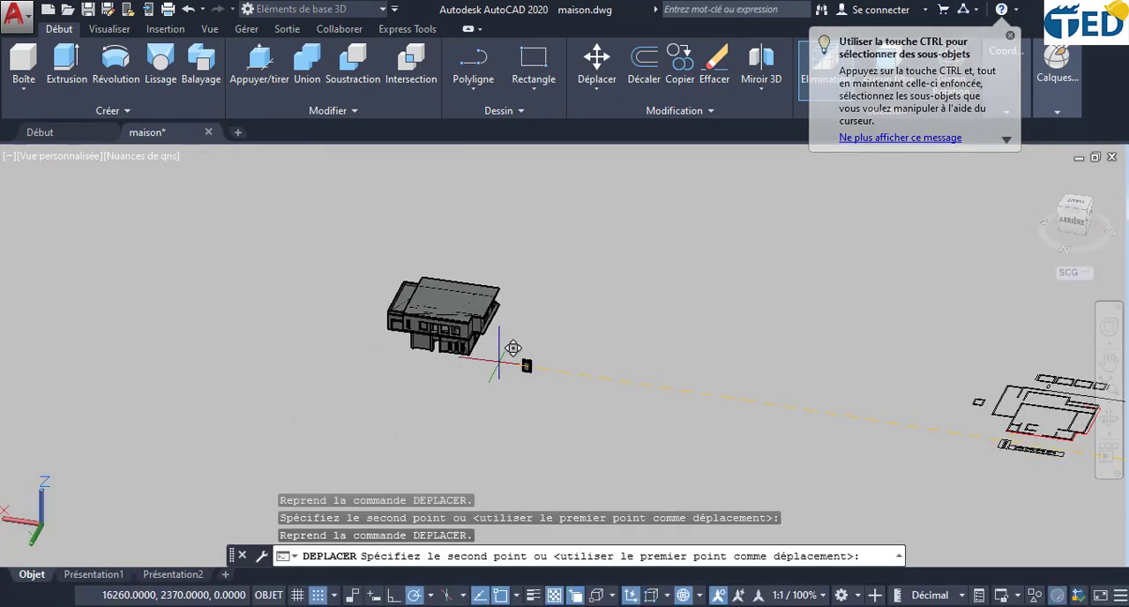
scroll(397, 305, up, 8)
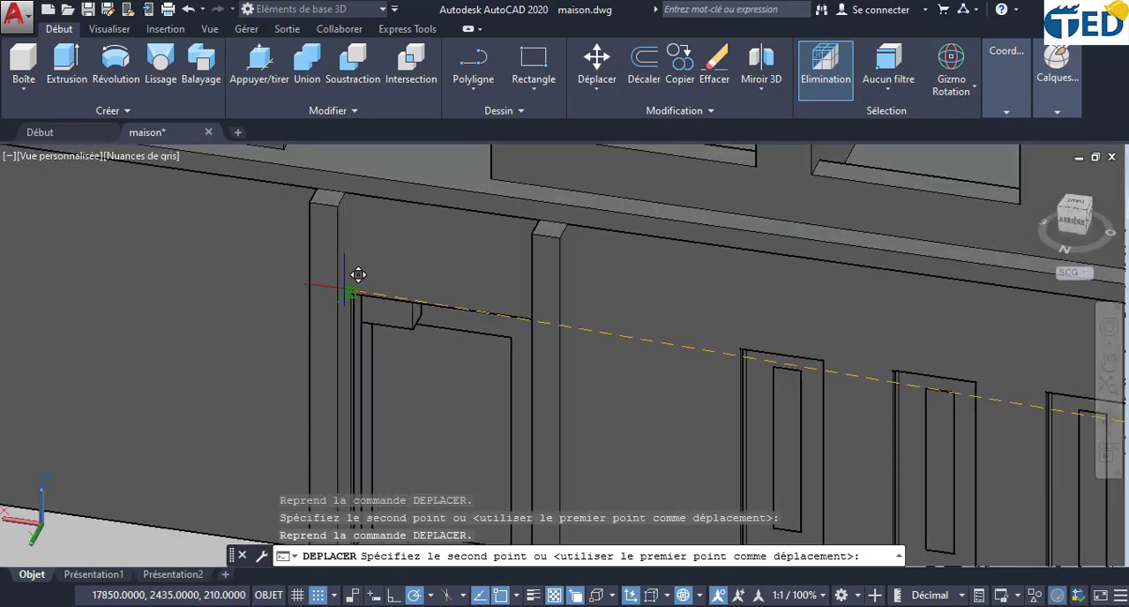
scroll(358, 275, up, 5)
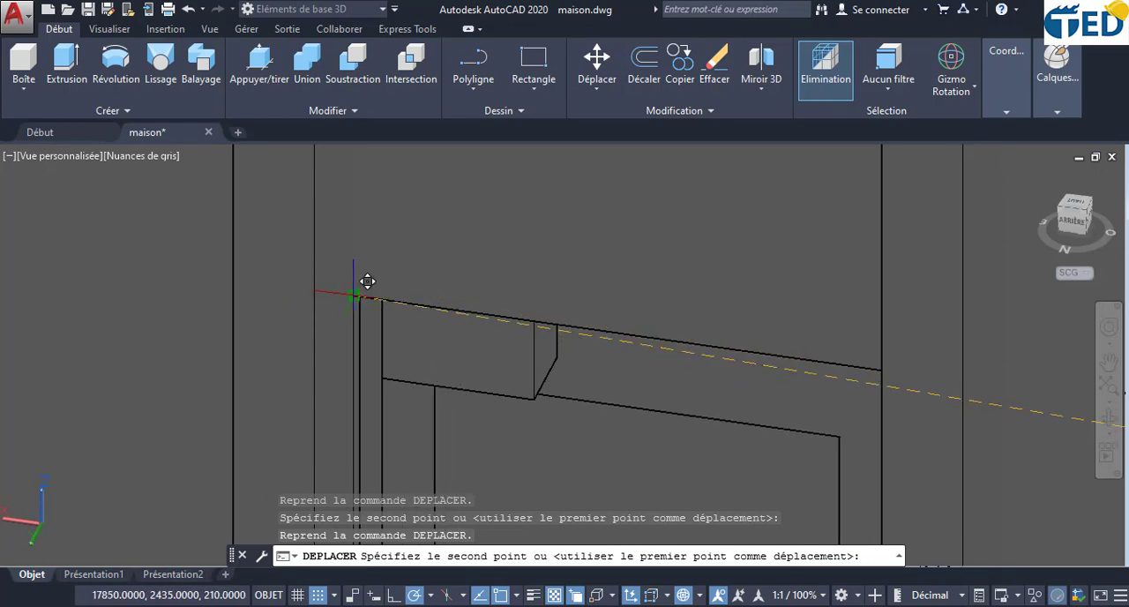
click(351, 297)
- Examine the placed frame and pane between the two columns from several angles and distances
scroll(397, 305, down, 6)
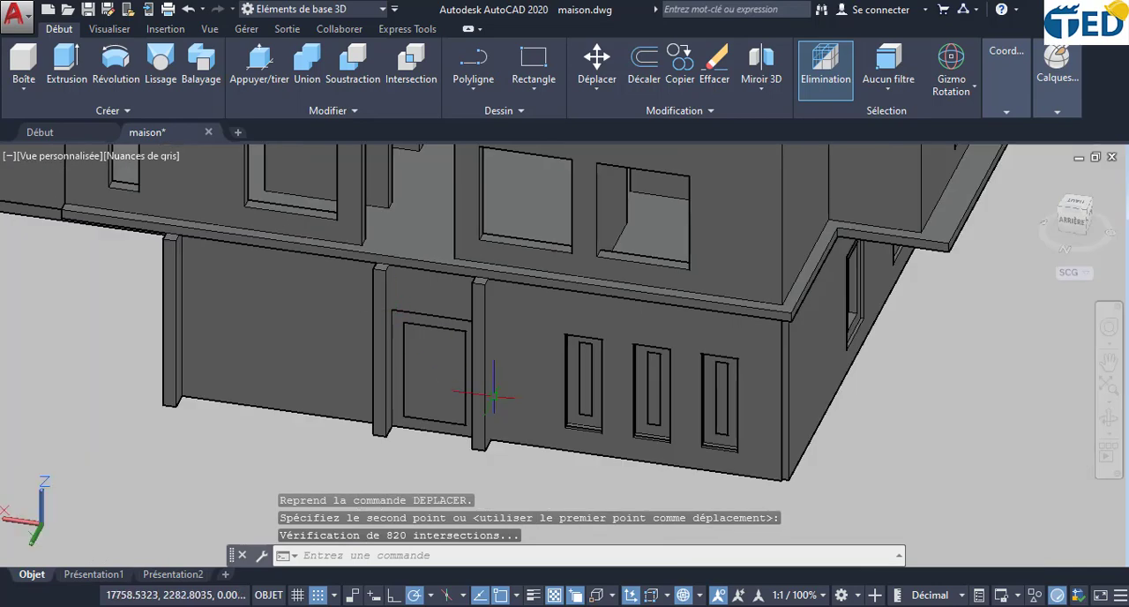
click(1109, 419)
drag(559, 409, 582, 422)
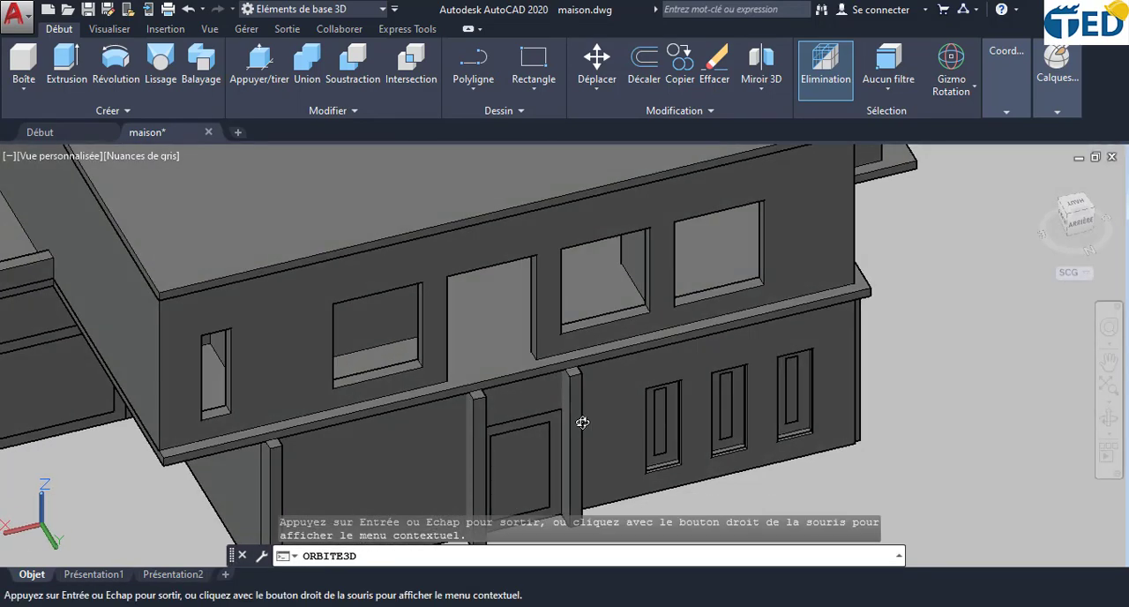
scroll(540, 441, up, 3)
middle_drag(542, 439, 580, 297)
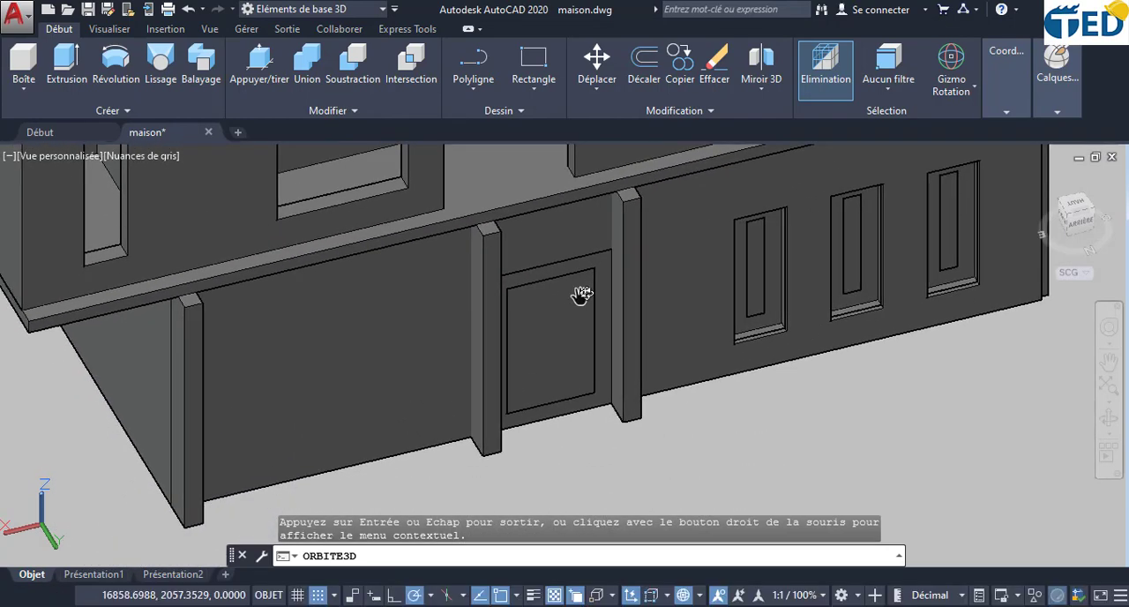
drag(579, 298, 472, 293)
key(Escape)
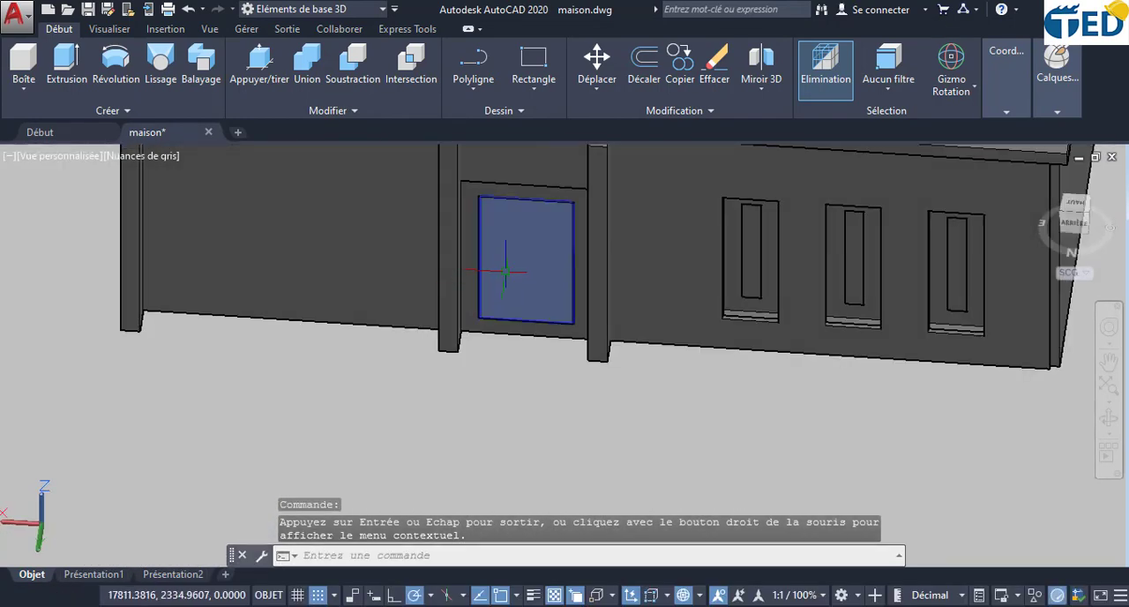
scroll(477, 325, down, 6)
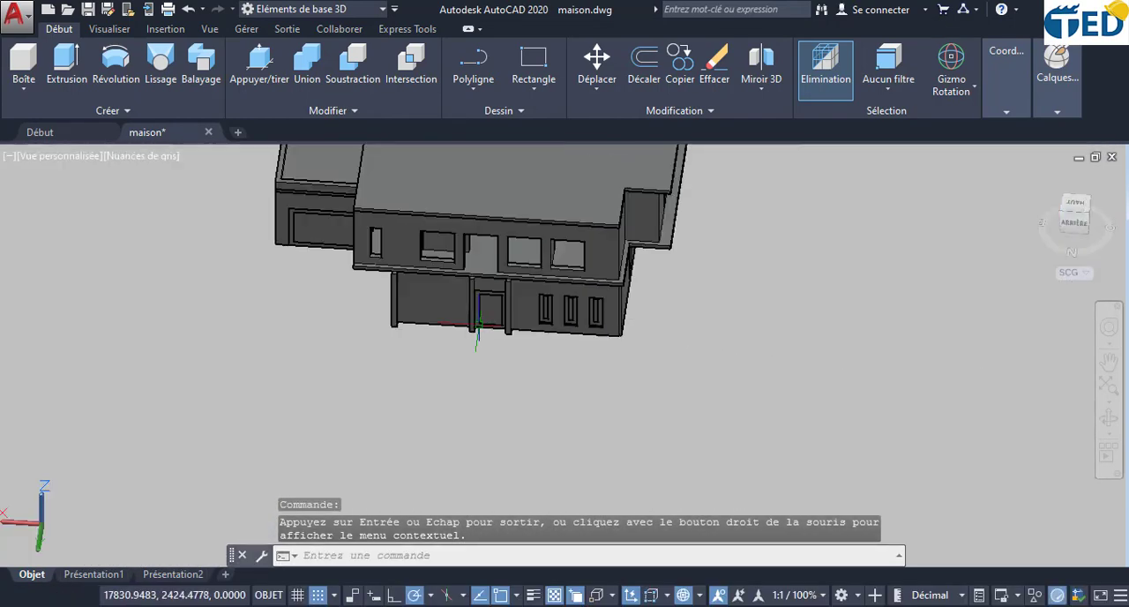
scroll(416, 311, up, 3)
scroll(373, 306, down, 2)
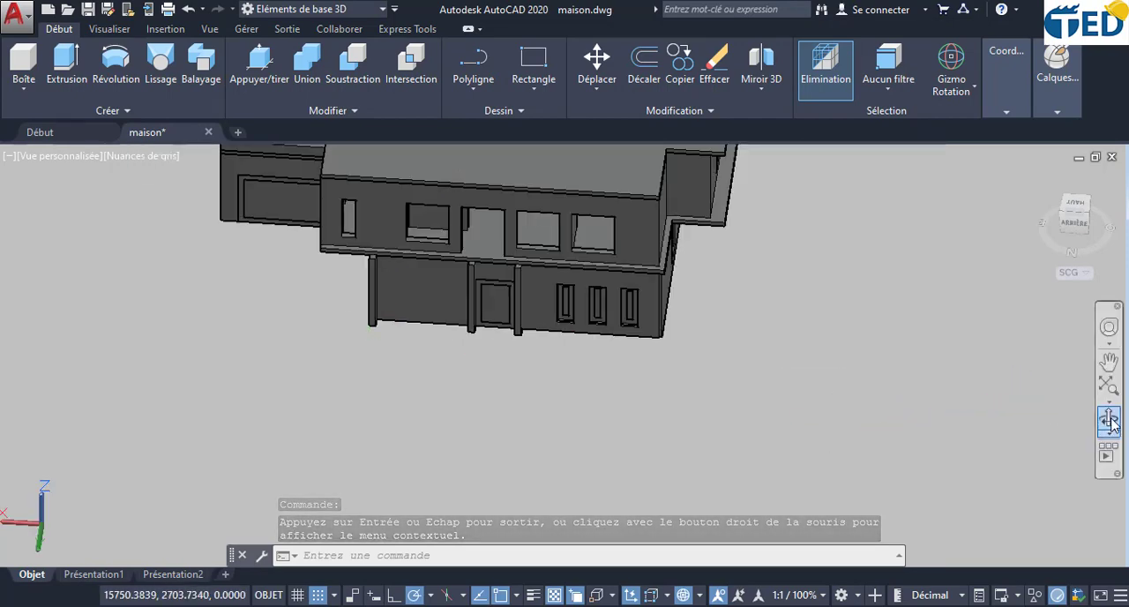
- Examine the window openings and frames on both floors all around the house
shift+middle_drag(794, 388, 702, 385)
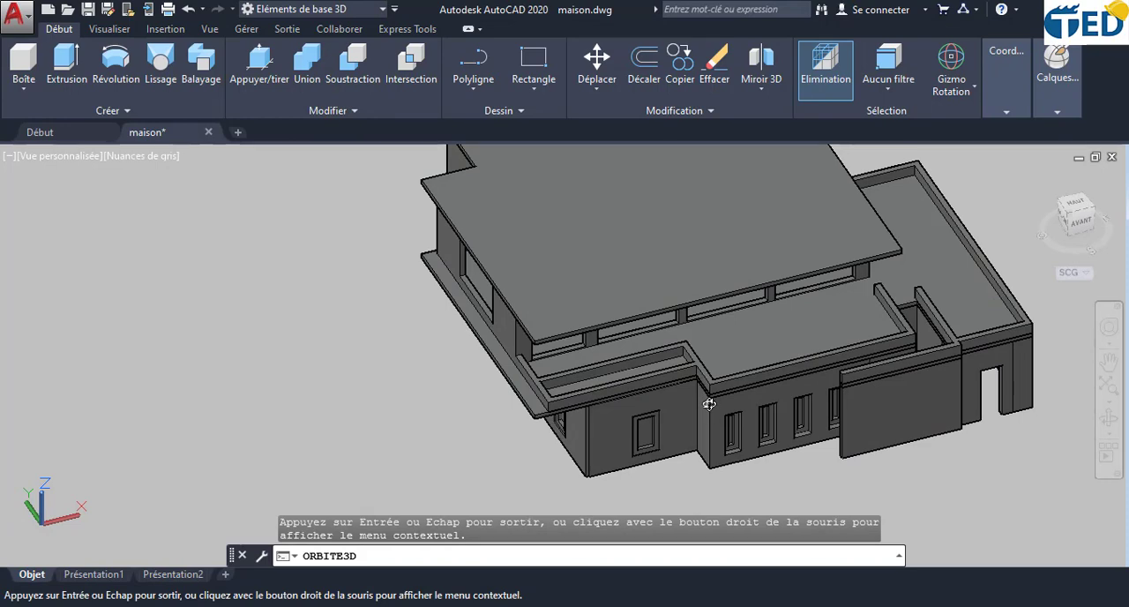
shift+middle_drag(935, 448, 794, 351)
shift+middle_drag(1008, 329, 942, 339)
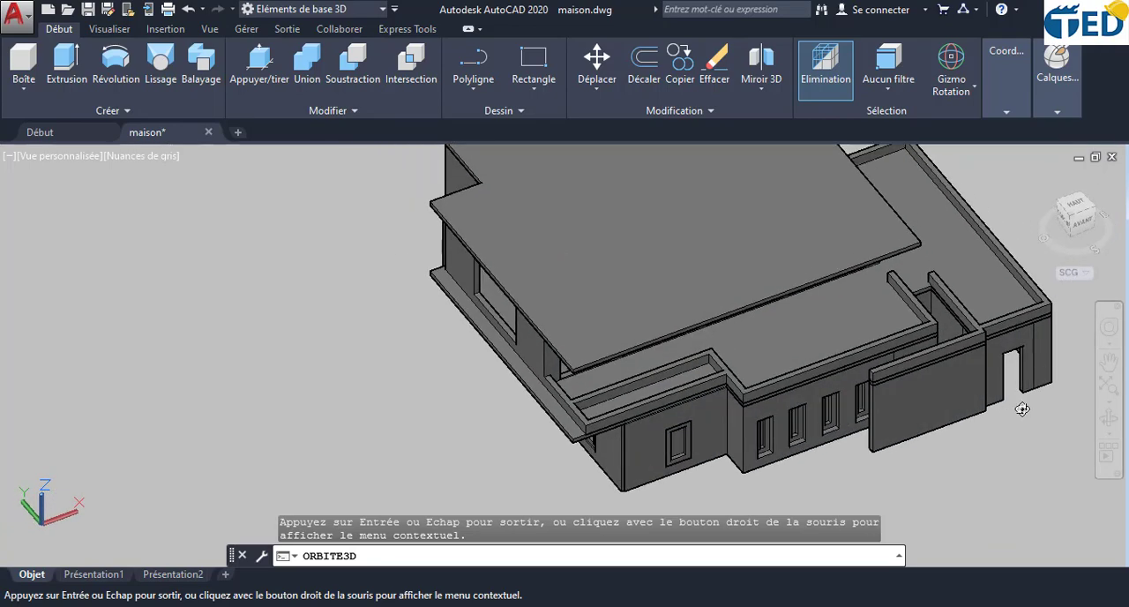
middle_drag(1022, 409, 995, 349)
scroll(996, 309, up, 8)
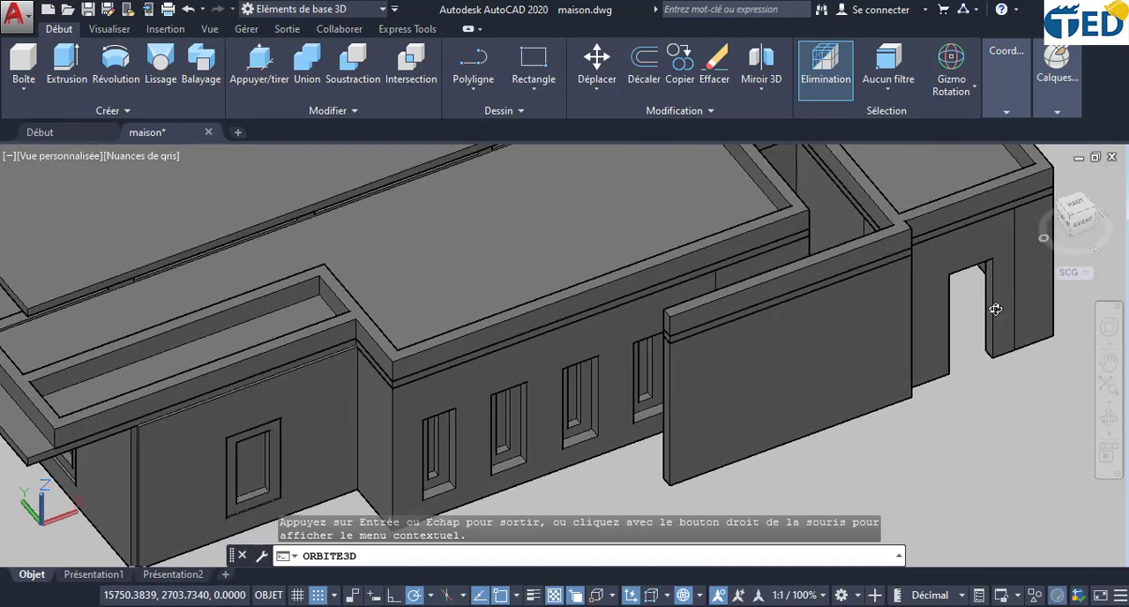
scroll(995, 309, down, 10)
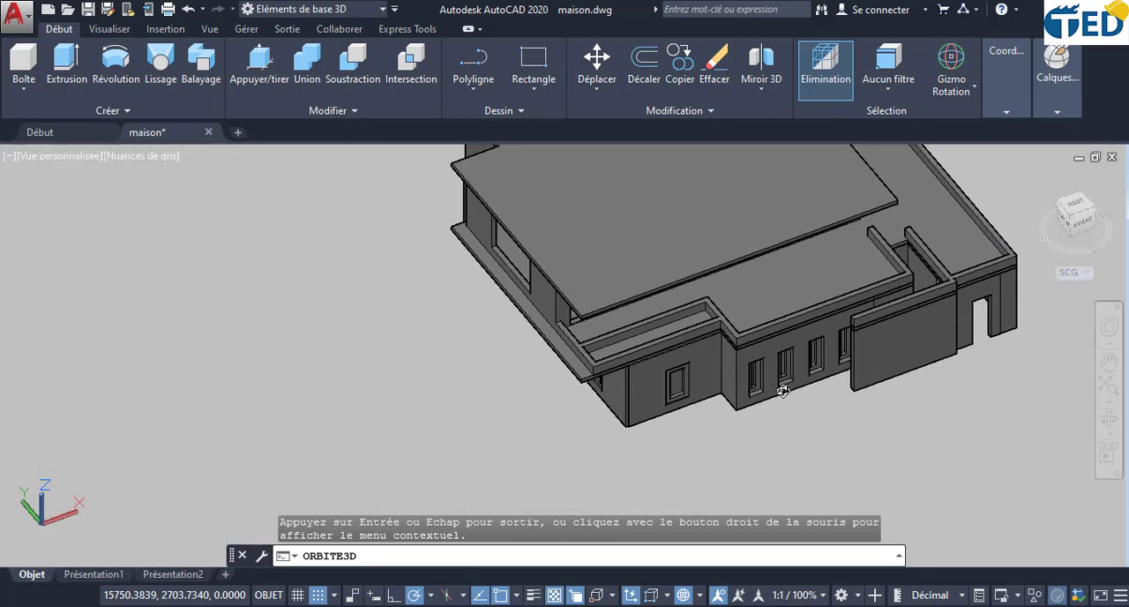
drag(730, 403, 857, 389)
middle_drag(627, 352, 645, 418)
drag(585, 398, 729, 353)
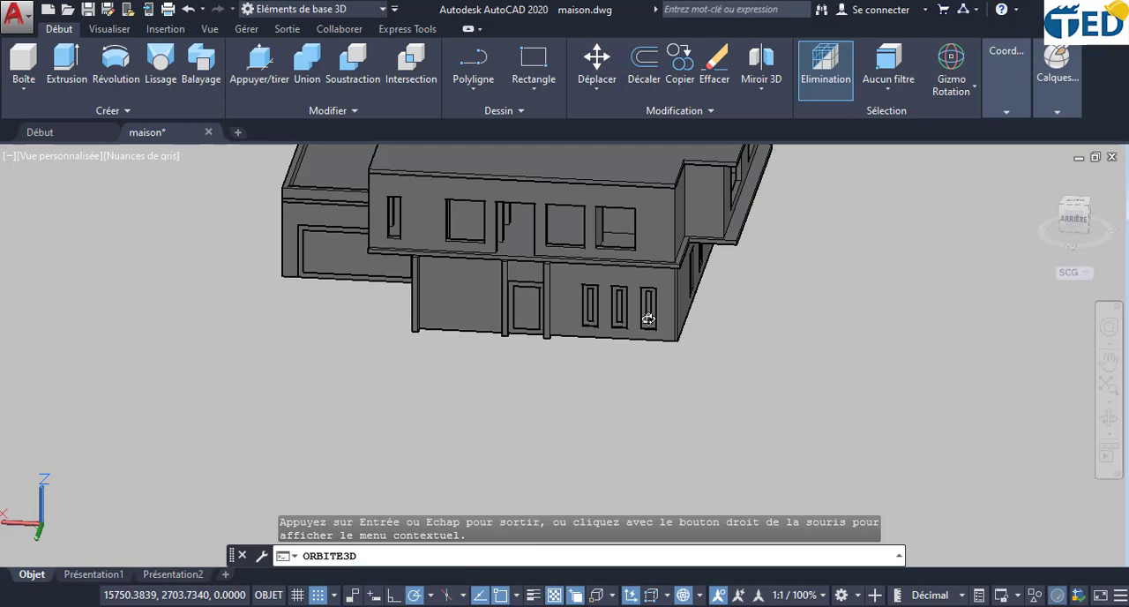
drag(648, 319, 567, 328)
middle_drag(566, 325, 545, 386)
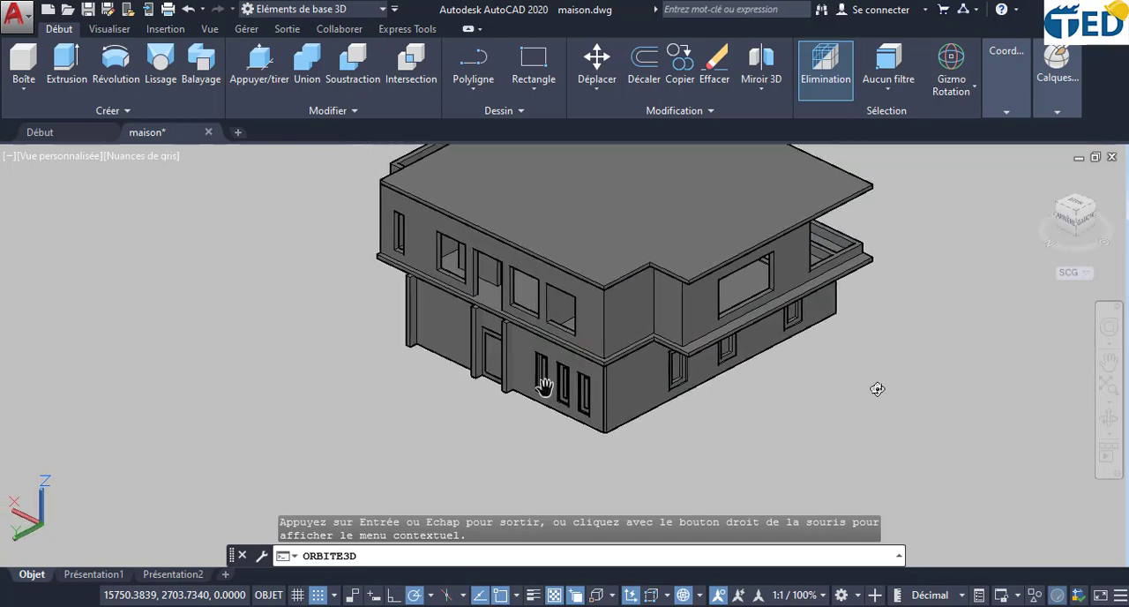
drag(877, 388, 704, 348)
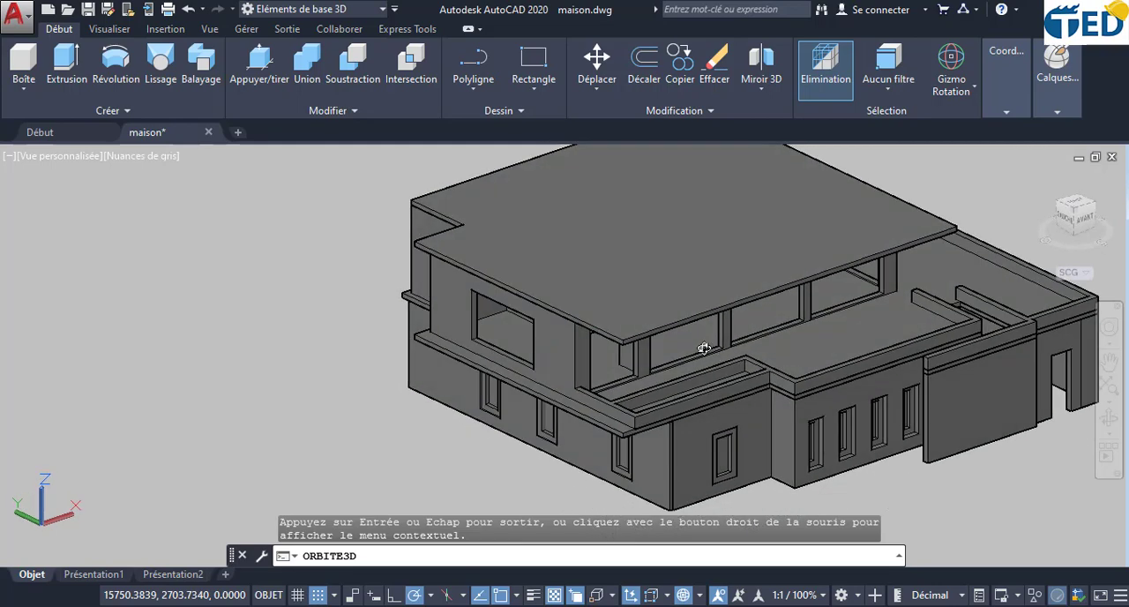
scroll(704, 348, up, 3)
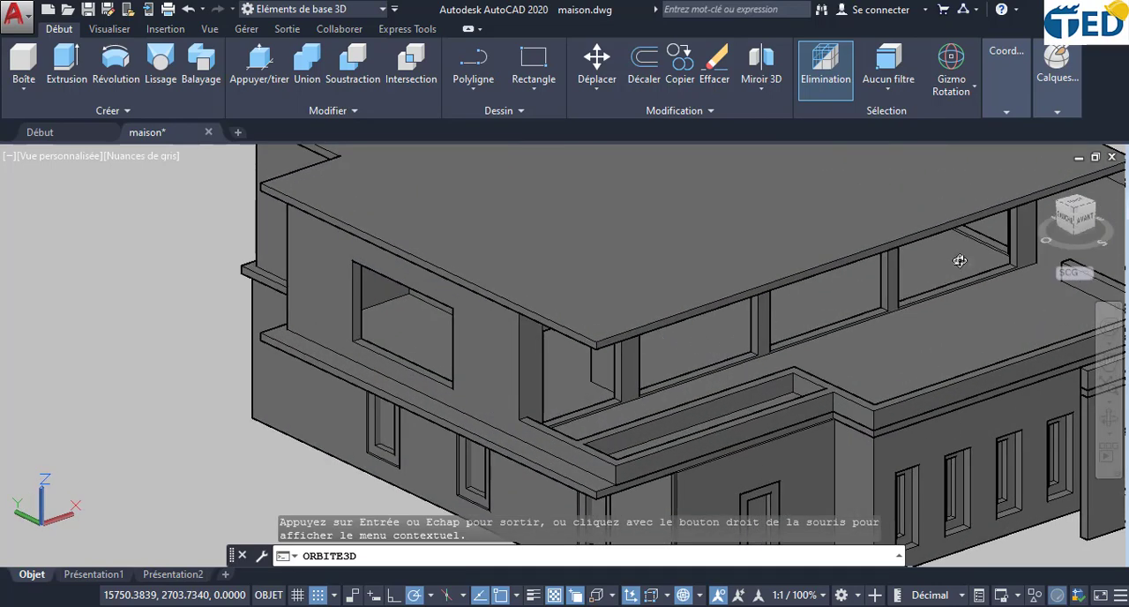
drag(913, 319, 949, 295)
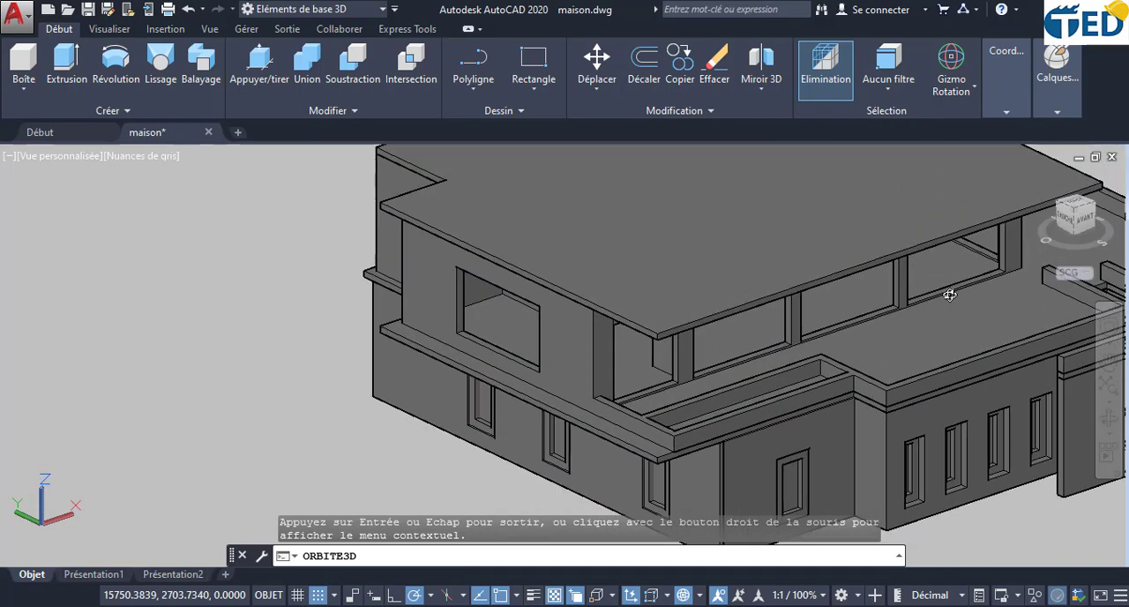
drag(488, 314, 477, 335)
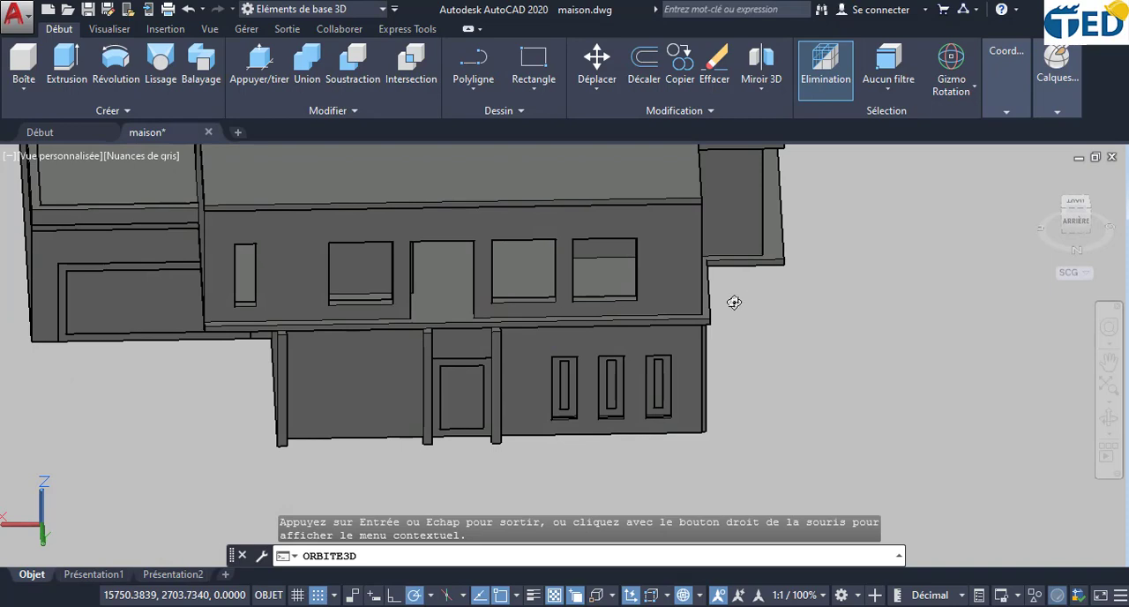
drag(734, 303, 546, 340)
scroll(770, 379, up, 3)
scroll(774, 380, down, 2)
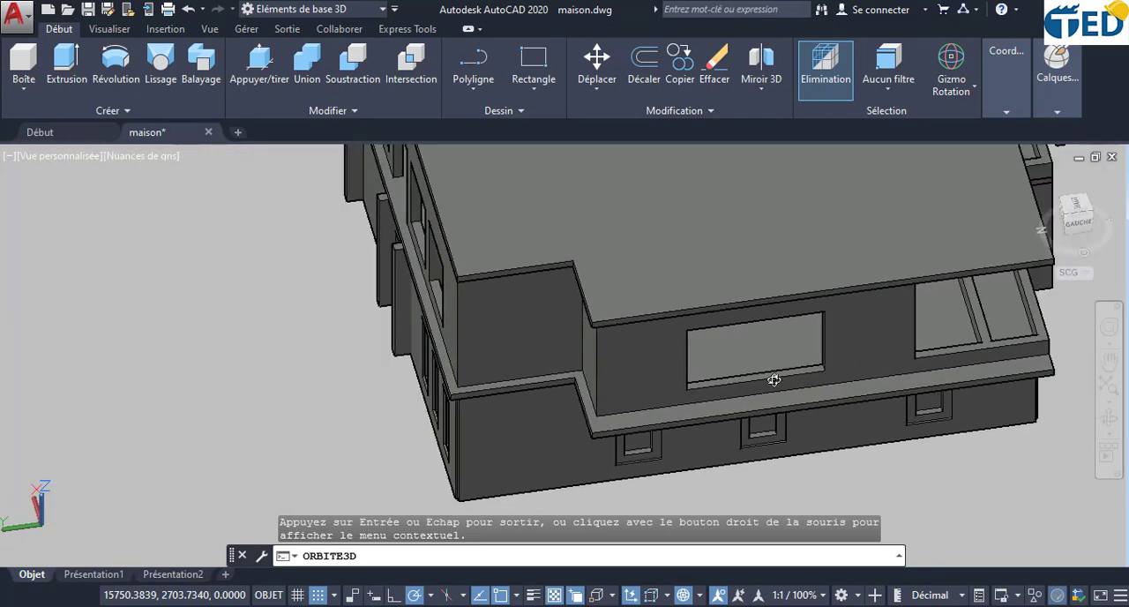
- Examine the complete house model from the terrace side around to the entrance facade, including the roof slab and parapets
scroll(774, 380, down, 2)
drag(1053, 381, 882, 296)
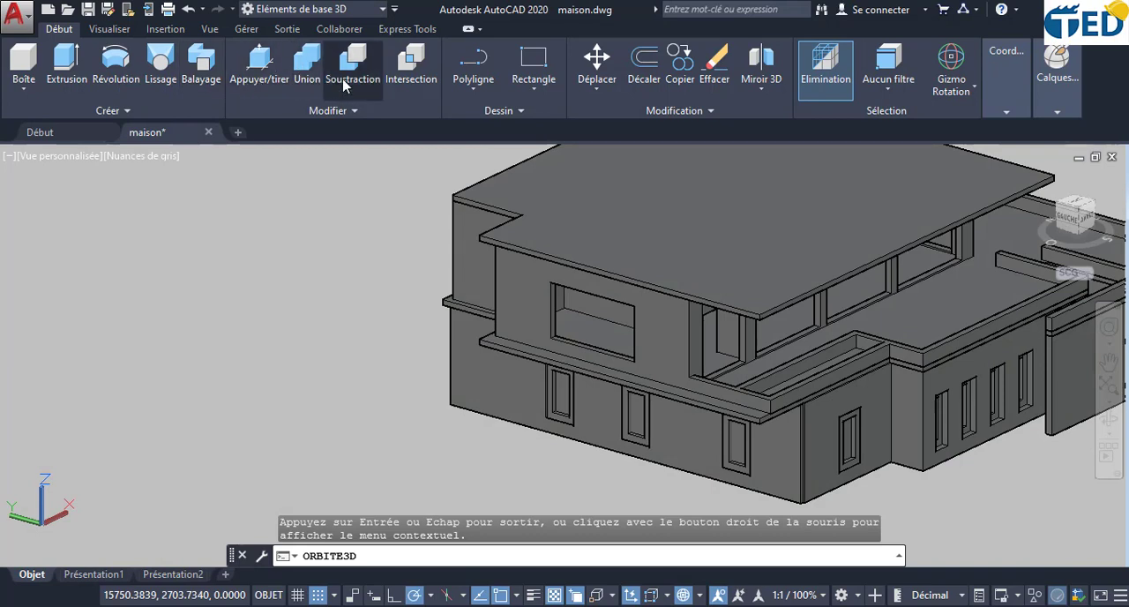
scroll(384, 217, down, 2)
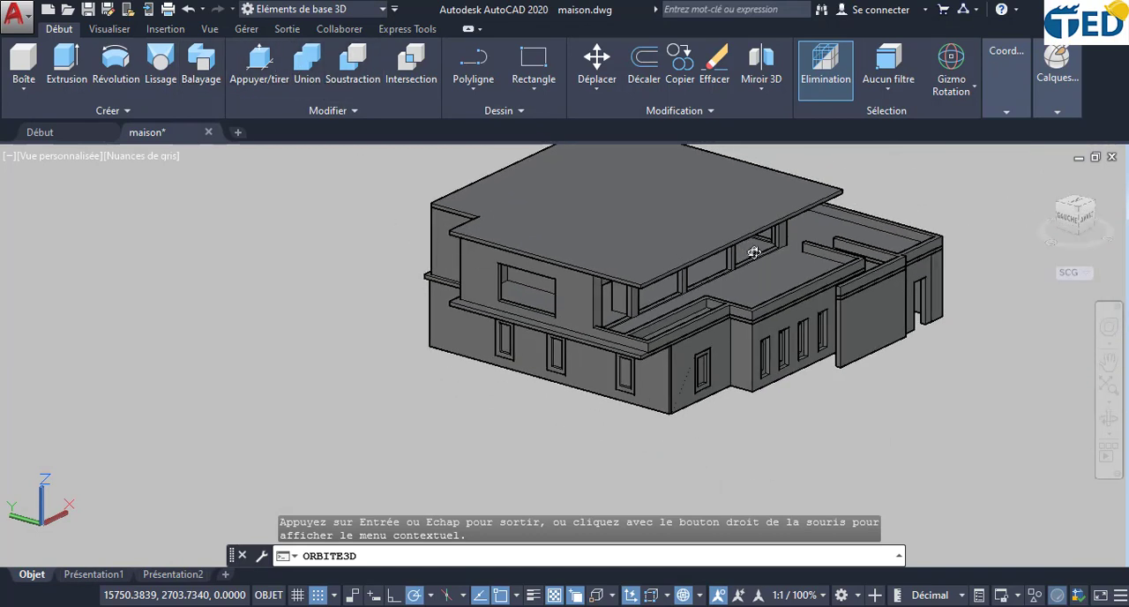
middle_drag(780, 255, 691, 315)
scroll(644, 368, up, 4)
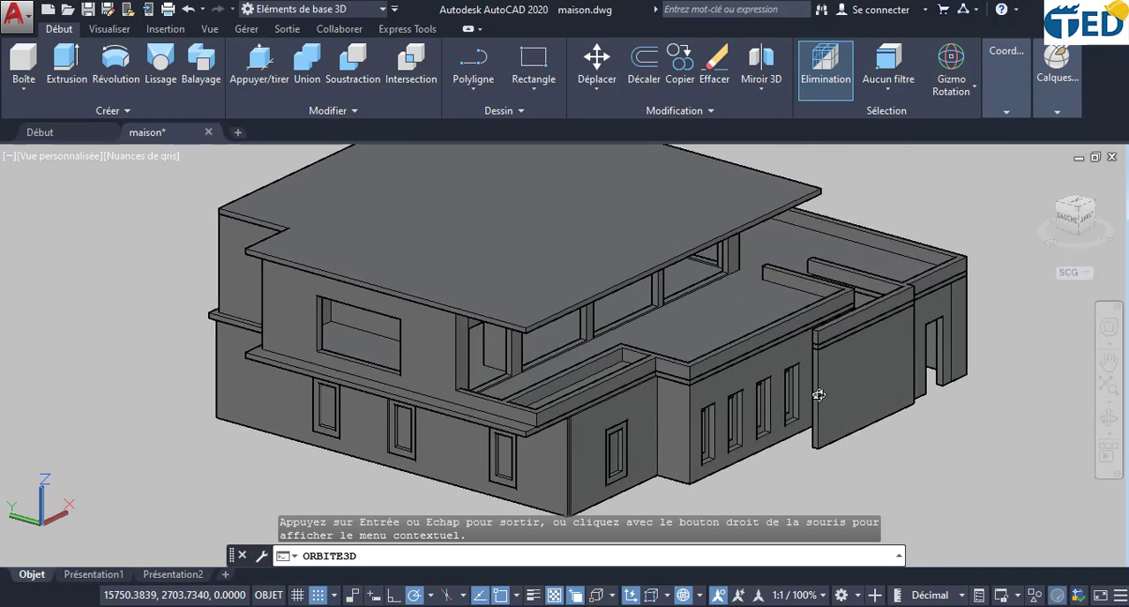
drag(819, 395, 853, 366)
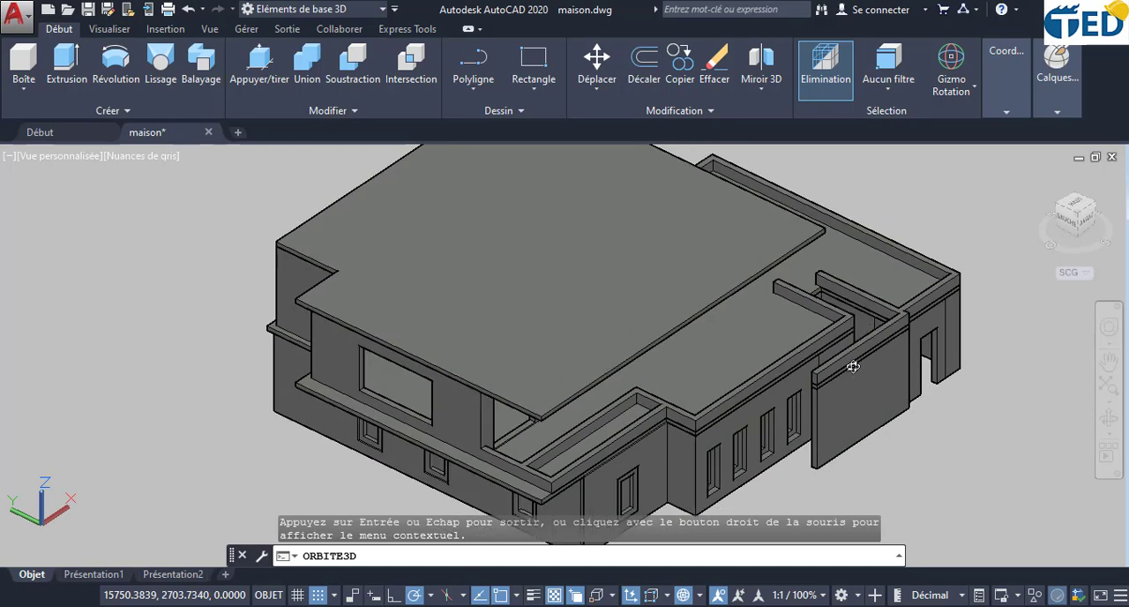
drag(765, 421, 539, 405)
drag(451, 388, 392, 328)
key(Escape)
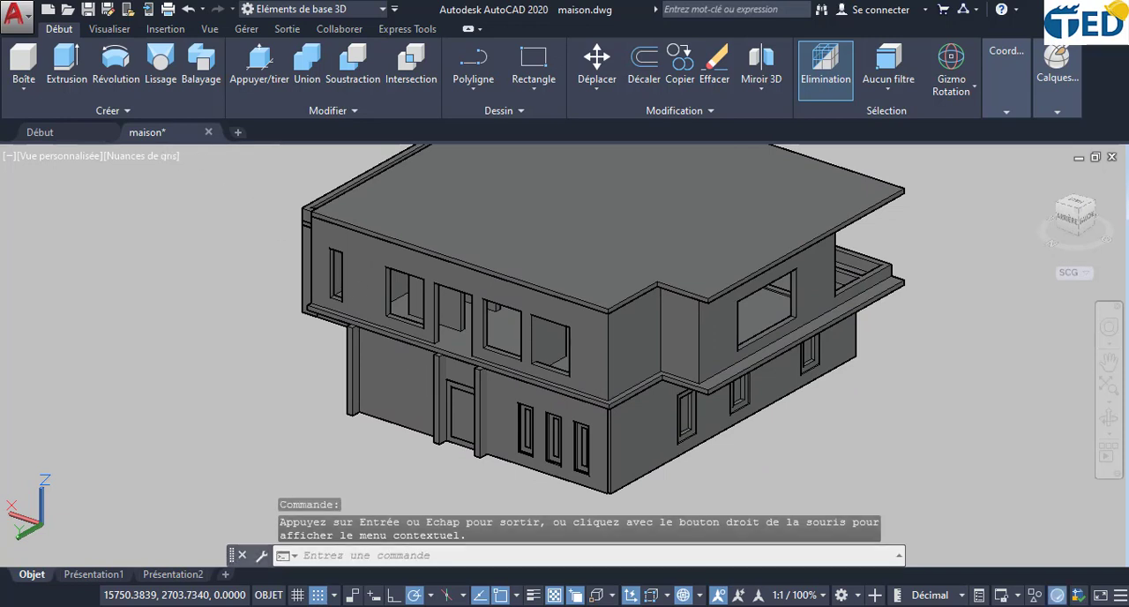
- Try the Réaliste visual style on the house from opposite sides, and restore the Nuances de gris visual style
click(164, 156)
key(Escape)
click(141, 156)
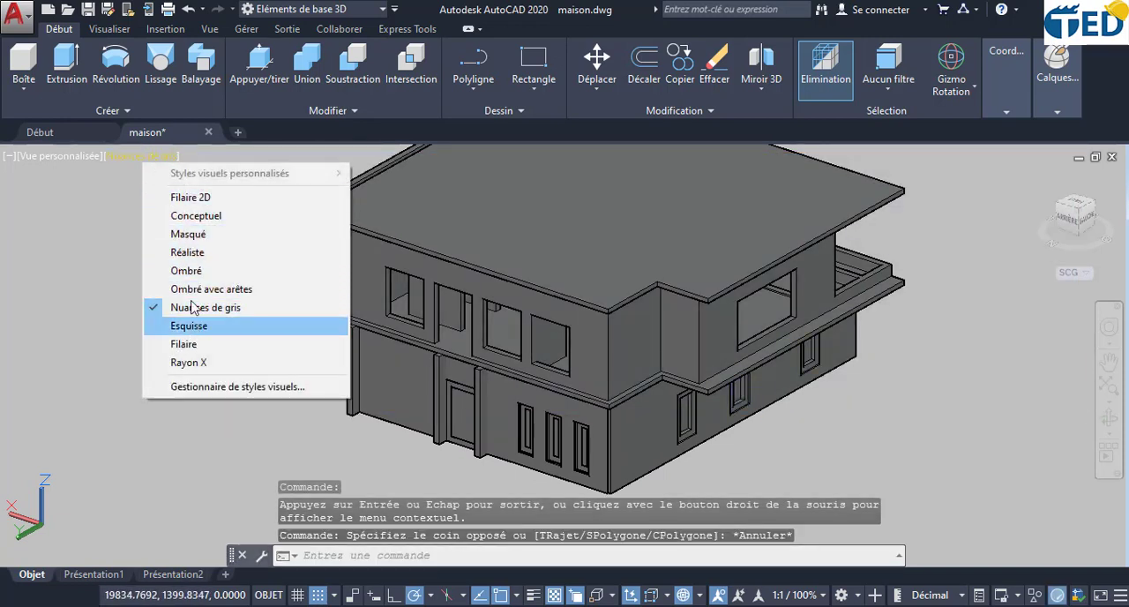
click(189, 253)
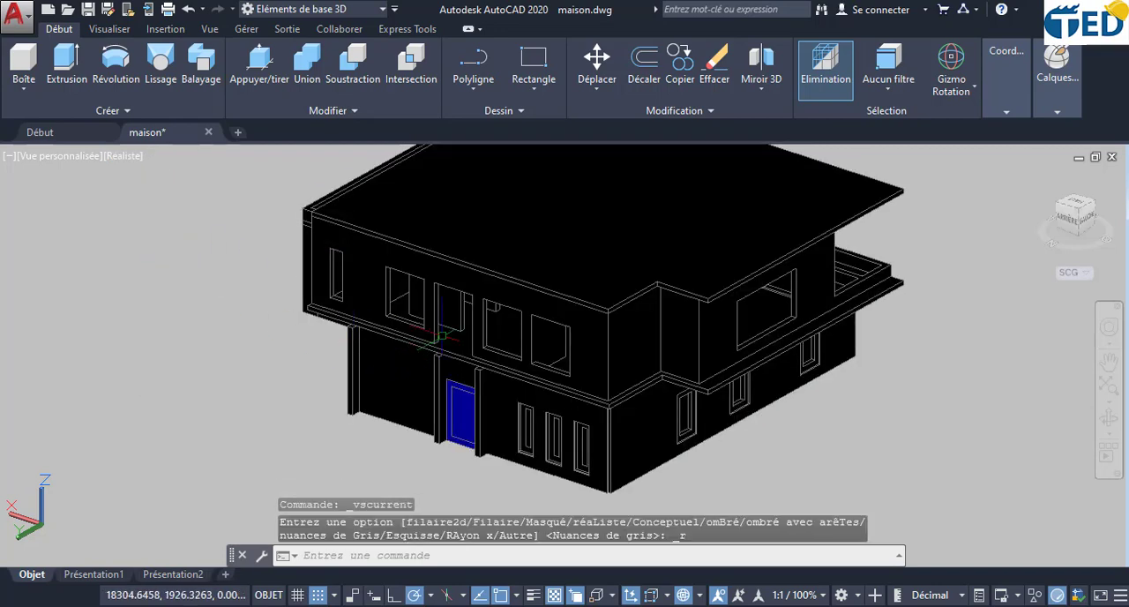
click(1109, 419)
drag(958, 414, 788, 437)
scroll(694, 378, down, 3)
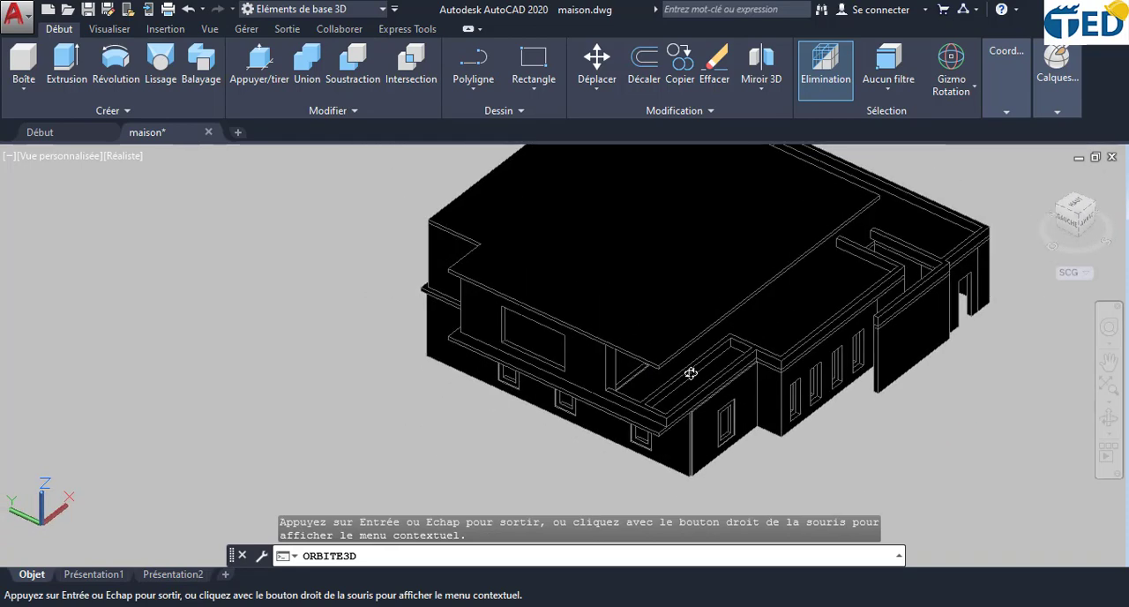
click(117, 157)
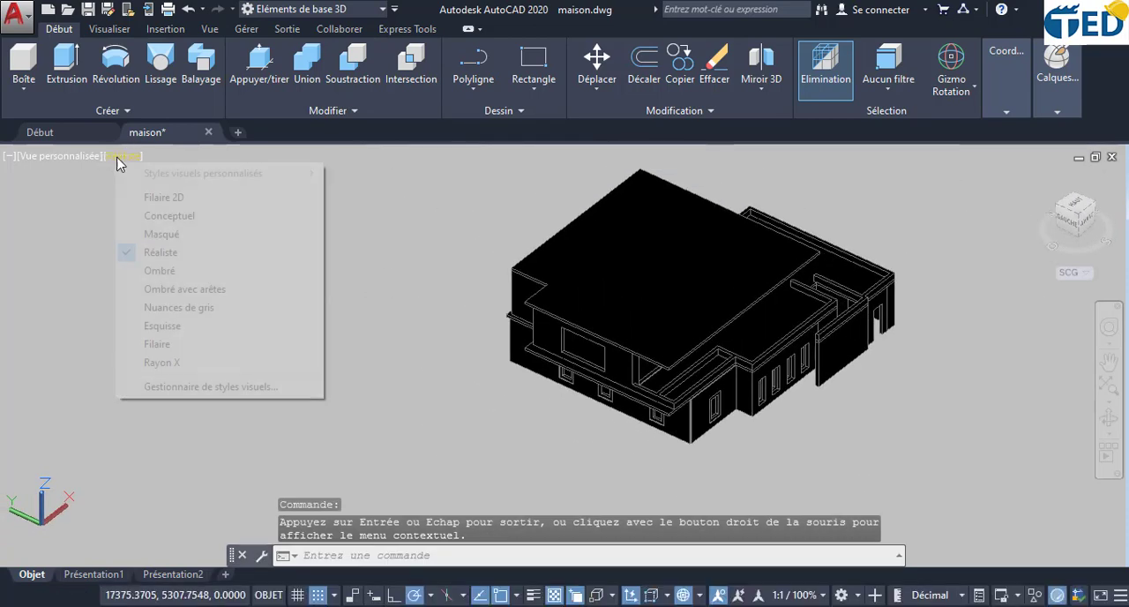
click(177, 307)
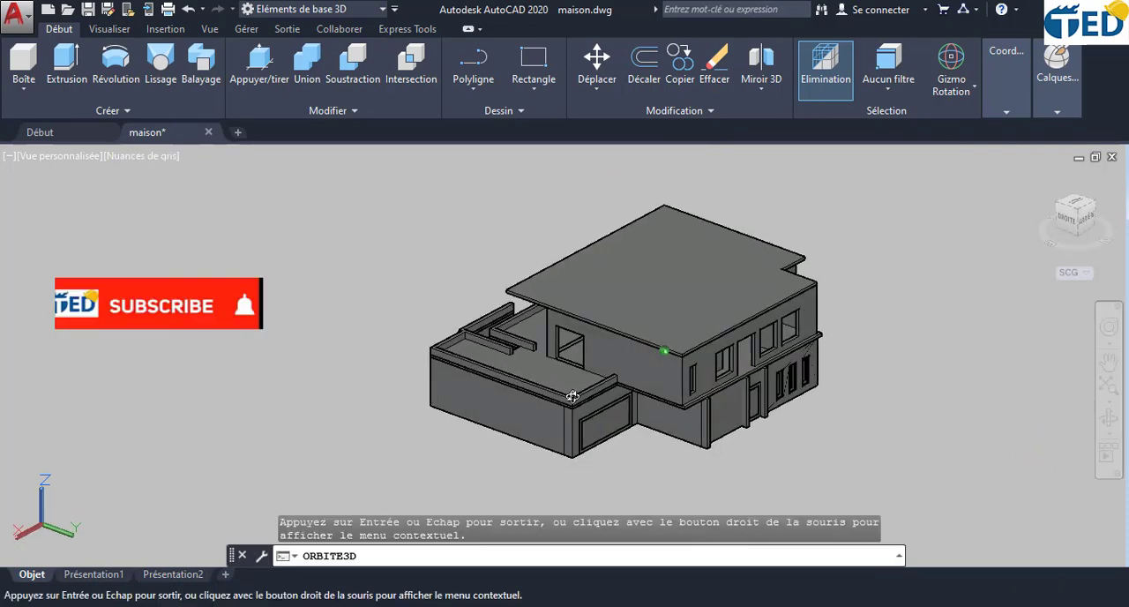